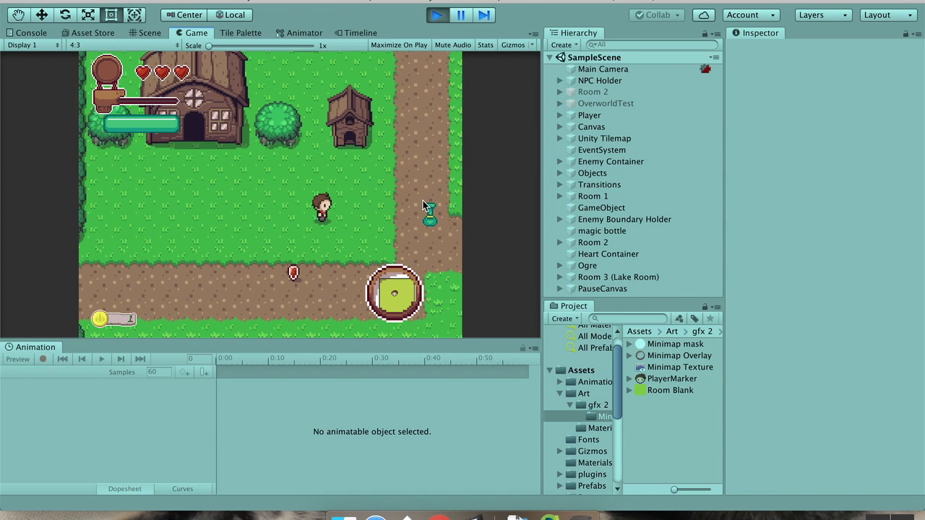
Step: Walk the player around the paths and grass with the arrow keys while the circular minimap follows
key(Down)
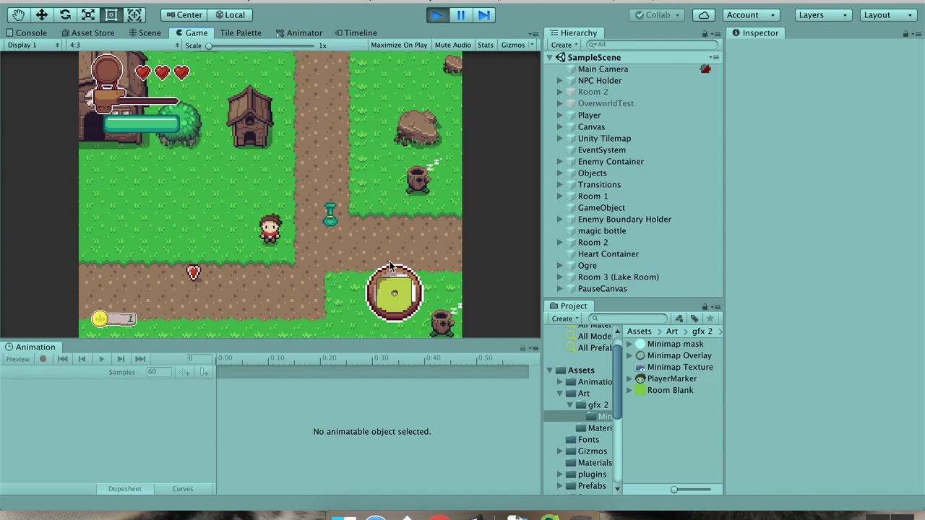
key(Right)
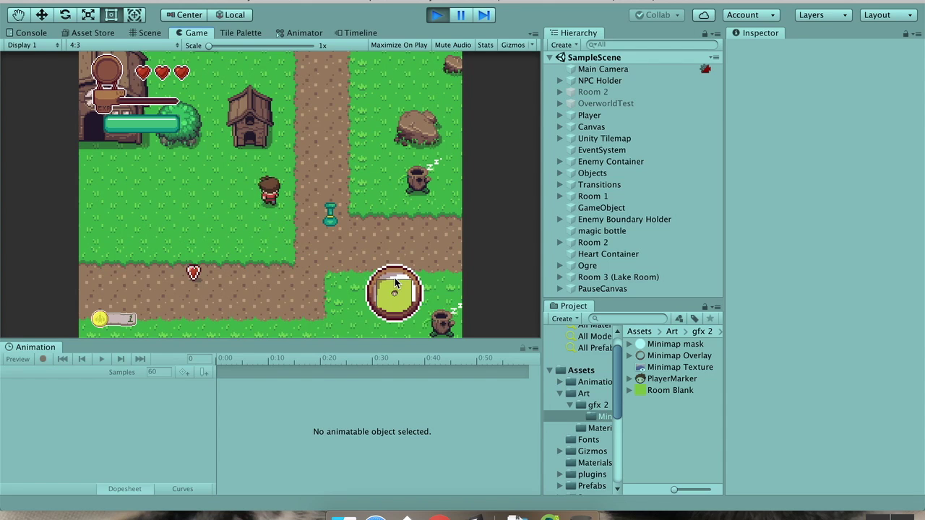
key(Up)
key(Down)
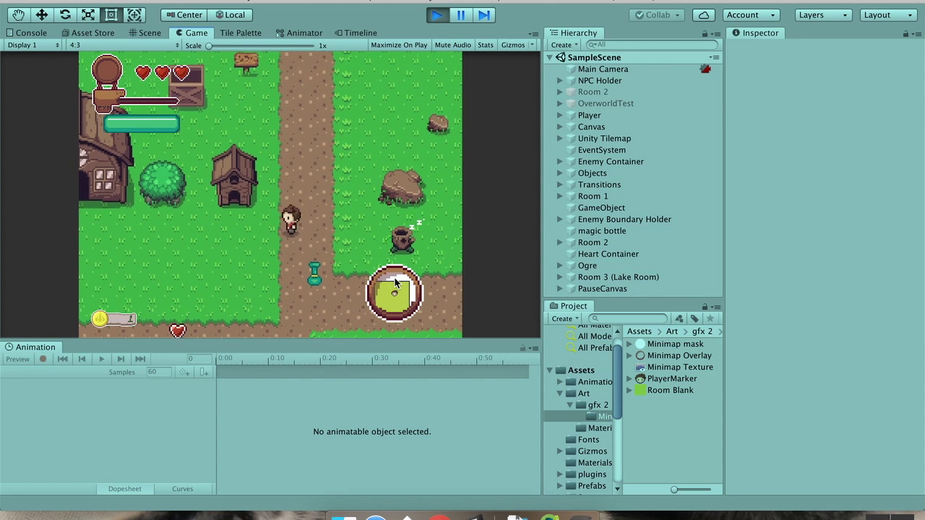
key(Left)
key(Down)
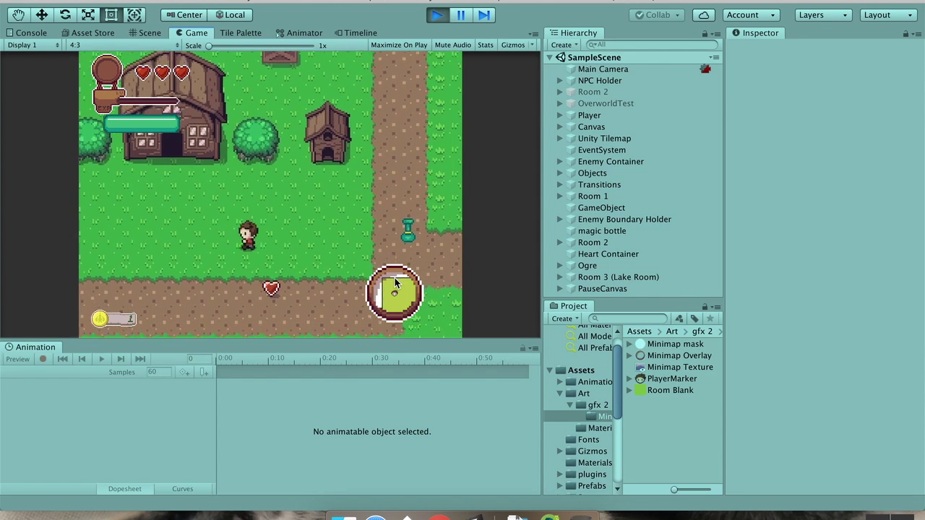
key(Right)
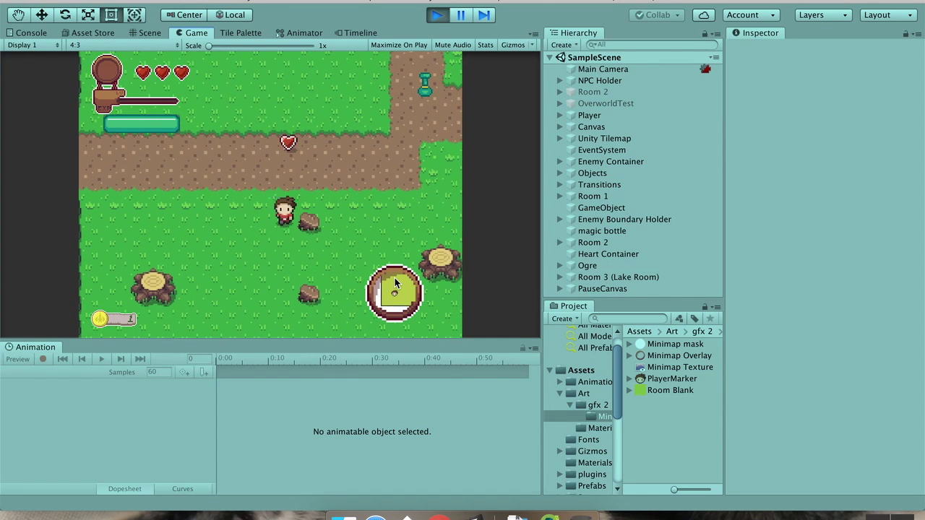
key(Up)
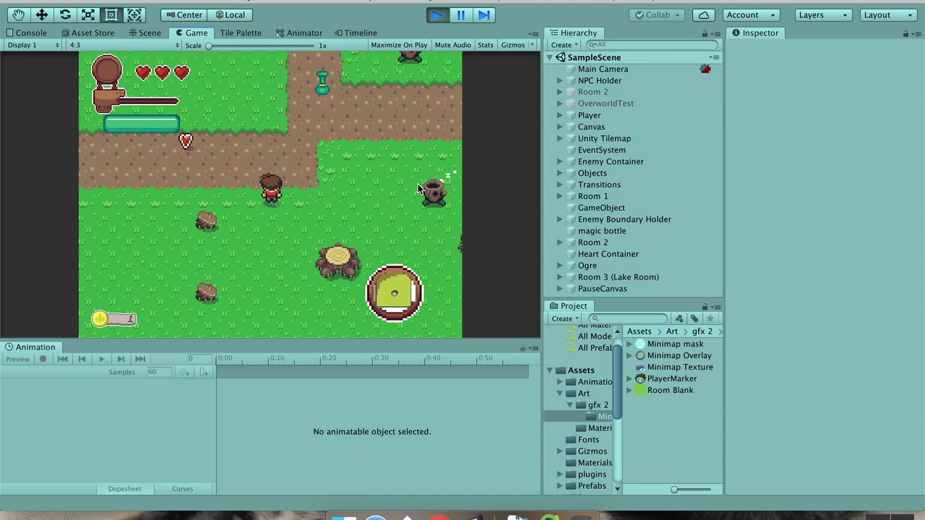
key(Down)
key(Left)
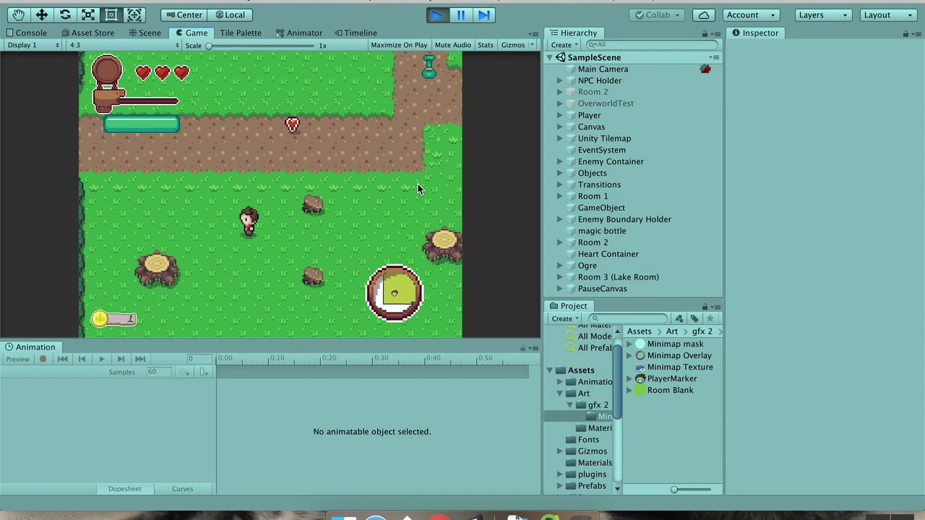
key(Up)
key(Left)
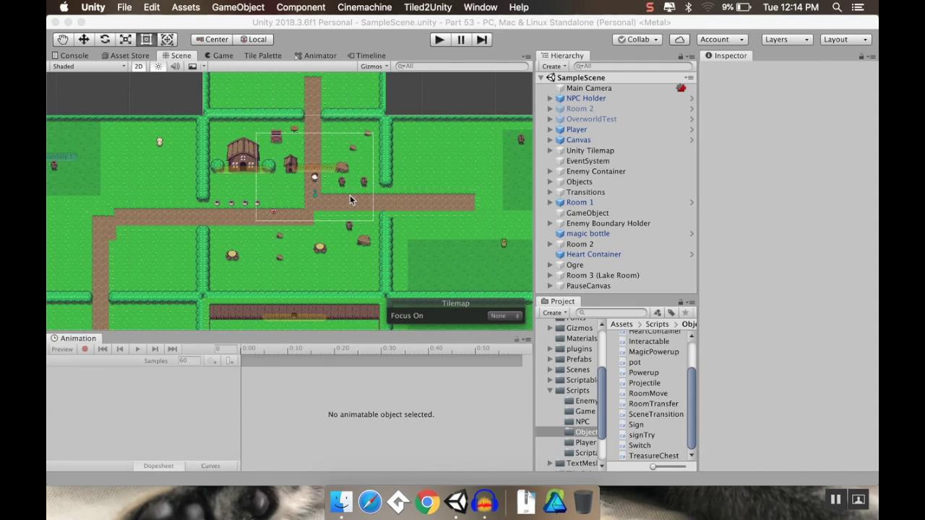
Step: Create a folder named 'Minimap Assets' under Assets/Art/gfx 2 and open it
scroll(582, 338, up, 2)
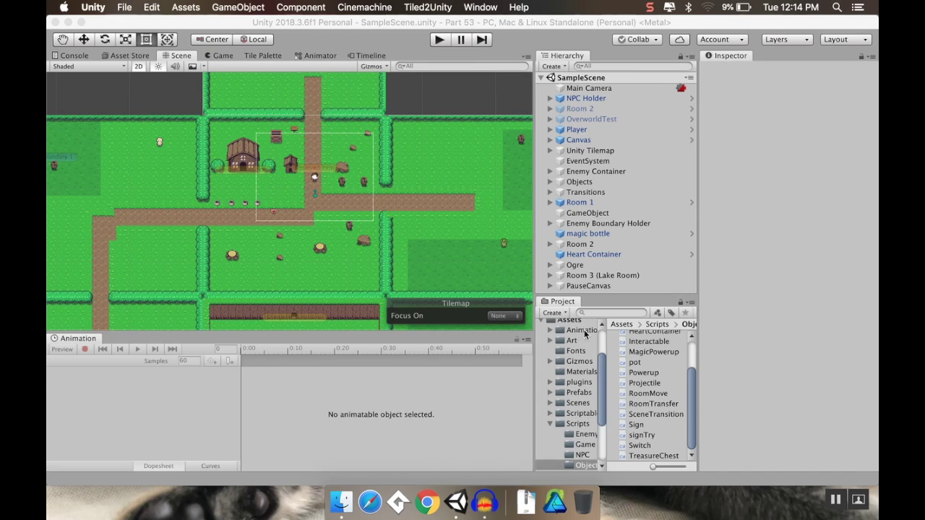
scroll(581, 343, up, 2)
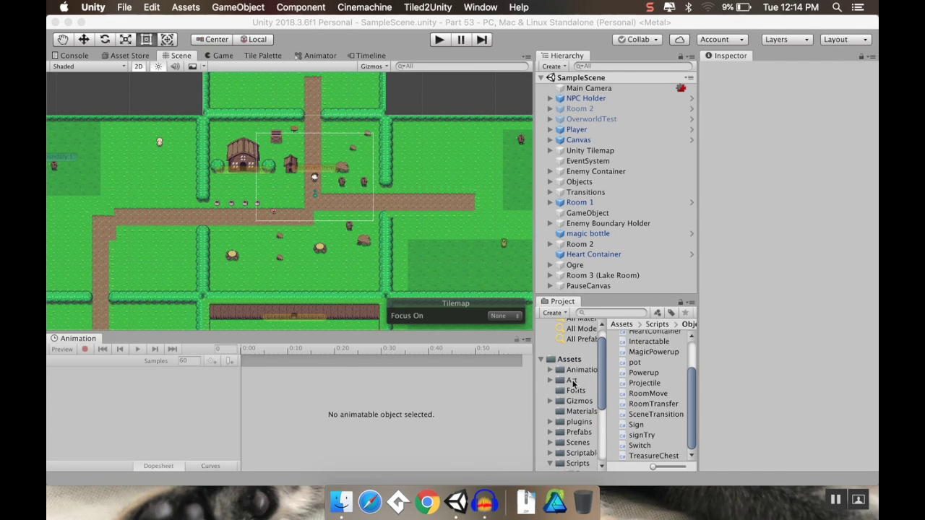
click(572, 381)
right_click(673, 373)
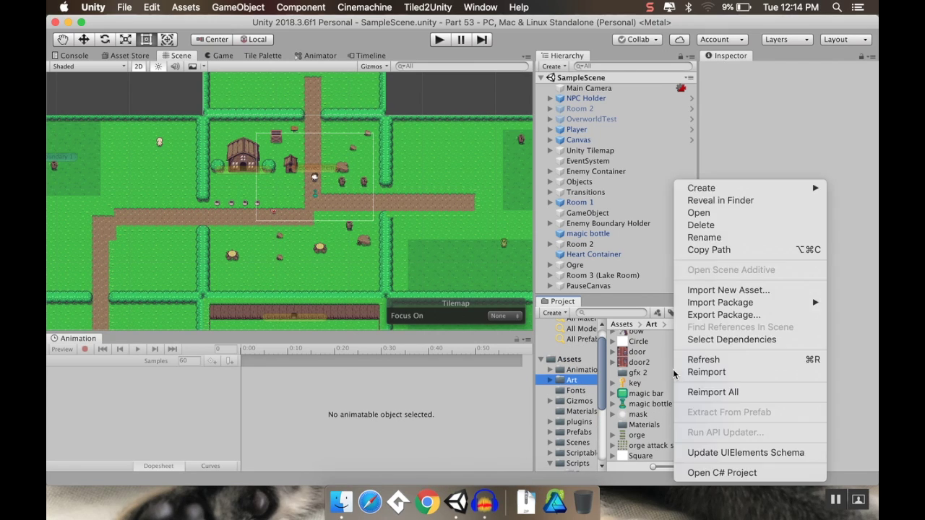
mouse_move(727, 193)
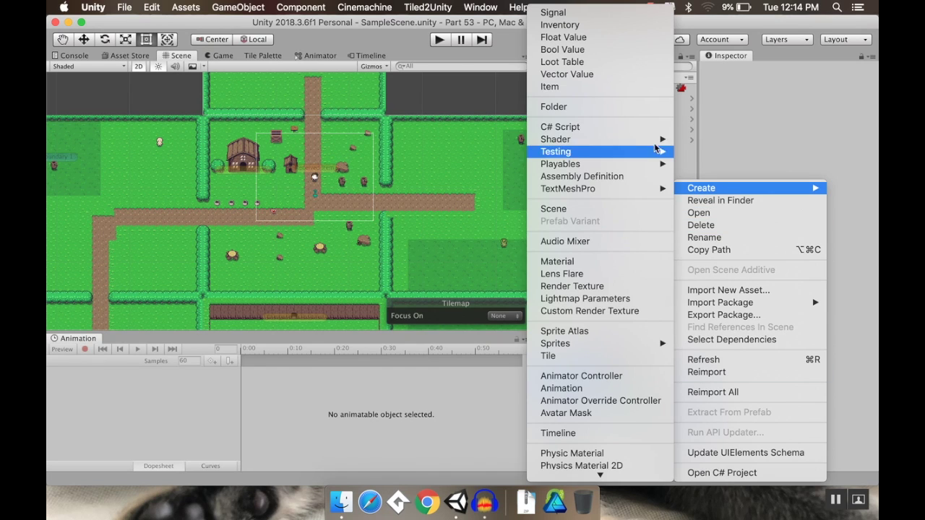
click(626, 107)
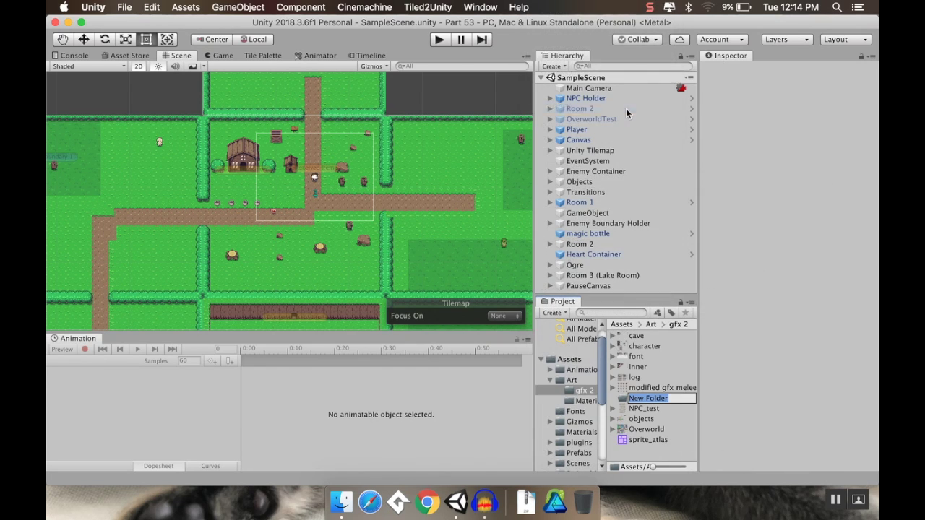
text(Minimap Assets)
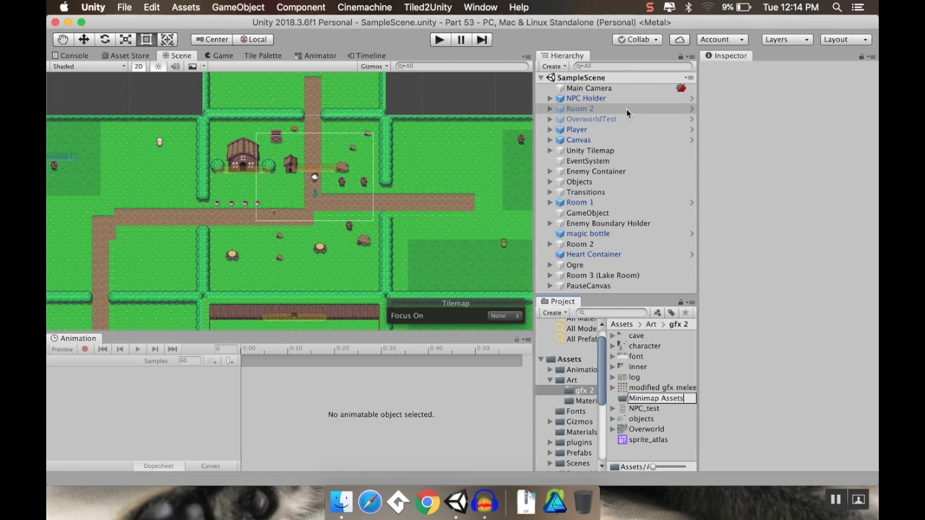
key(Return)
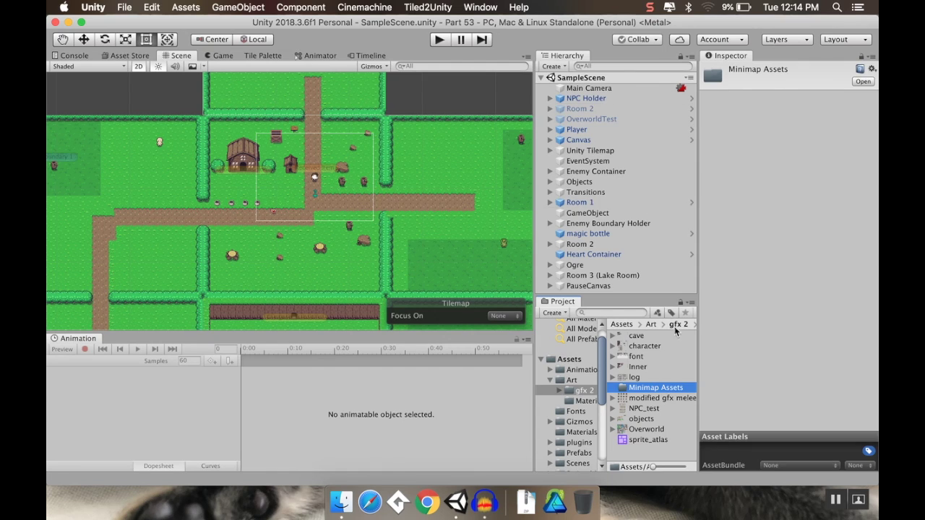
double_click(662, 388)
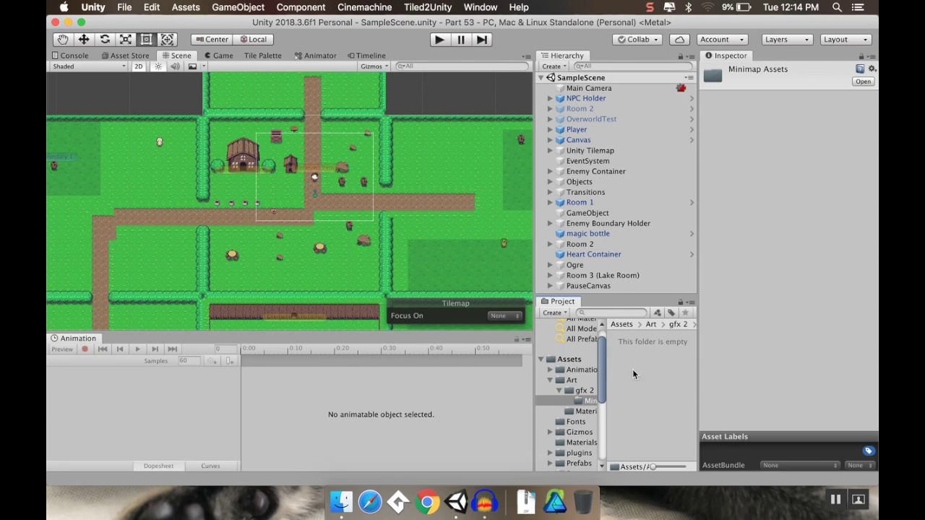
Step: Drag Minimap mask, Minimap Overlay, PlayerMarker and Room Blank PNGs from the Finder Desktop into Minimap Assets
click(340, 510)
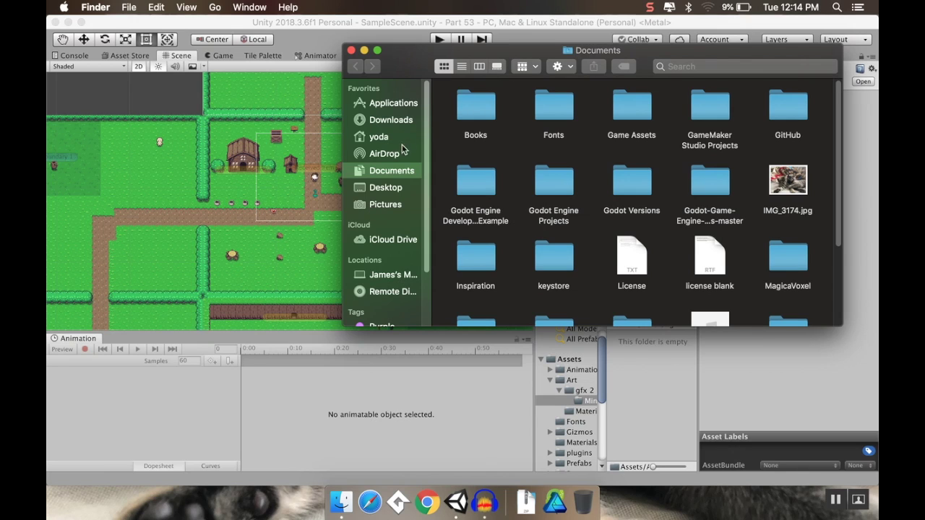
click(386, 188)
drag(562, 61, 325, 42)
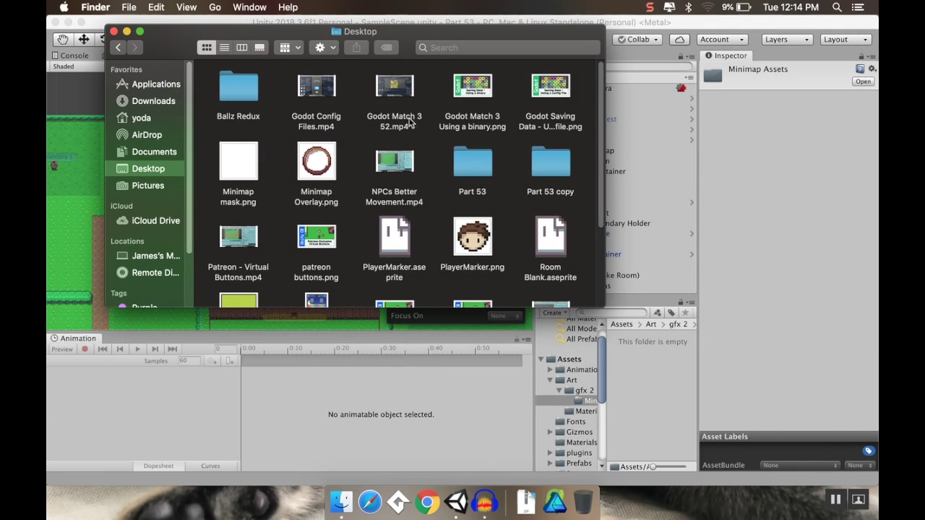
click(243, 179)
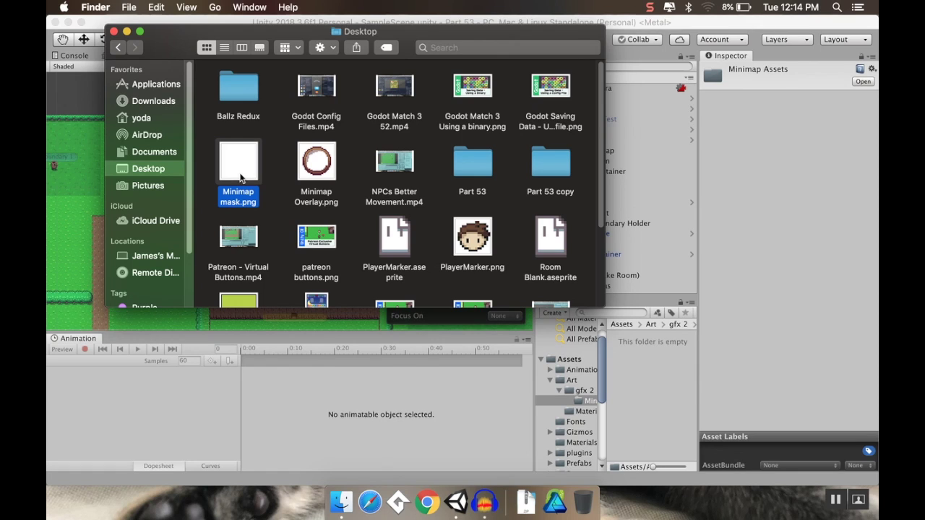
super+click(319, 171)
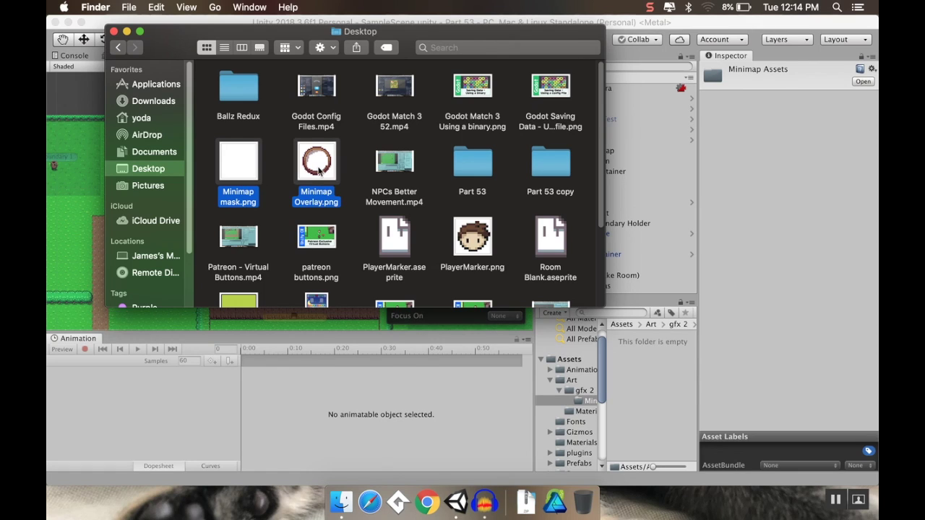
super+click(474, 245)
scroll(452, 206, down, 1)
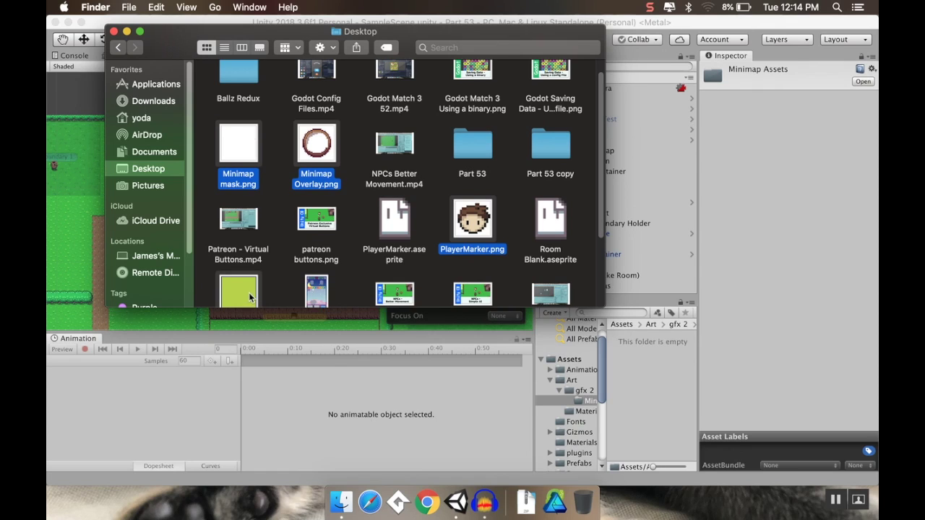
scroll(274, 222, down, 3)
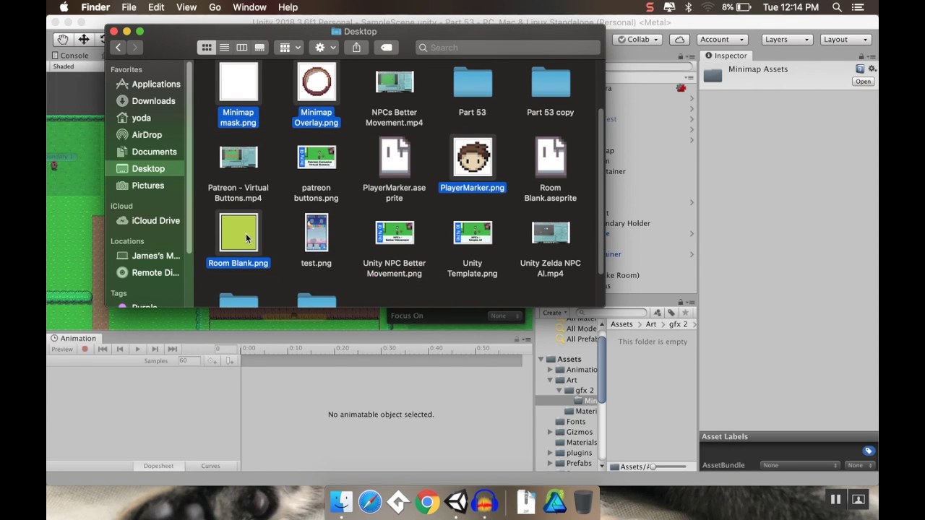
drag(246, 238, 629, 383)
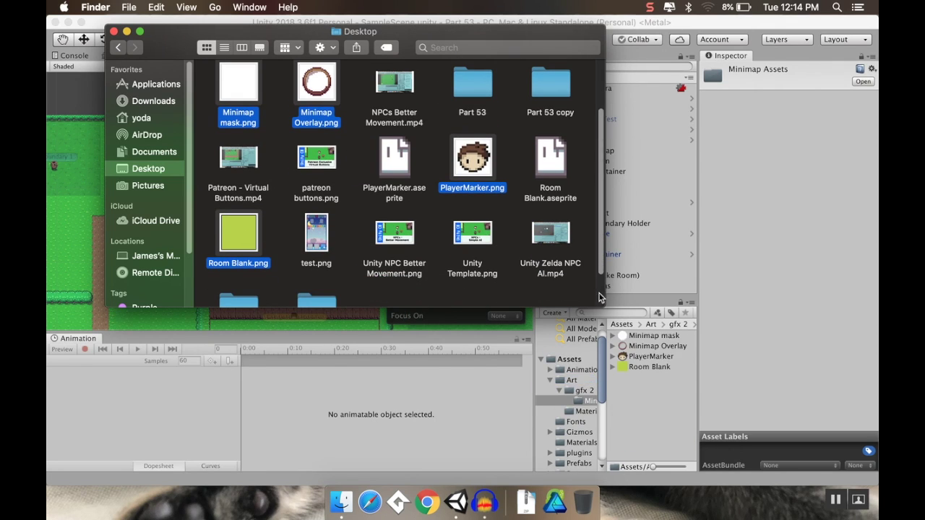
click(115, 32)
Step: Give all four minimap textures 16 Pixels Per Unit, Point (no filter) filtering and no compression, then apply
click(666, 335)
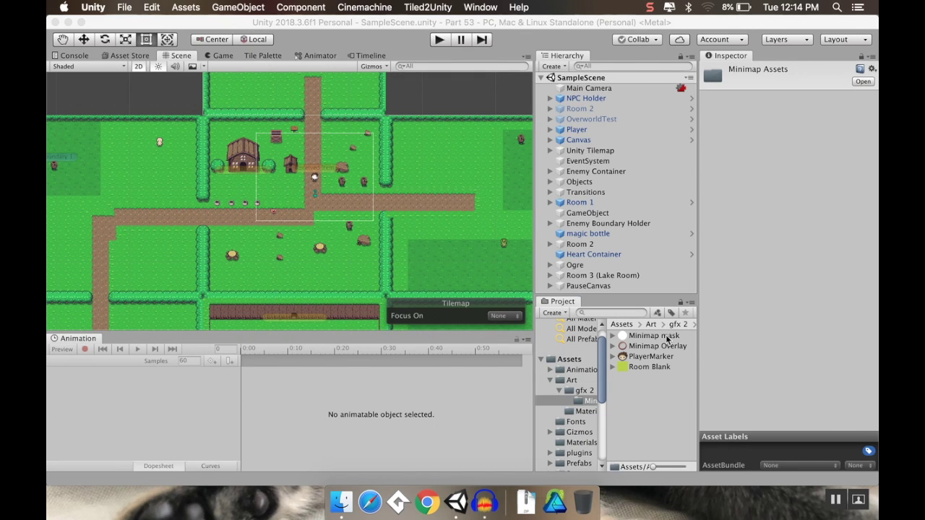
shift+click(673, 367)
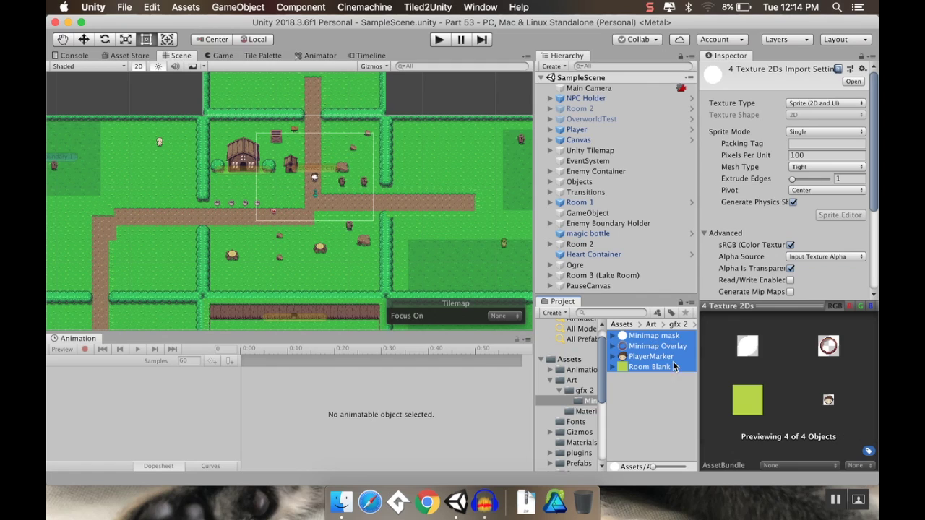
click(817, 156)
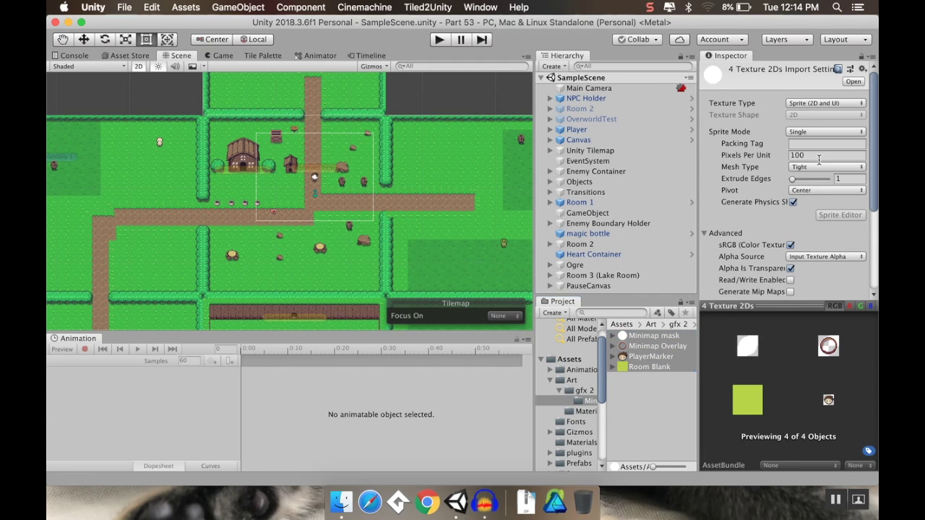
text(16)
scroll(813, 186, down, 5)
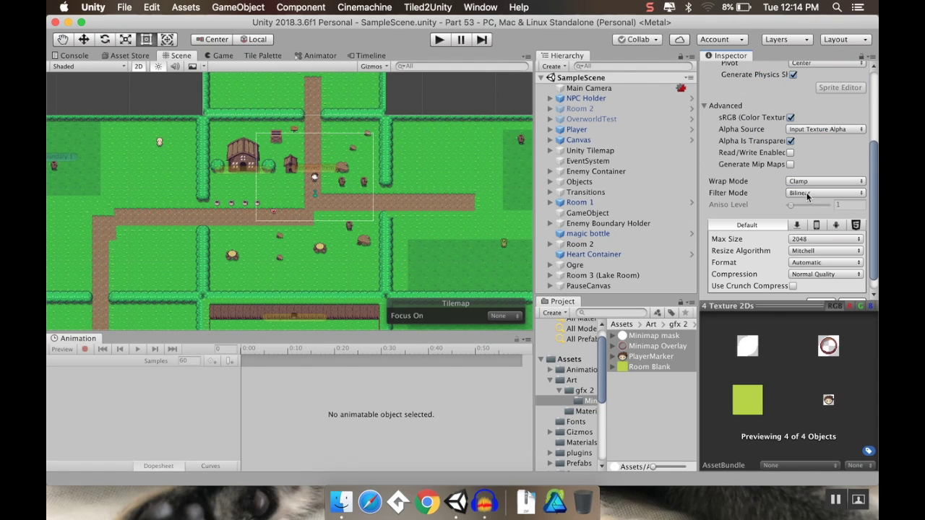
click(830, 193)
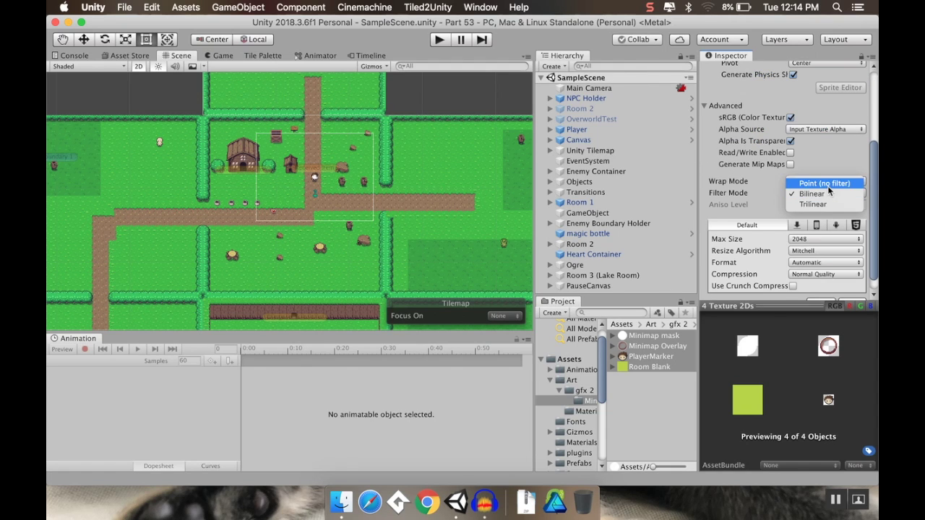
click(824, 180)
click(823, 275)
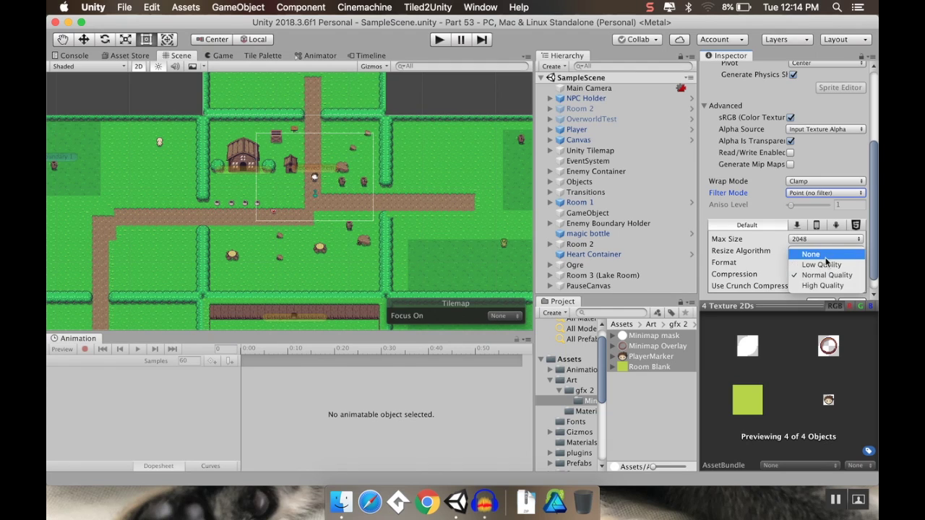
click(825, 254)
click(845, 288)
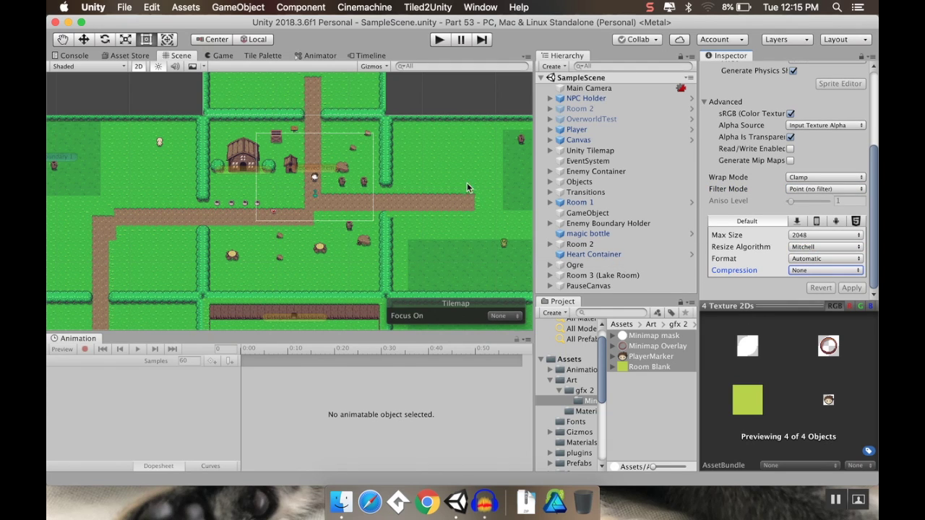
Step: Select the Room Blank texture and expand Room 1 in the Hierarchy
scroll(318, 184, down, 2)
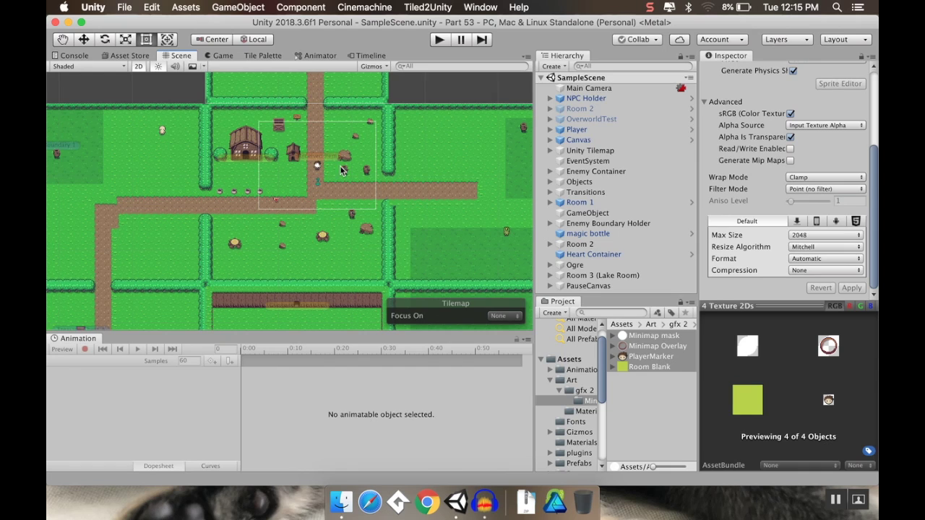
click(648, 366)
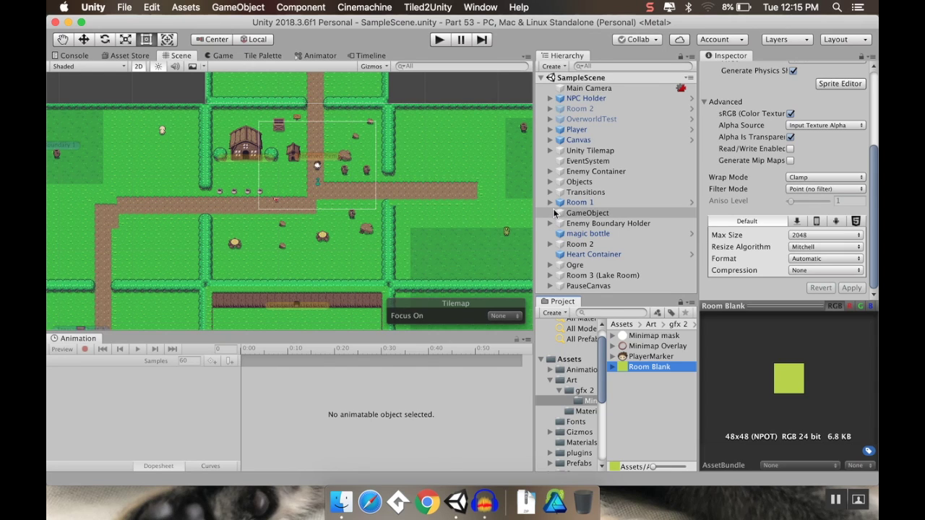
click(550, 203)
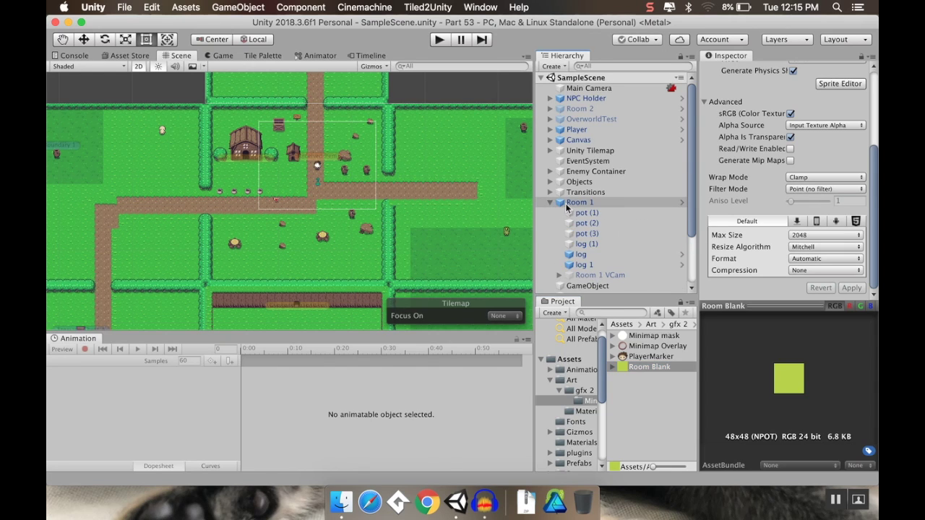
Step: Add an empty child under Room 1 and name it 'Minimap Marker'
click(567, 204)
right_click(567, 203)
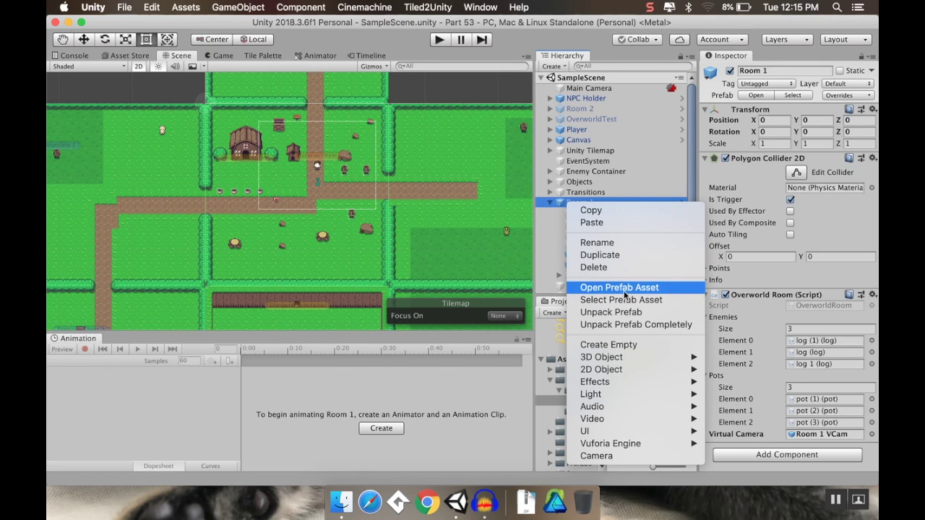
click(627, 345)
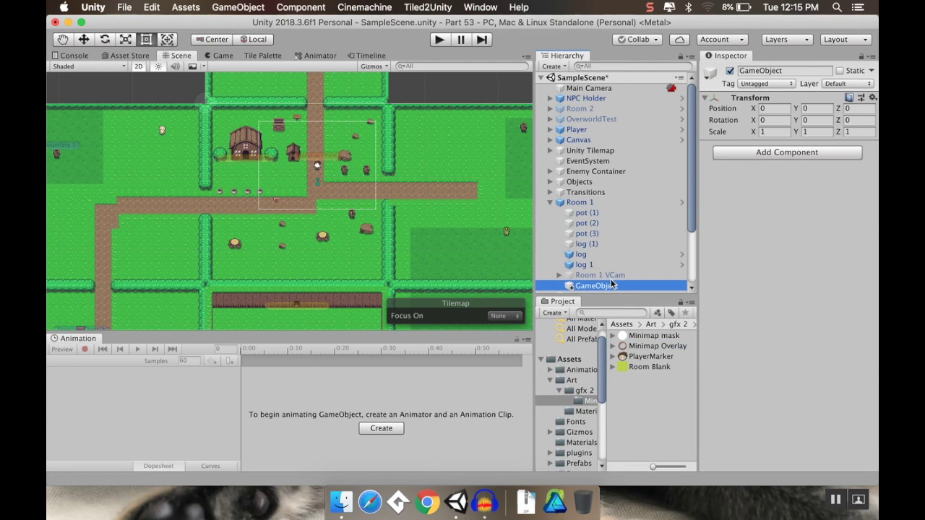
scroll(612, 284, down, 4)
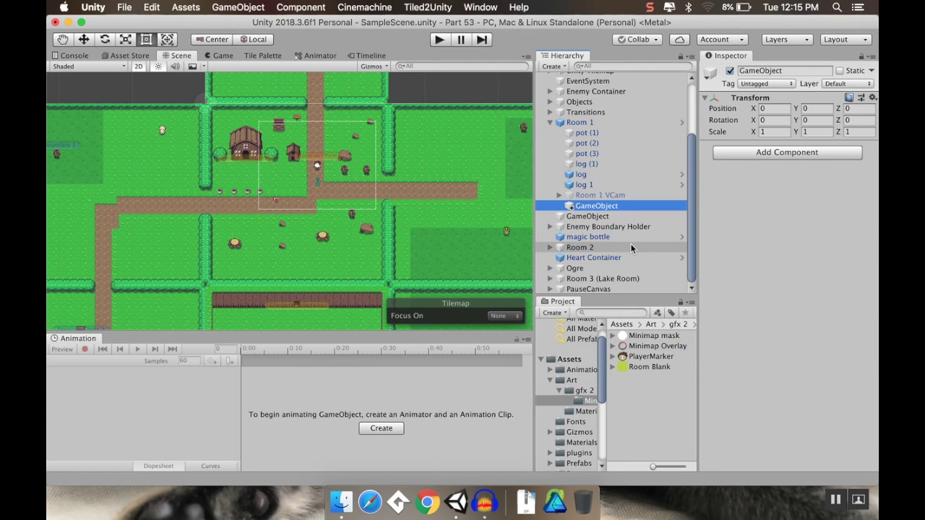
click(616, 206)
text(Minimap Marker)
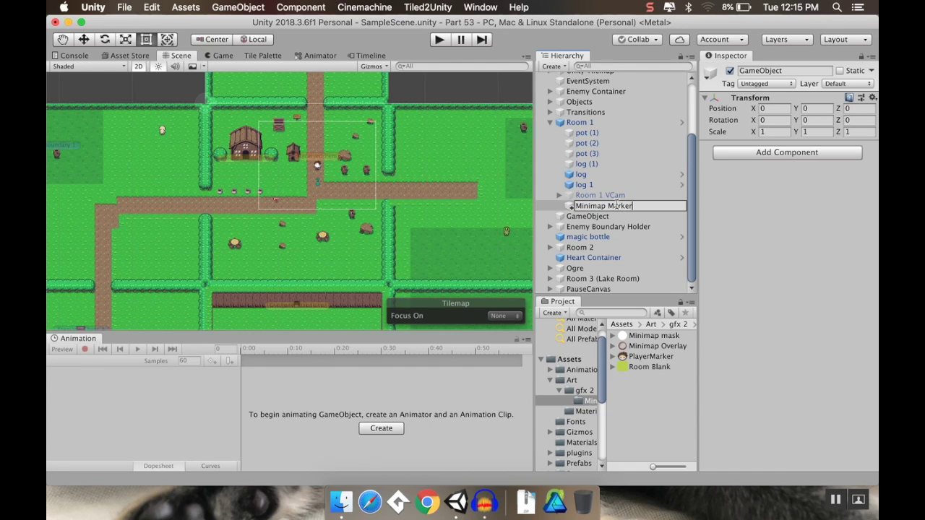
key(Return)
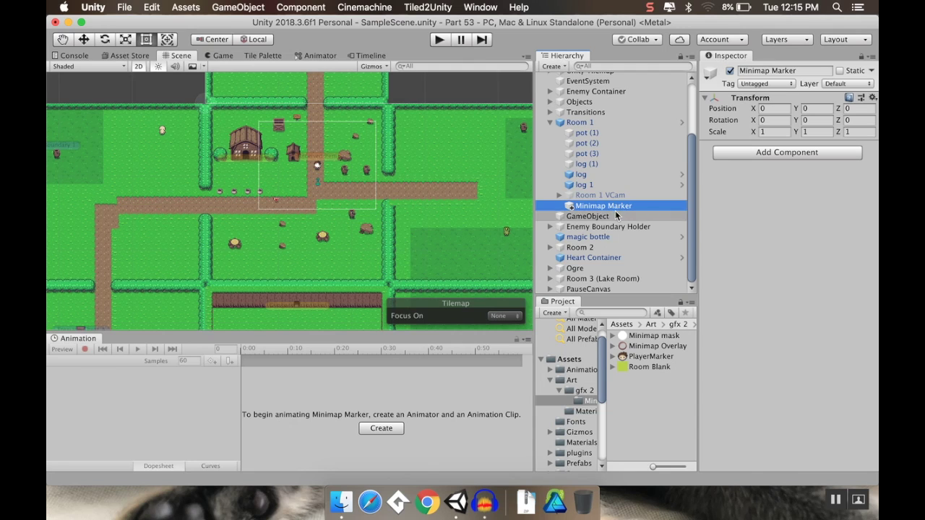
Step: Add a Sprite Renderer to Minimap Marker using the Room Blank sprite
click(766, 154)
text(sr)
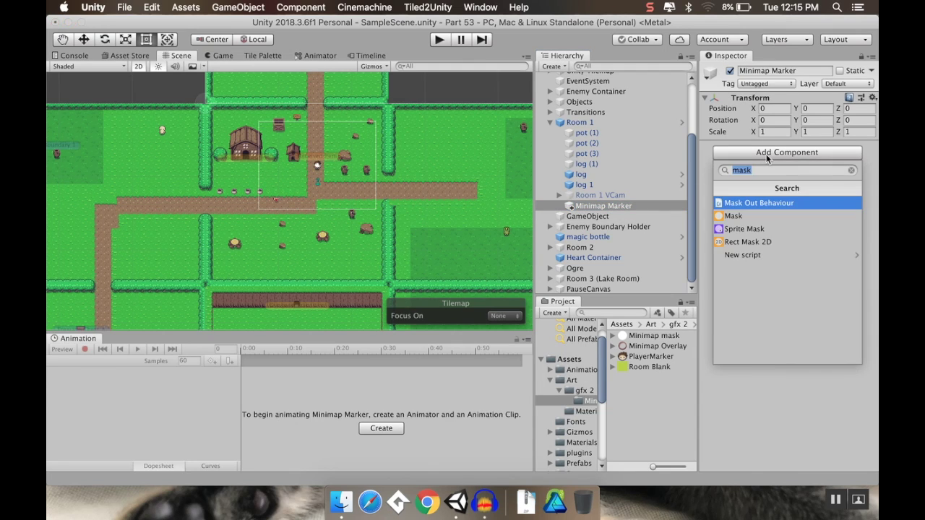
key(BackSpace)
text(prite)
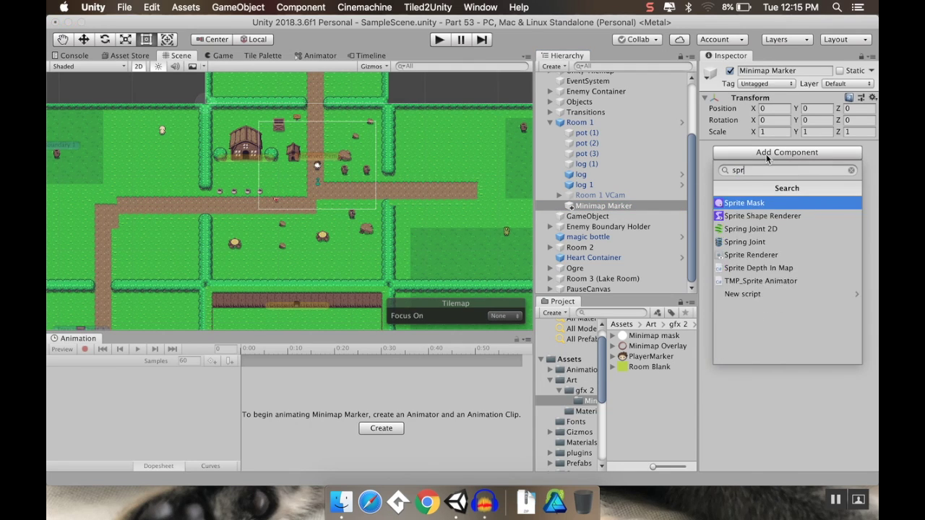
key(Down)
key(Down)
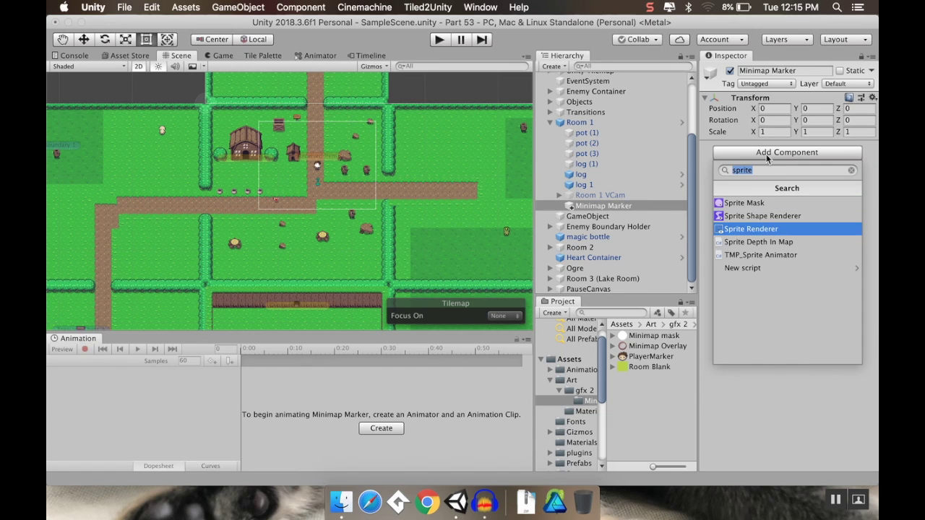
key(Return)
mouse_move(650, 367)
mouse_down()
mouse_move(849, 189)
mouse_move(841, 159)
mouse_up()
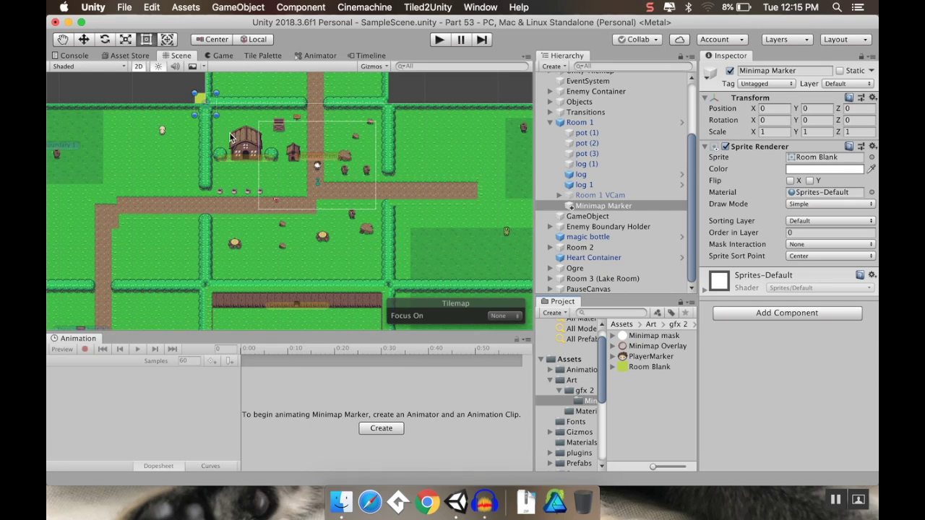
Step: Place the marker at position 12.5, -12.5, 2 and scale it 8.5 by 8.5
click(773, 108)
text(12)
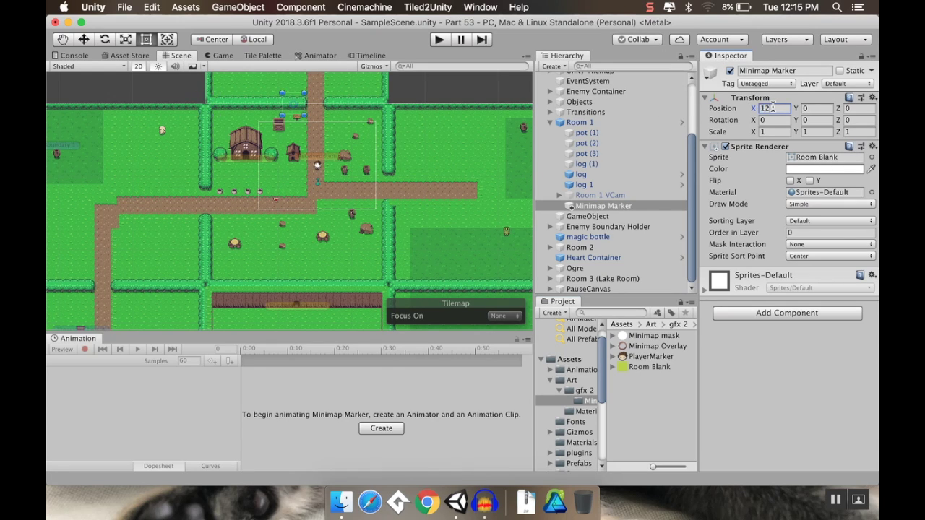
text(.5)
key(Tab)
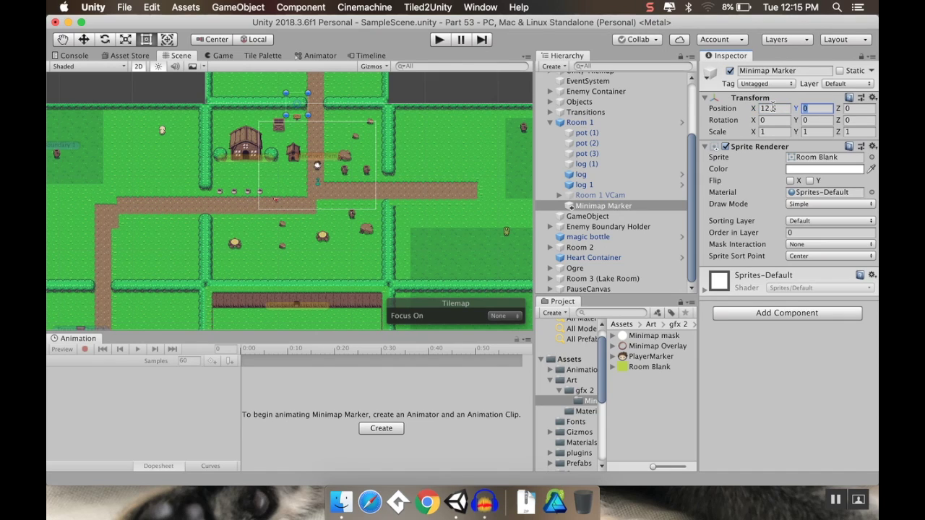
text(-12.5)
click(776, 131)
text(8.5)
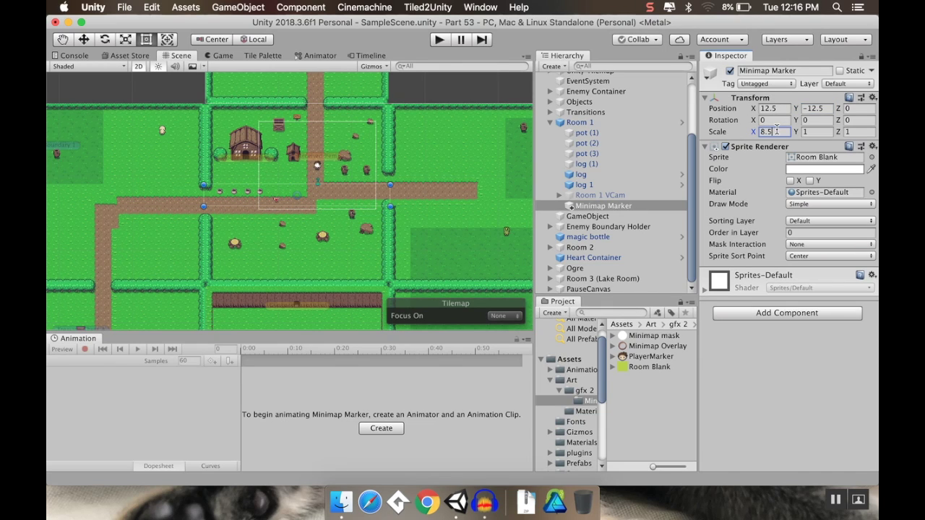
key(Tab)
text(9)
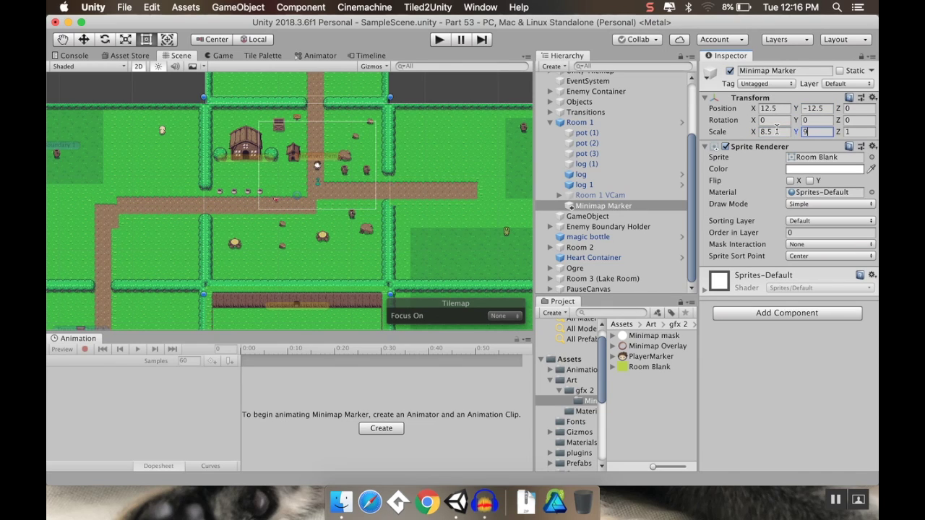
key(BackSpace)
text(8.5)
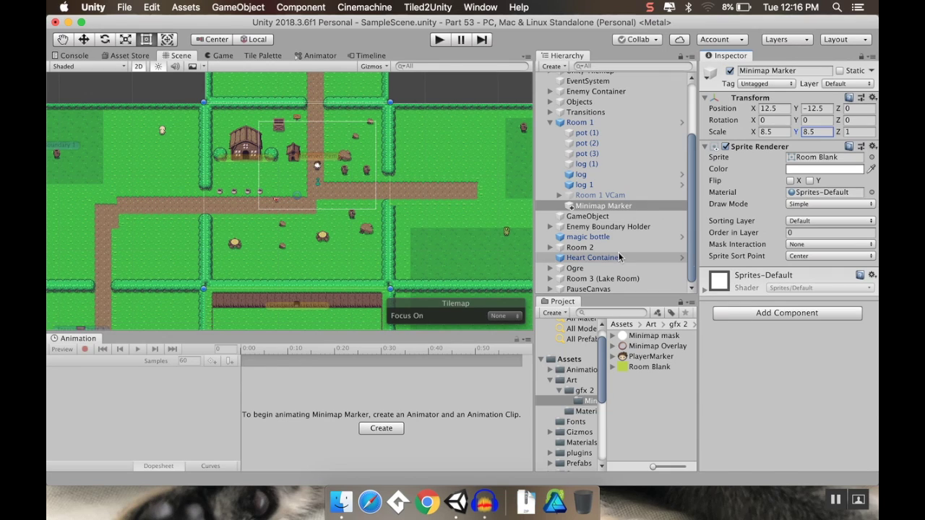
click(865, 110)
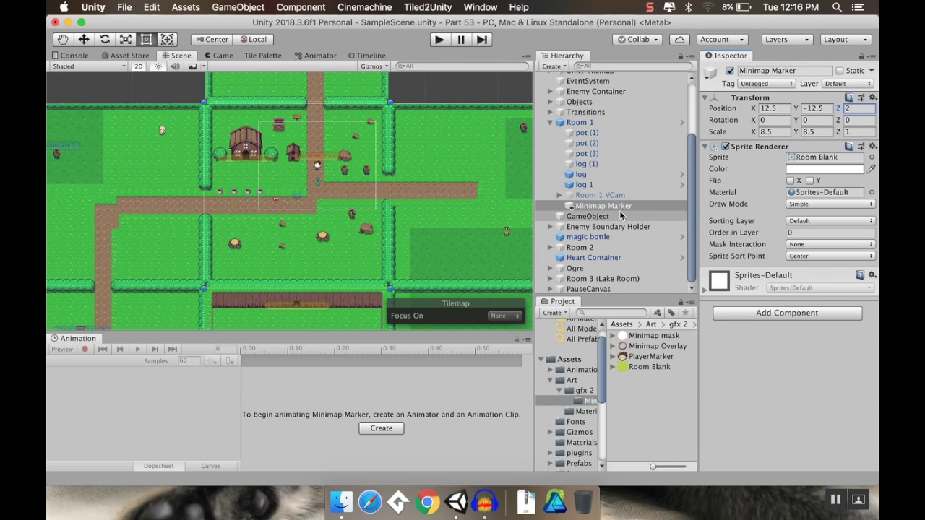
scroll(610, 155, up, 1)
Step: Open the Player prefab for editing and disable its Lighting Effect
scroll(610, 156, up, 2)
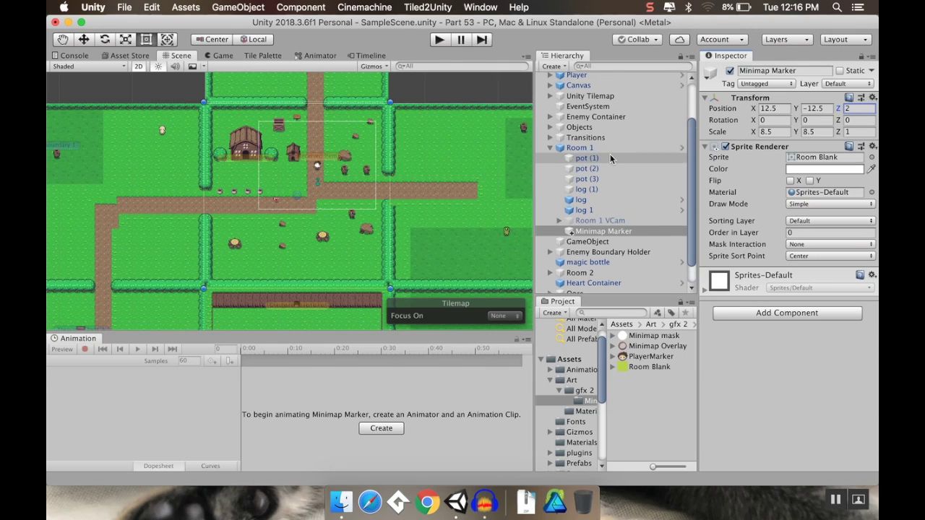
click(550, 161)
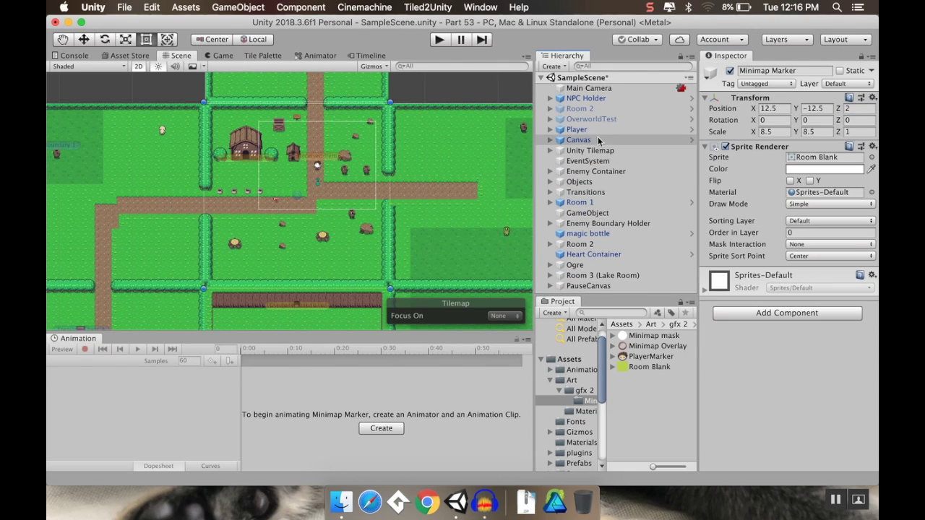
click(626, 130)
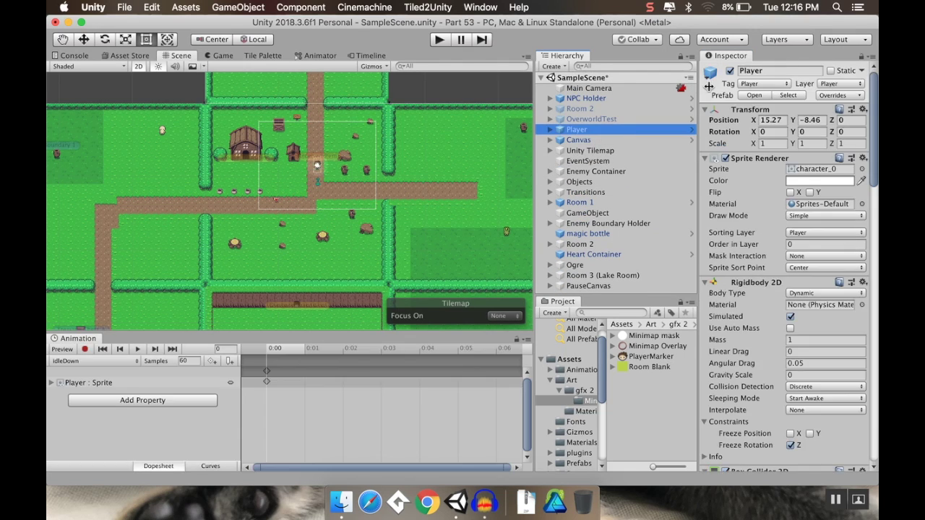
click(749, 95)
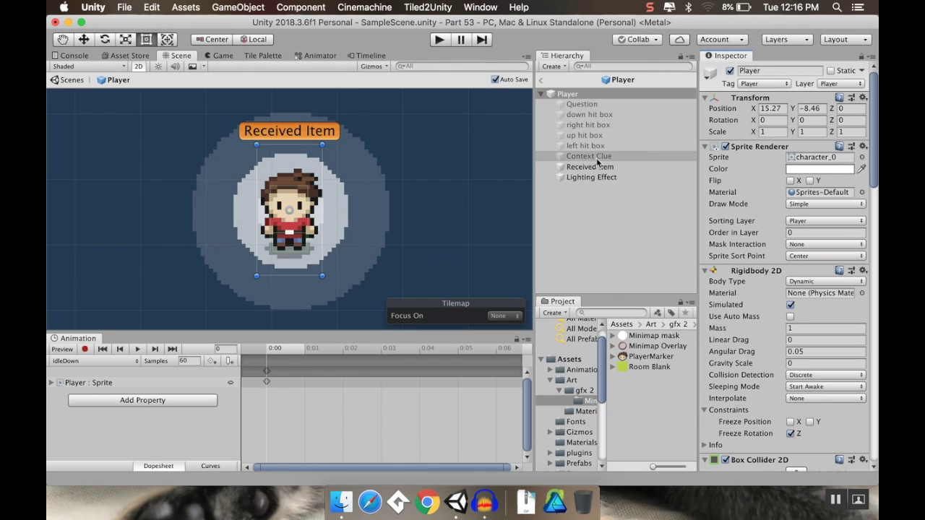
click(600, 177)
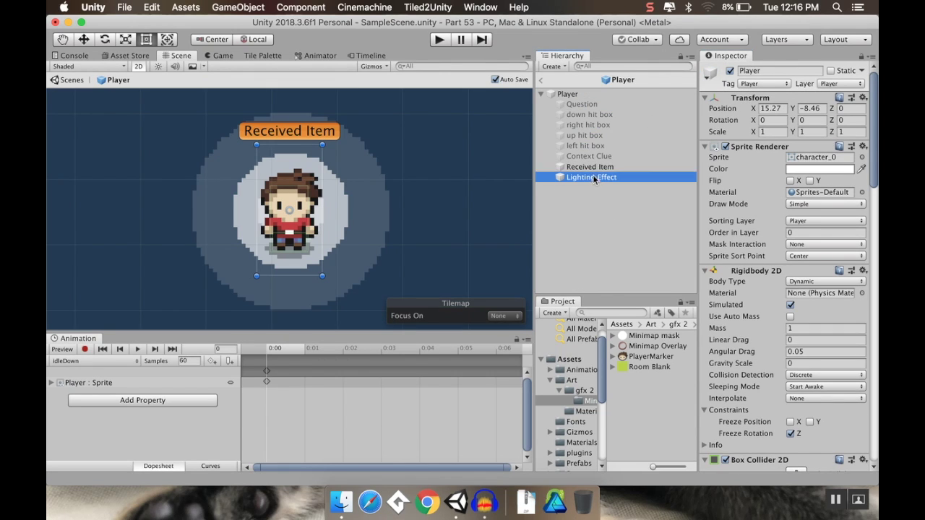
click(731, 71)
Step: Create an empty child under Player named 'Minimap Marker'
click(580, 95)
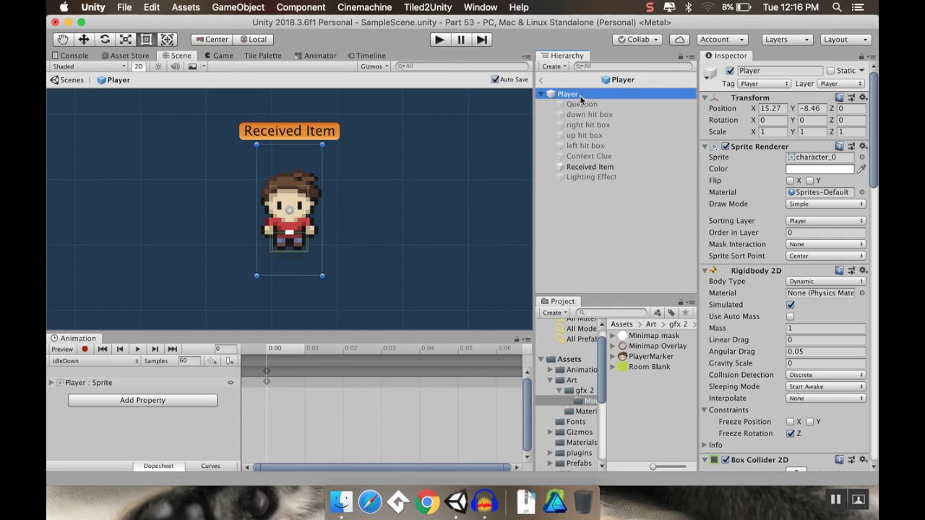
right_click(580, 98)
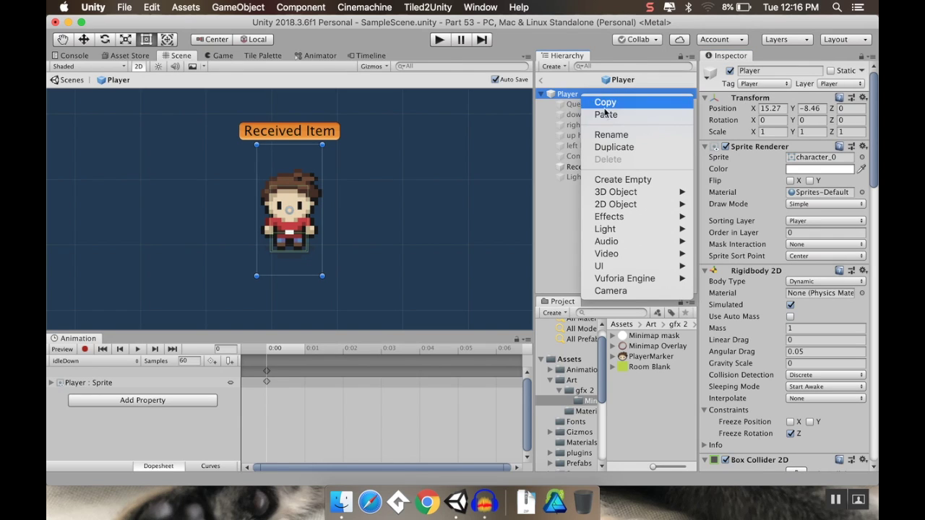
click(630, 180)
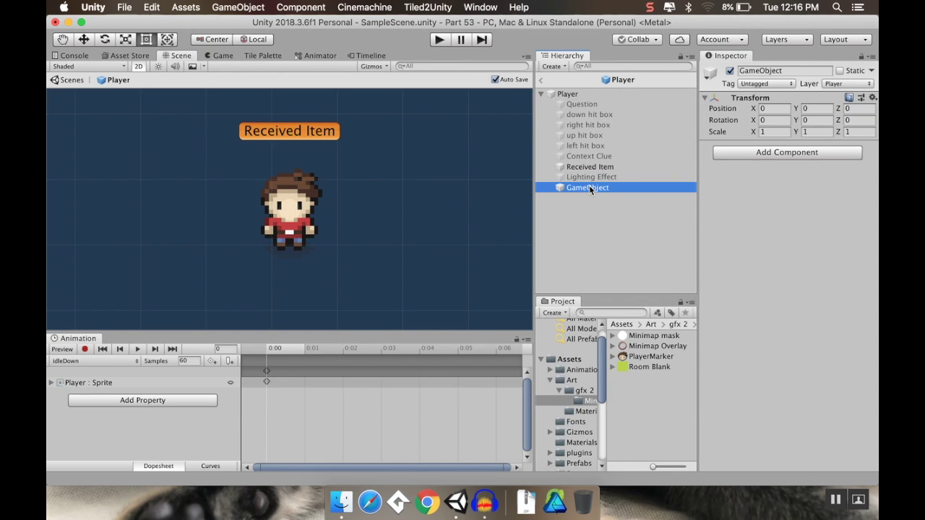
text(Mini)
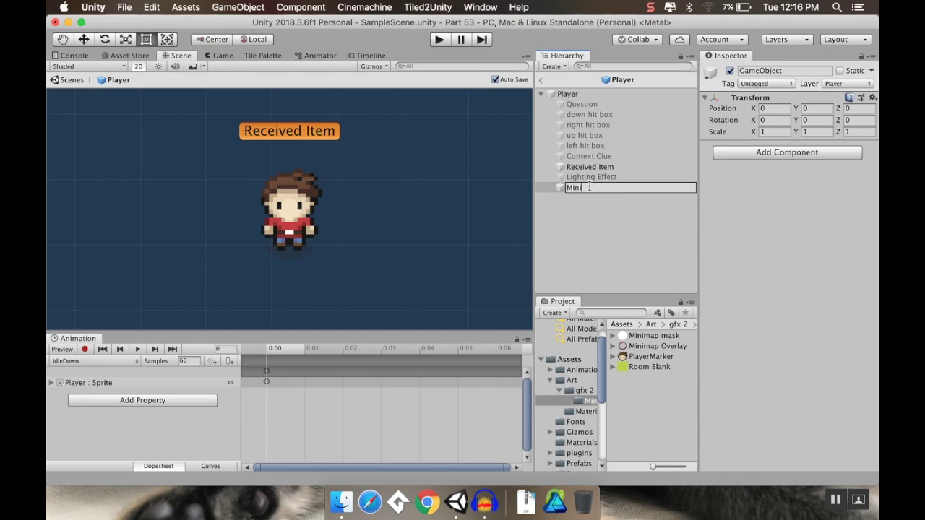
text(map Marker)
key(Return)
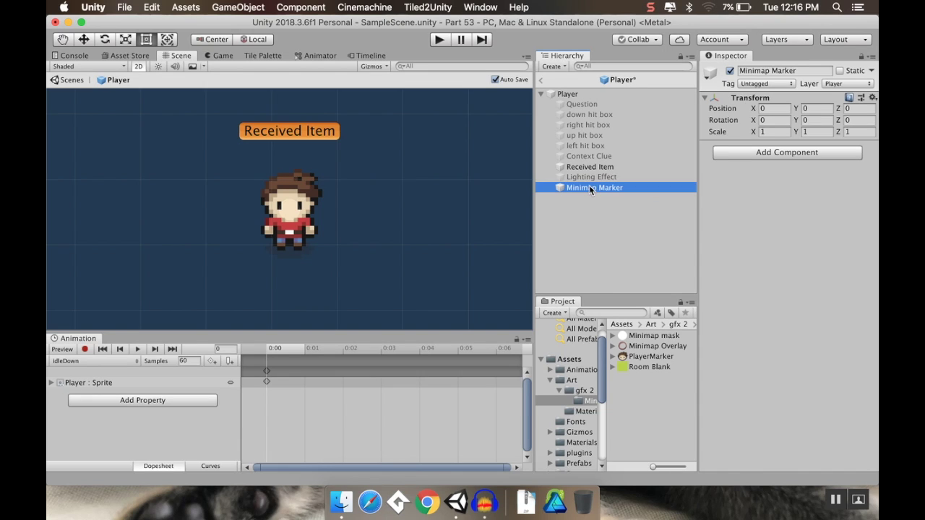
Step: Add a Sprite Renderer to the Player's Minimap Marker with the PlayerMarker sprite
click(757, 153)
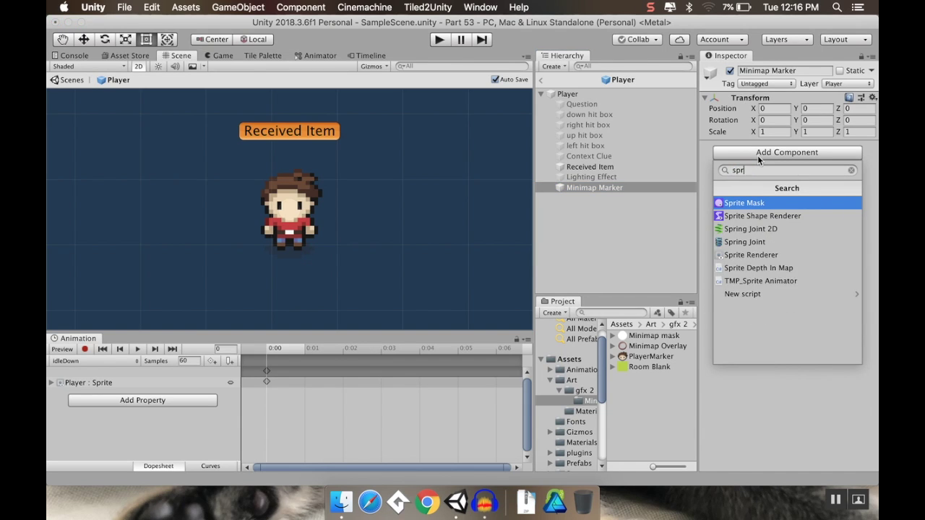
key(Down)
key(Down)
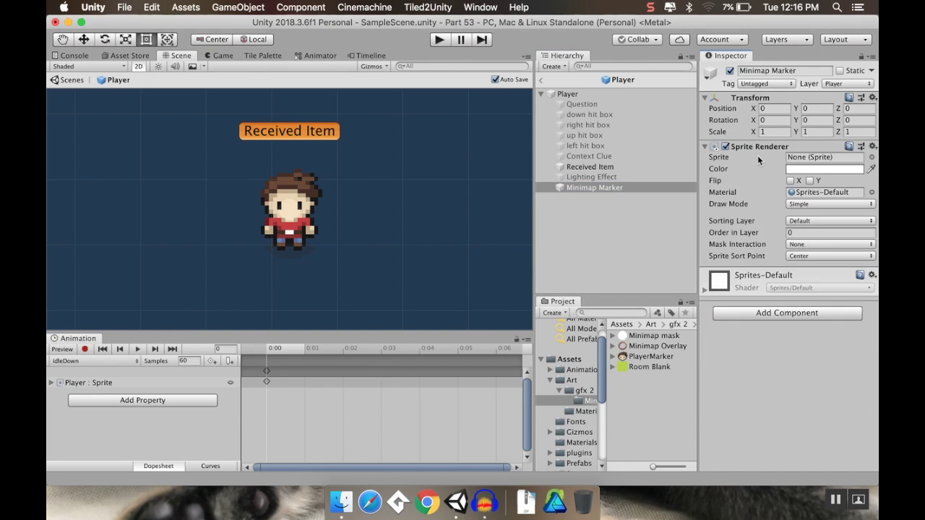
drag(650, 357, 820, 165)
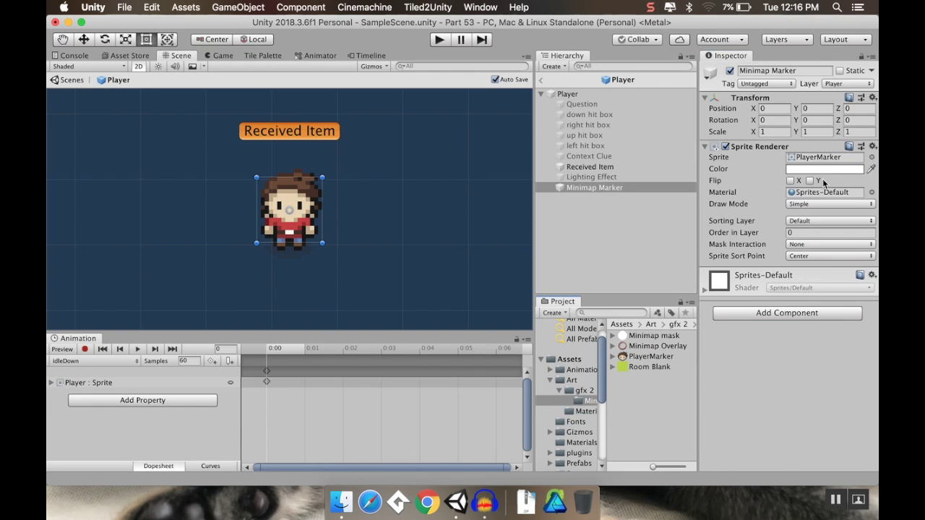
Step: Scale the marker to 5 by 5 and set its Z position to 1
click(773, 132)
text(5)
key(Tab)
text(5)
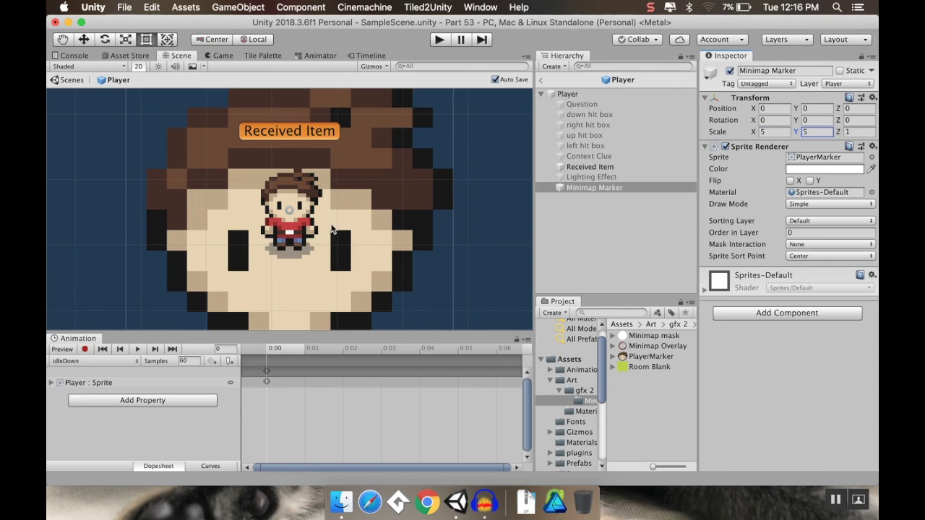
scroll(338, 184, down, 2)
middle_drag(338, 184, 339, 173)
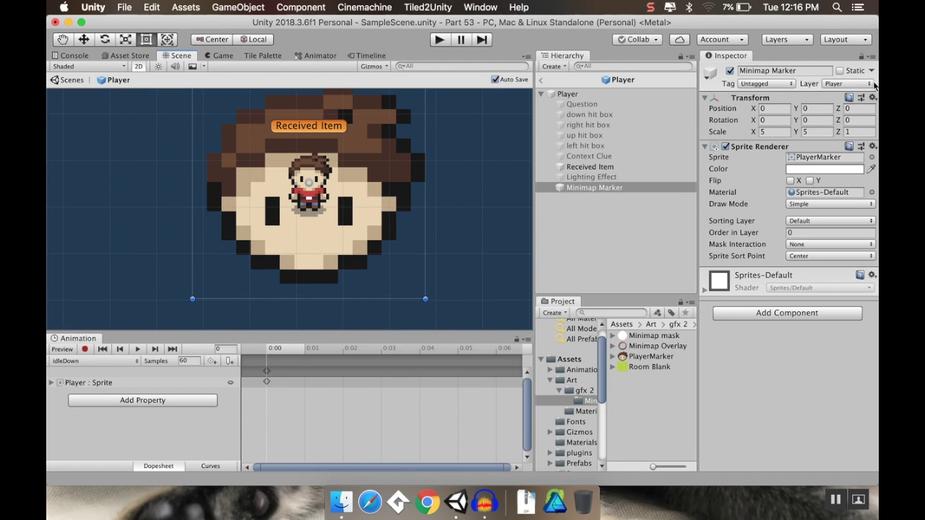
click(860, 107)
text(1)
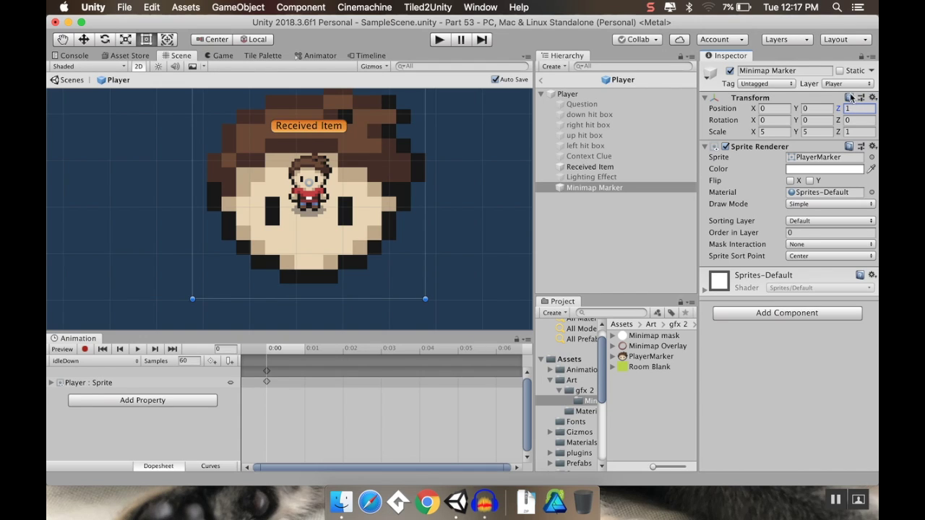
Step: Add a new layer named Minimap as User Layer 12
click(844, 84)
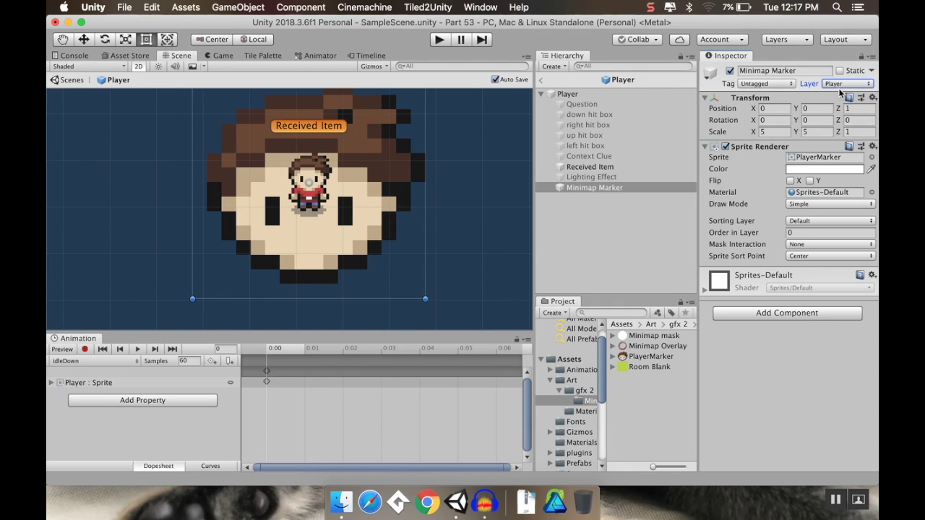
click(834, 114)
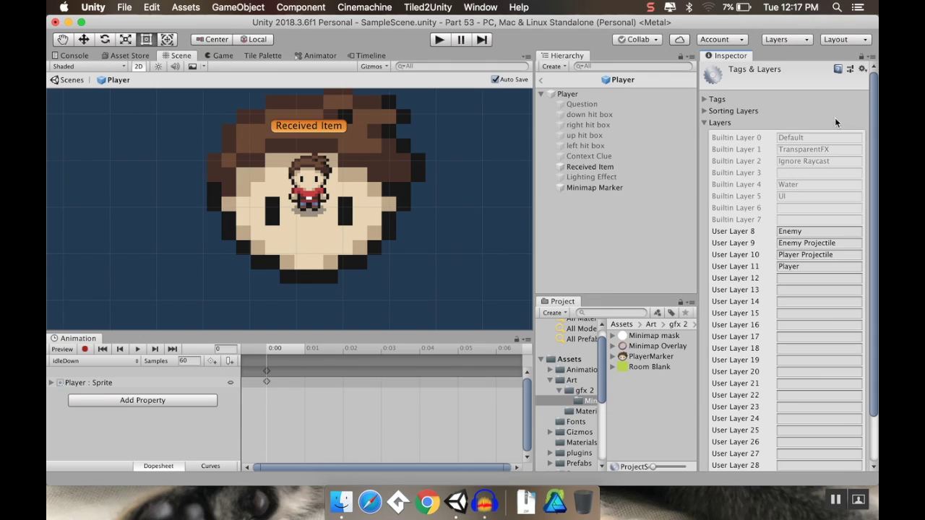
click(799, 278)
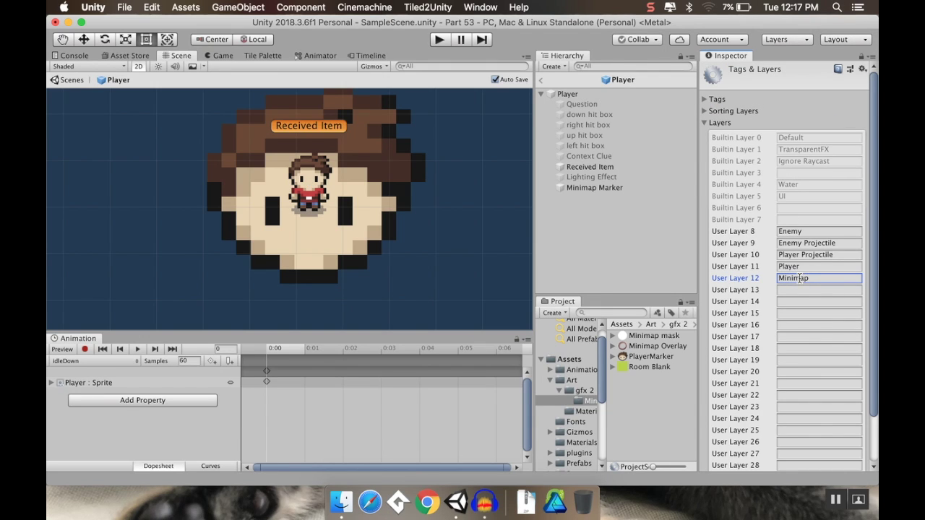
Step: Put the Player's Minimap Marker on the Minimap layer and exit Prefab Mode
click(613, 189)
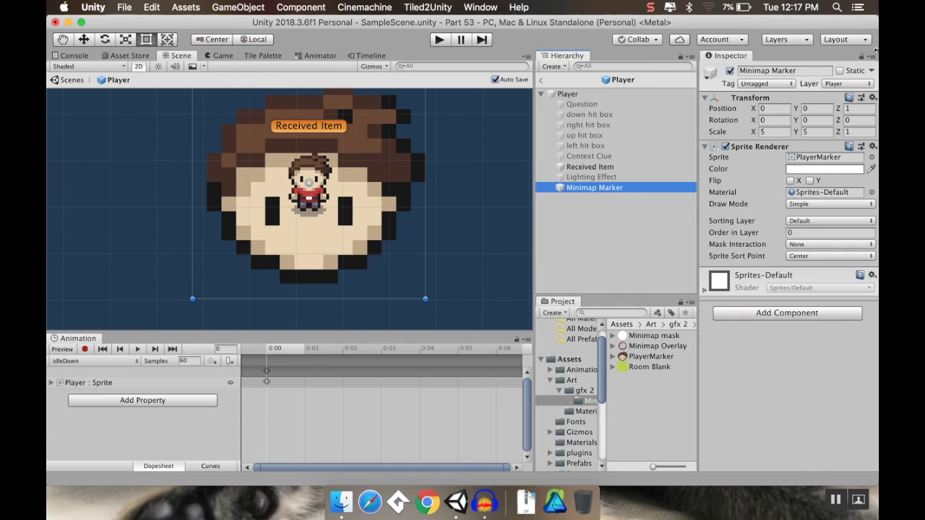
click(854, 84)
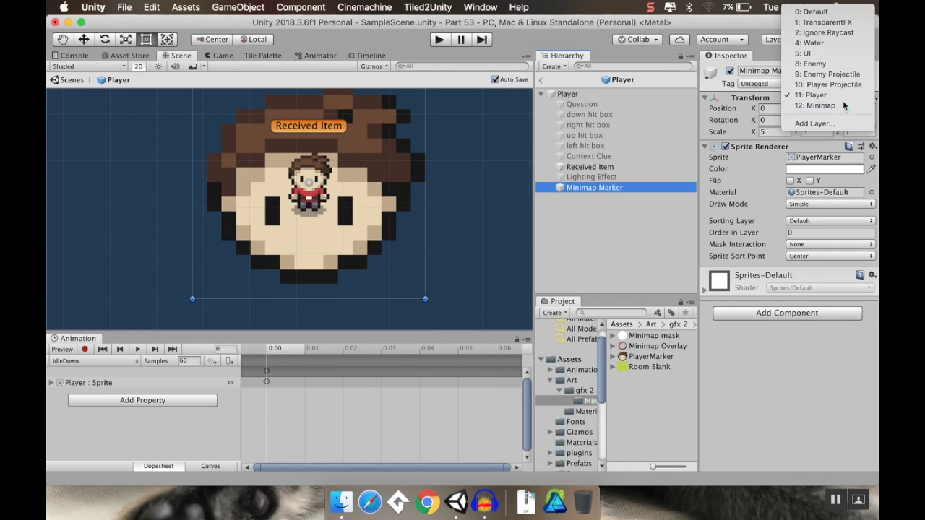
click(844, 101)
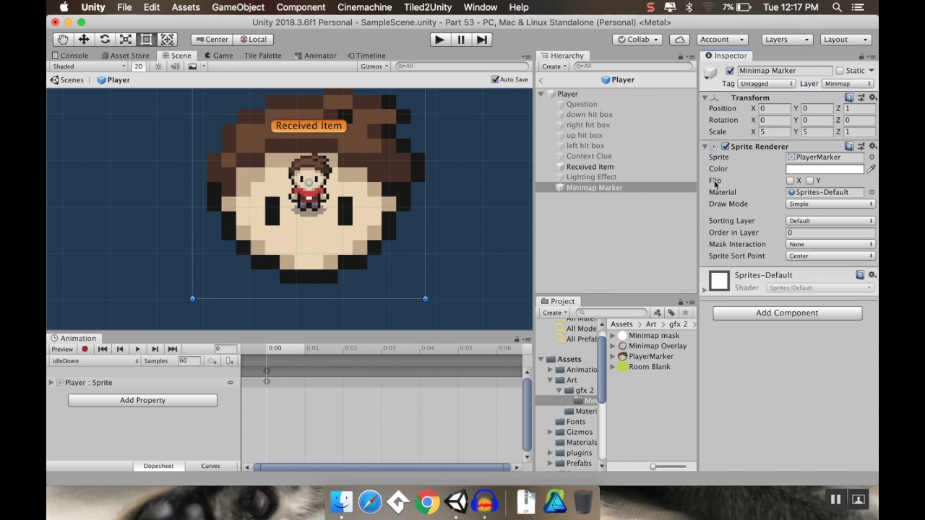
click(542, 82)
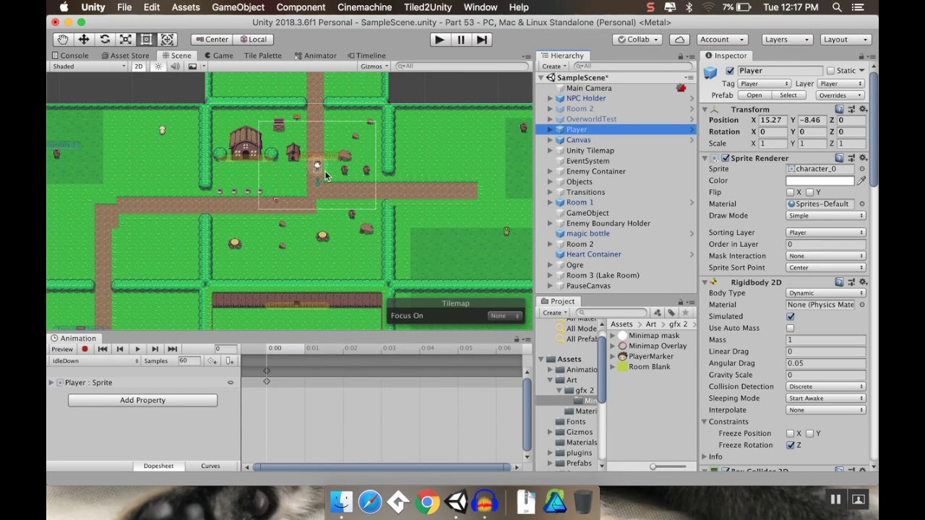
Step: Select Room 1's Minimap Marker in the Hierarchy and set its Layer to Minimap
scroll(325, 176, up, 5)
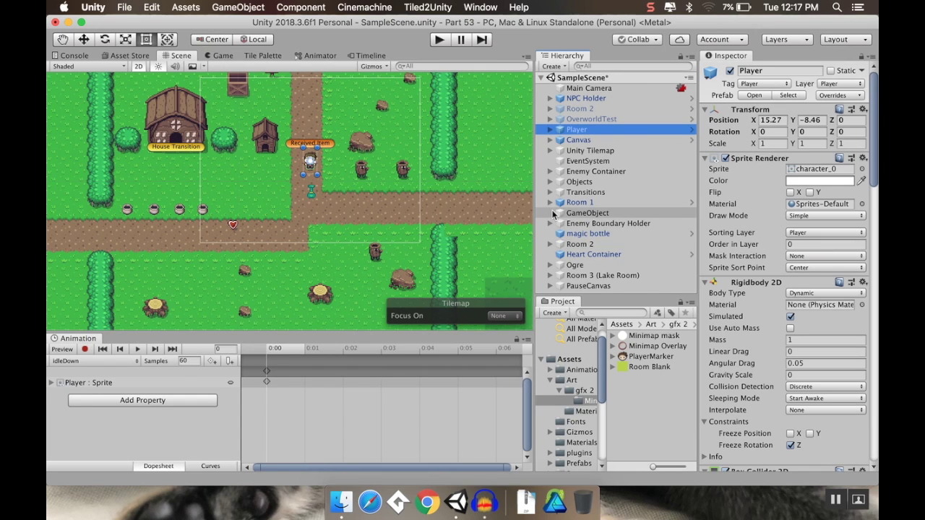
click(551, 202)
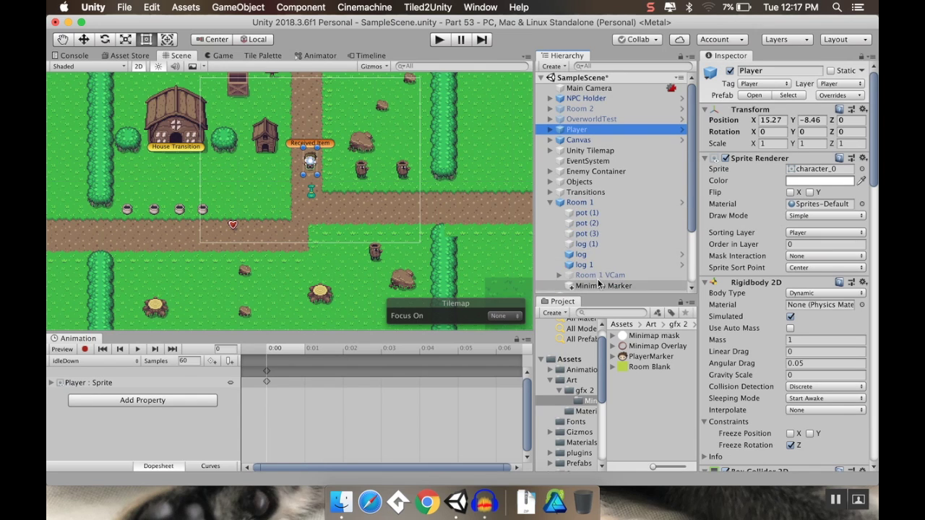
click(600, 286)
click(846, 84)
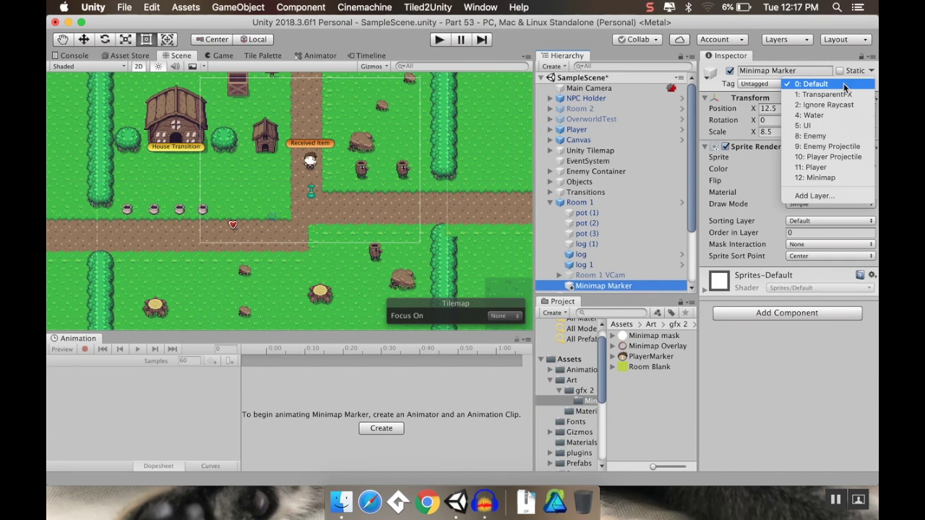
click(829, 179)
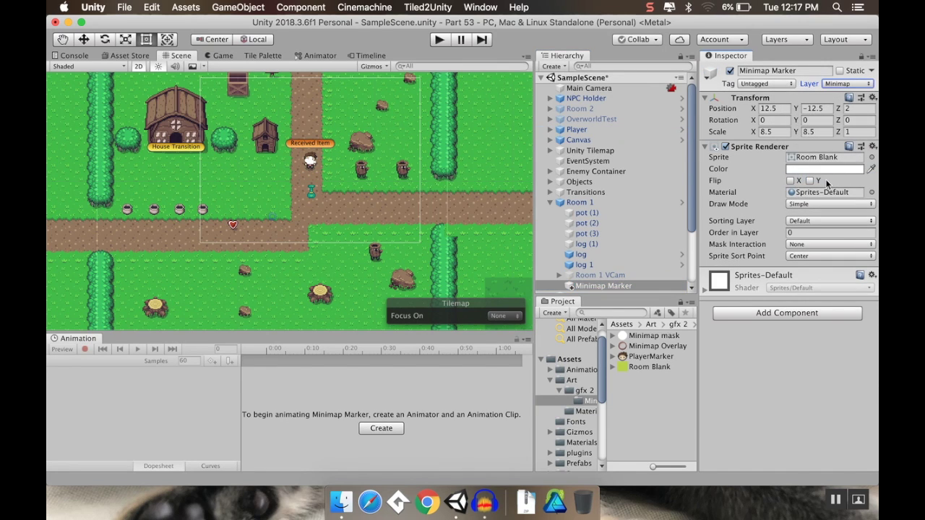
Step: Uncheck Minimap in the Main Camera's culling mask so it reads Mixed, then select Player
click(589, 88)
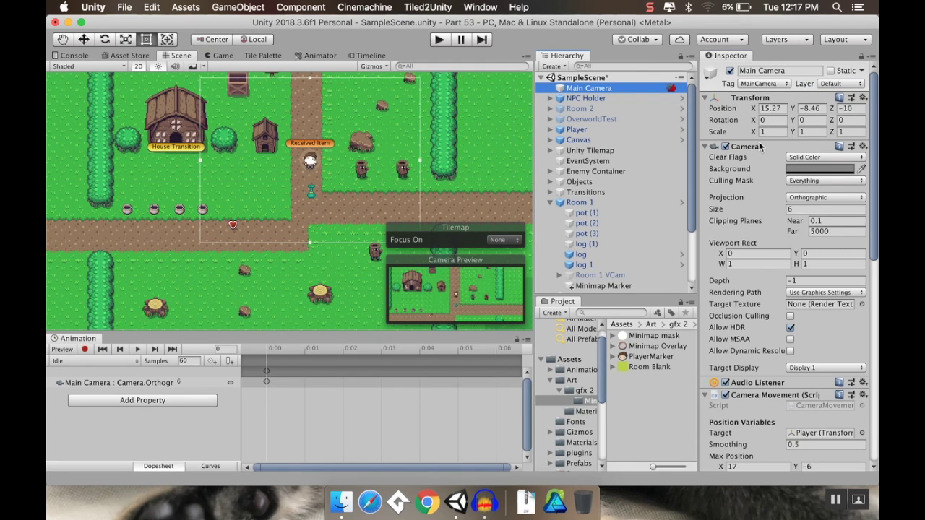
click(804, 182)
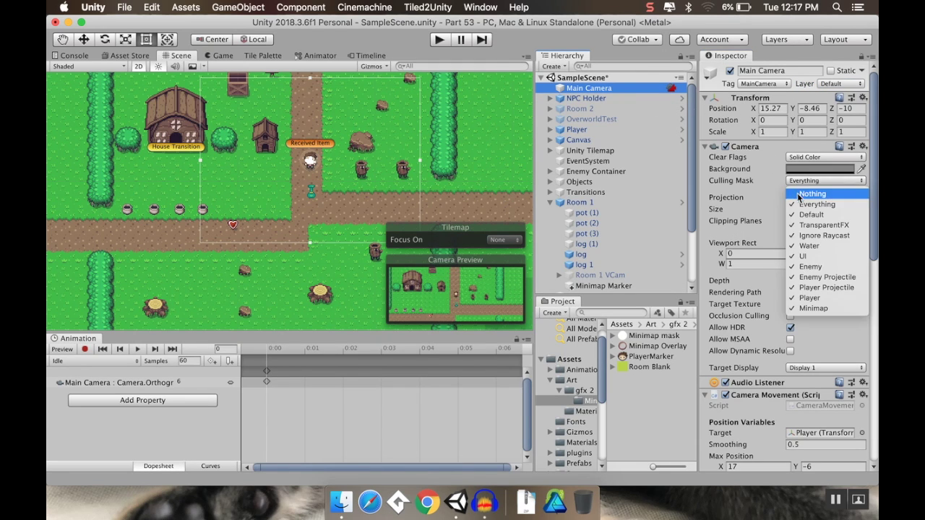
click(807, 309)
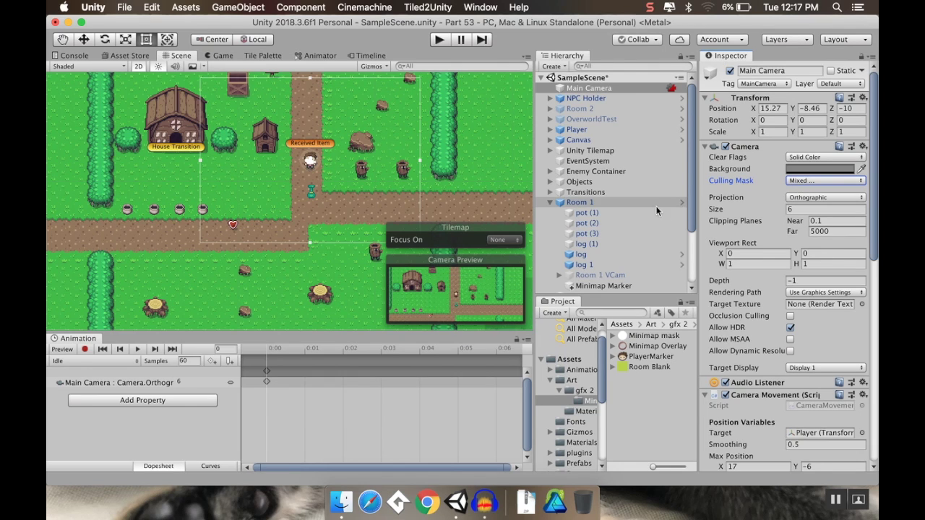
click(553, 209)
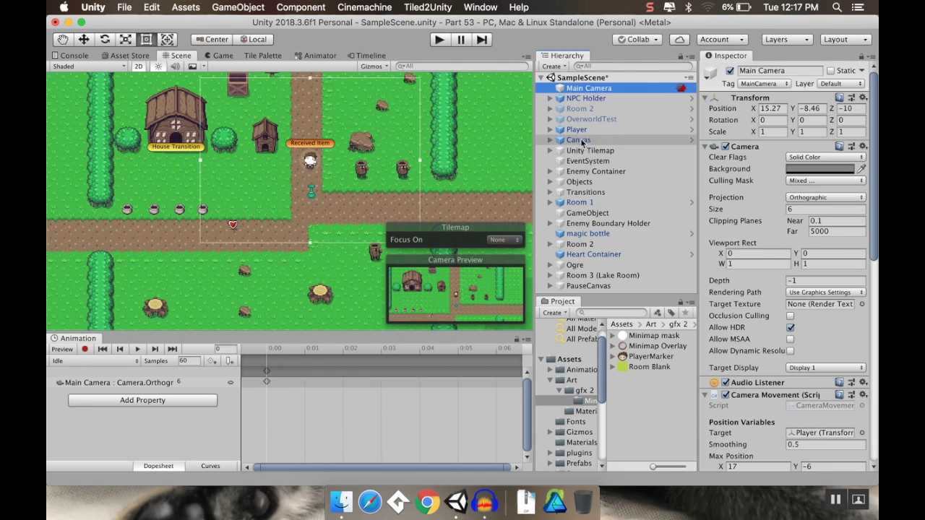
click(566, 130)
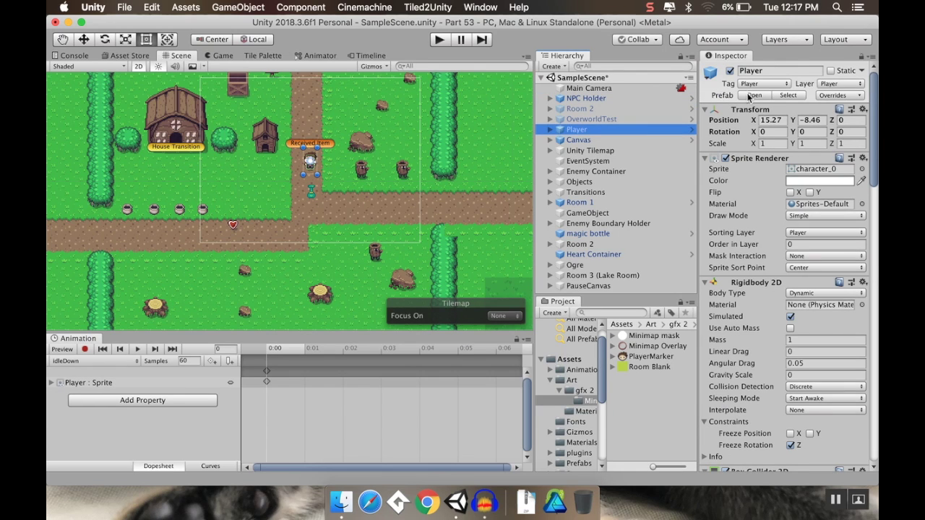
Step: Add a child camera to the Player prefab named 'Minimap Camera'
click(753, 96)
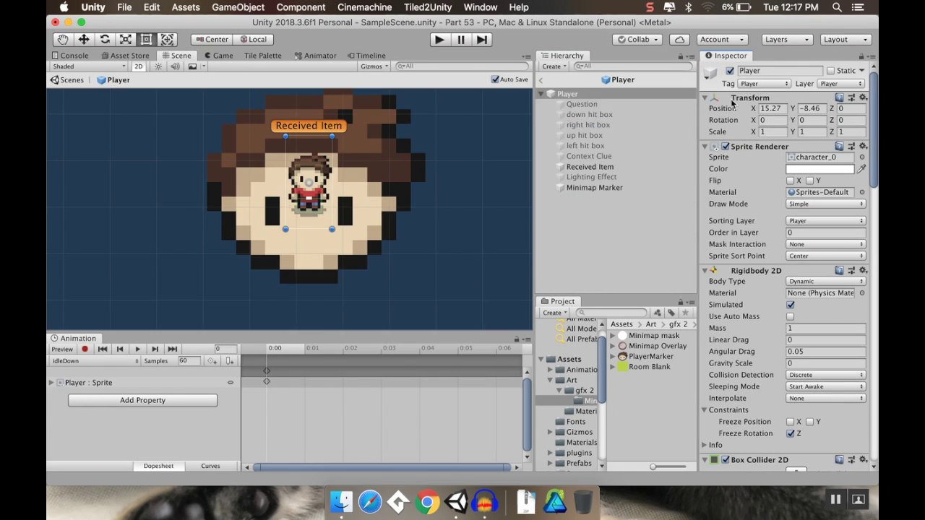
scroll(318, 215, down, 2)
scroll(326, 186, down, 3)
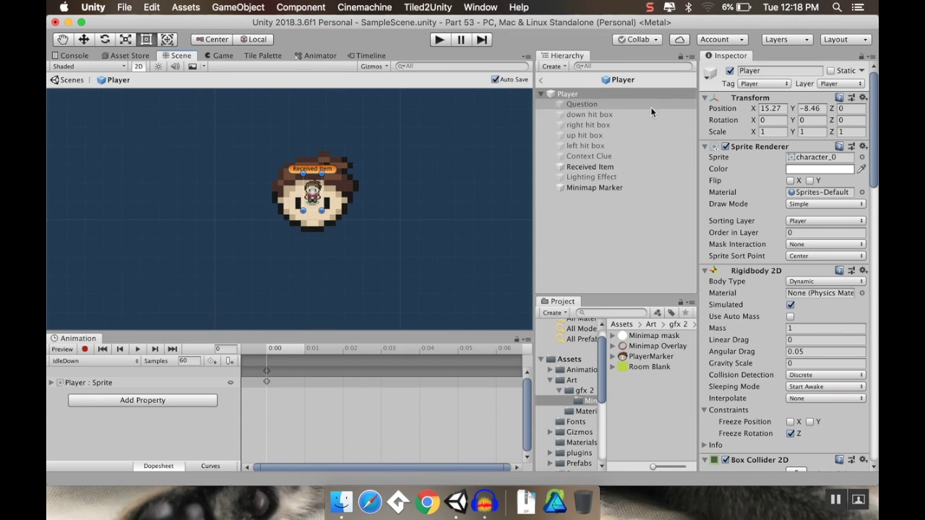
right_click(595, 95)
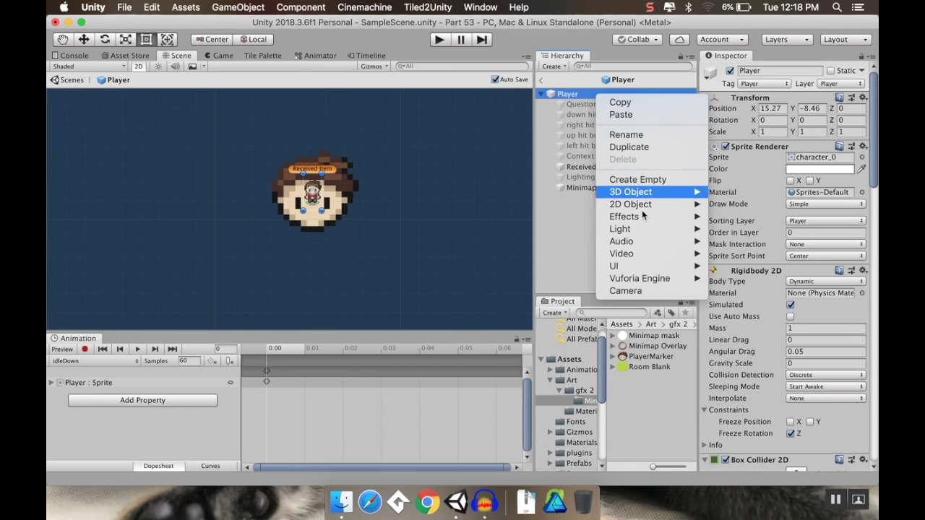
mouse_move(677, 266)
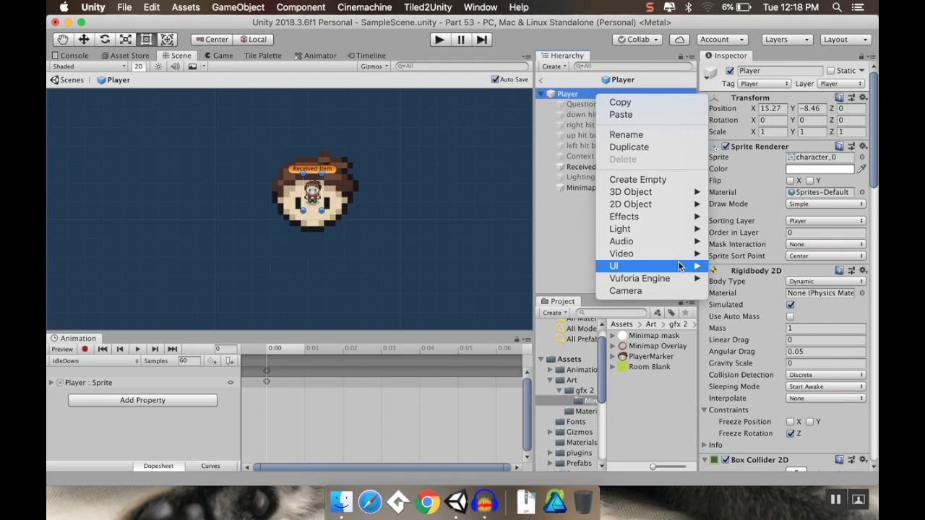
mouse_move(682, 223)
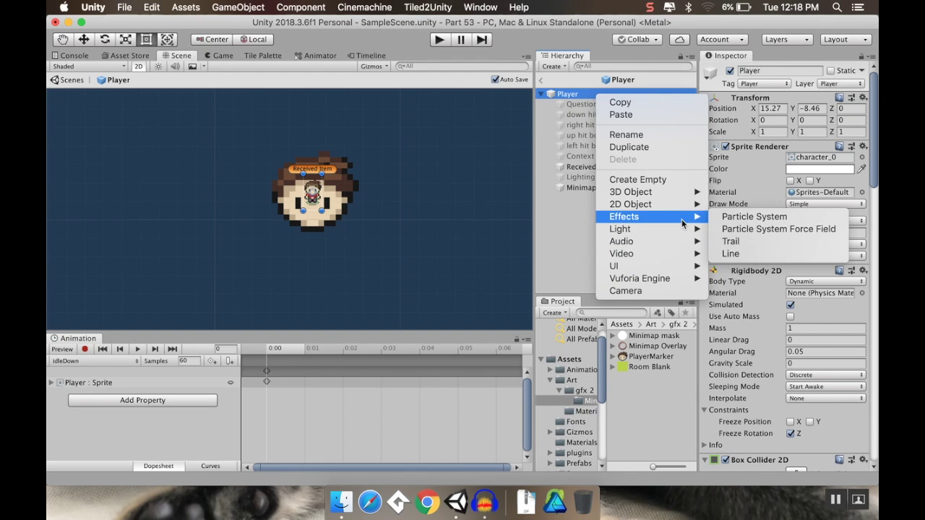
click(676, 291)
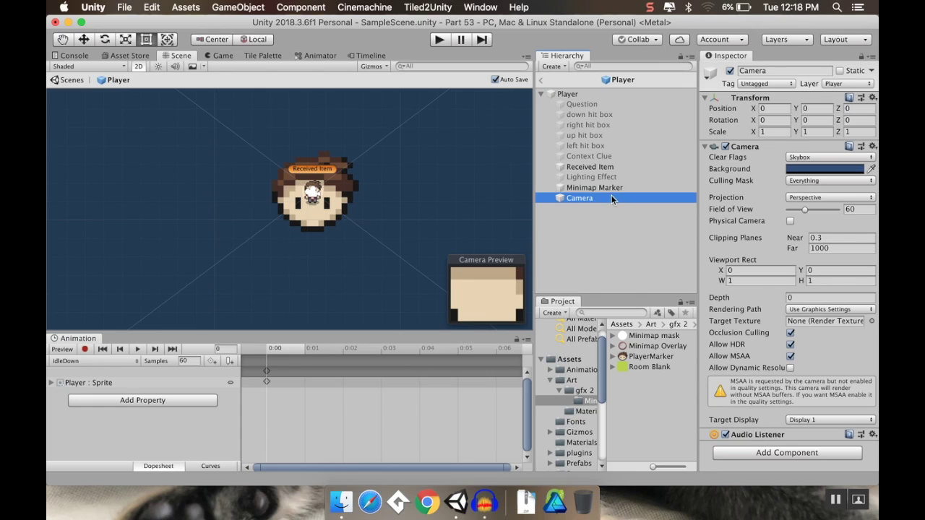
click(611, 197)
text(Minimap)
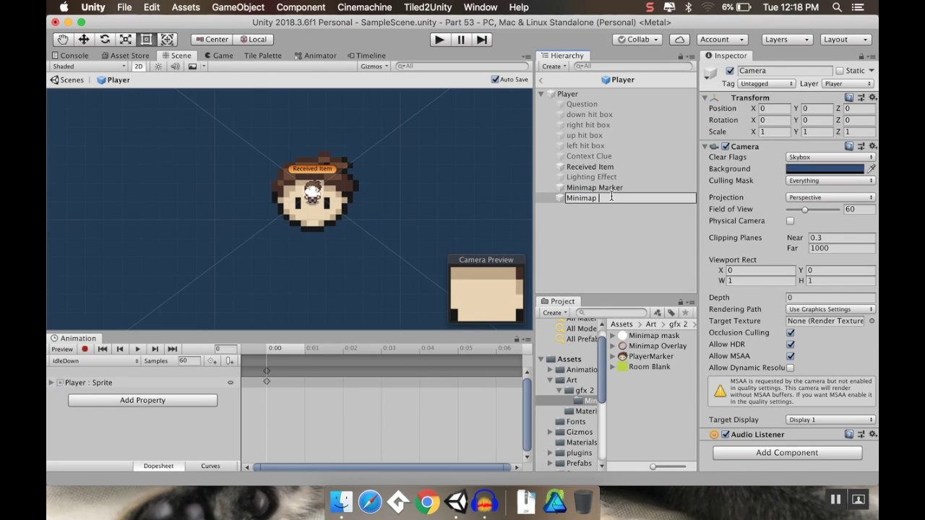
text( Camera)
key(Return)
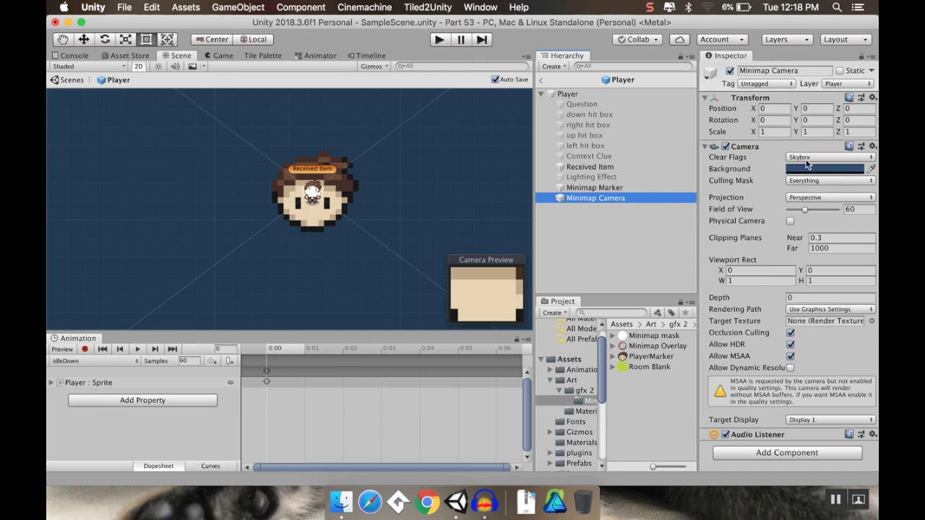
Step: Make the Minimap Camera render only the Minimap layer, orthographic with size 15
click(817, 180)
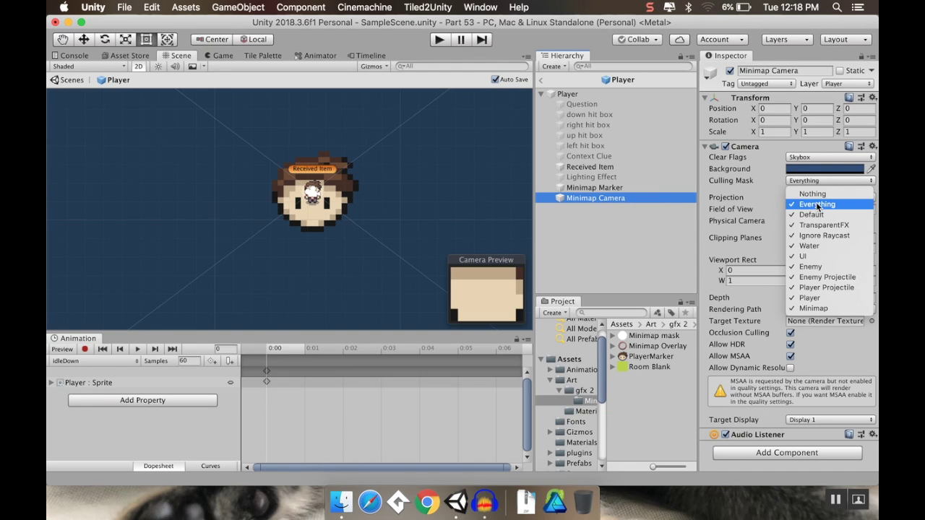
click(819, 199)
click(819, 182)
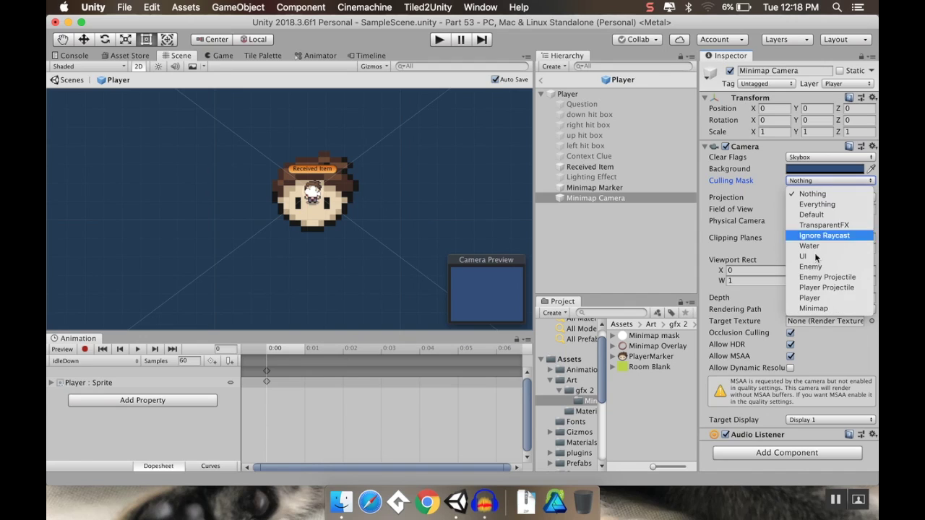
click(814, 309)
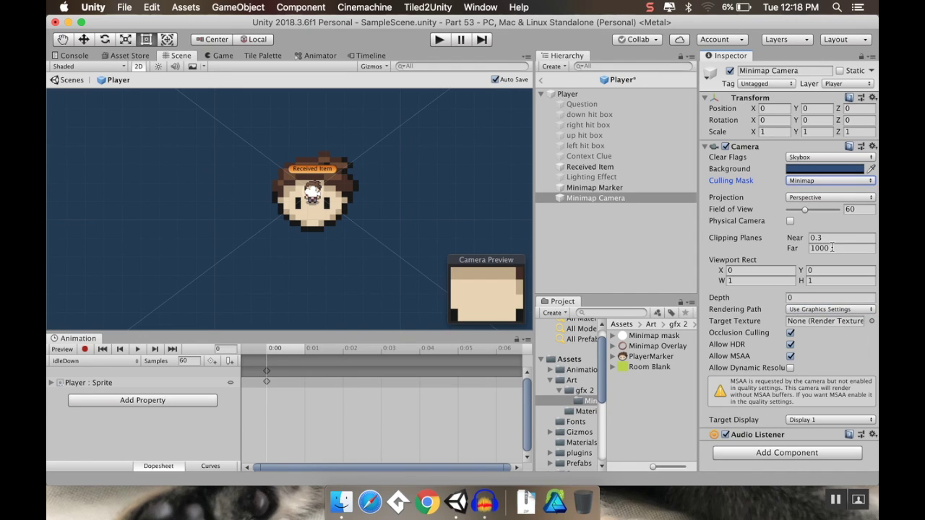
click(808, 198)
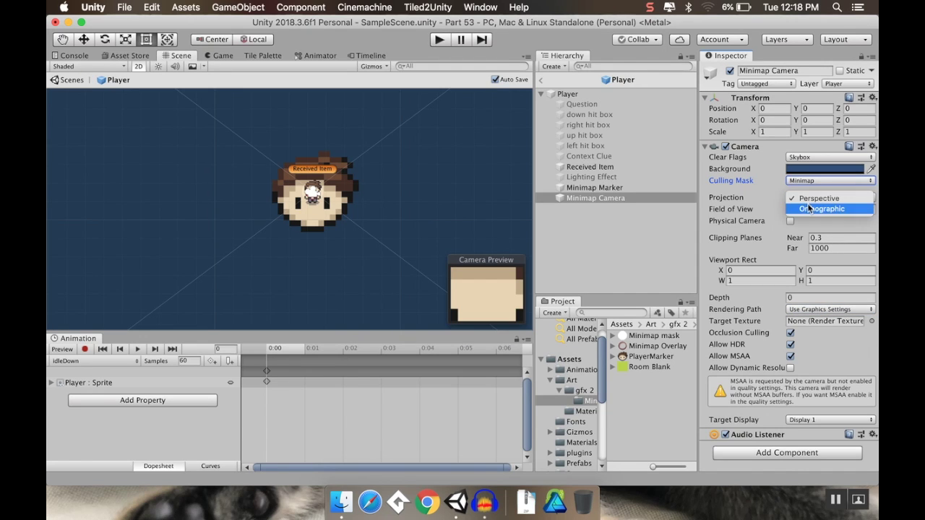
click(809, 209)
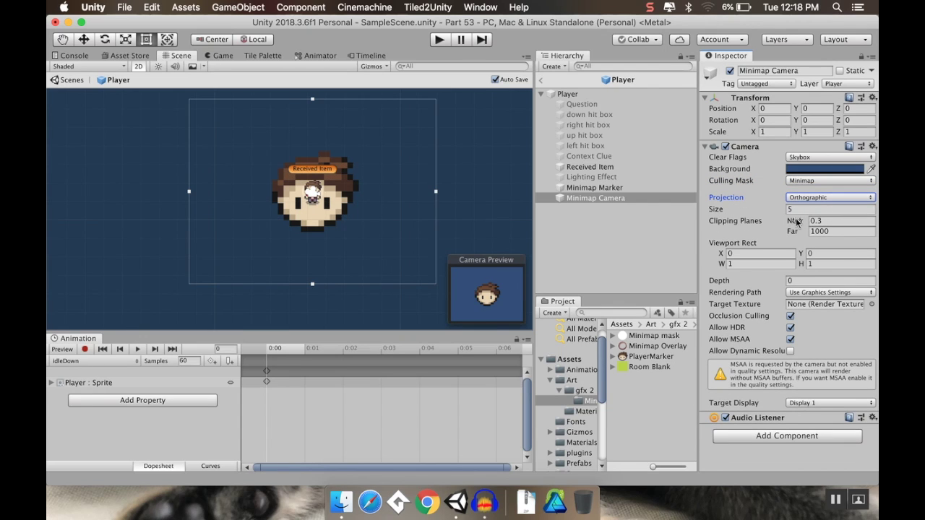
drag(727, 209, 875, 204)
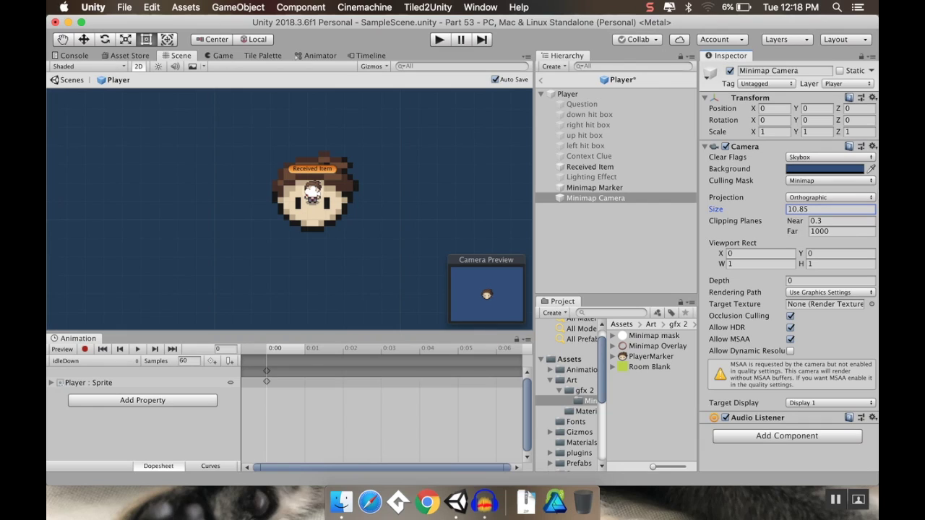
click(823, 209)
text(15)
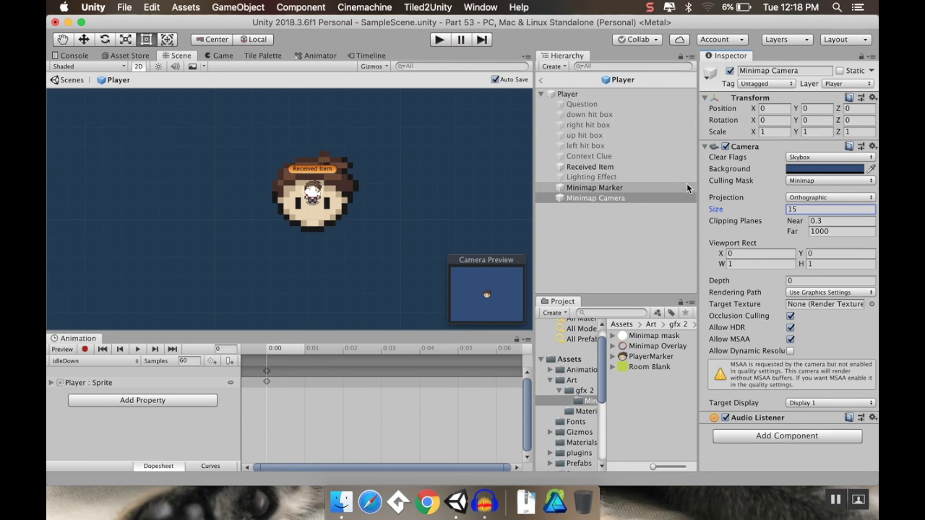
click(570, 94)
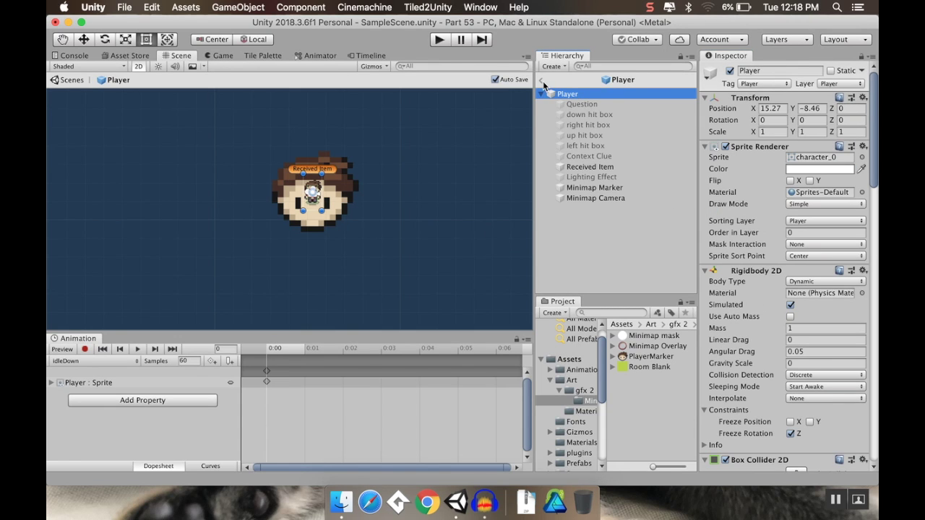
click(542, 81)
scroll(336, 192, down, 3)
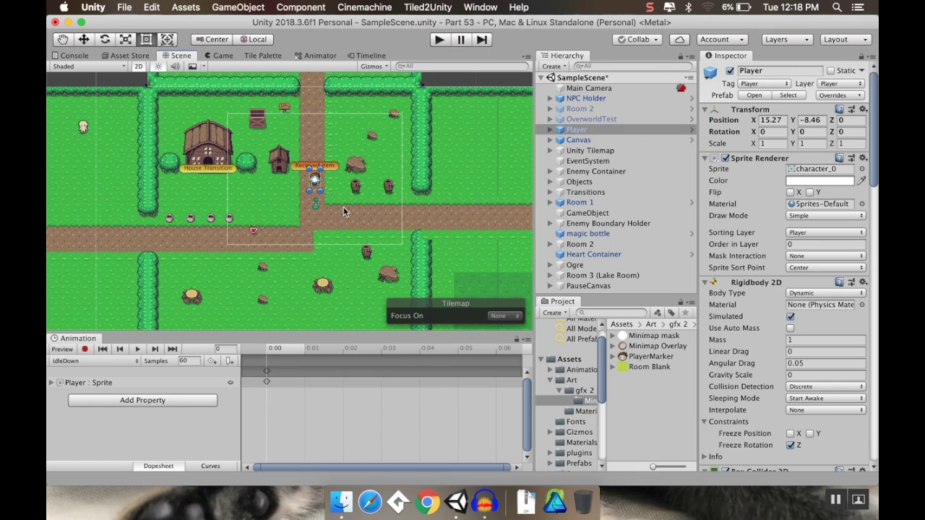
middle_drag(343, 207, 340, 179)
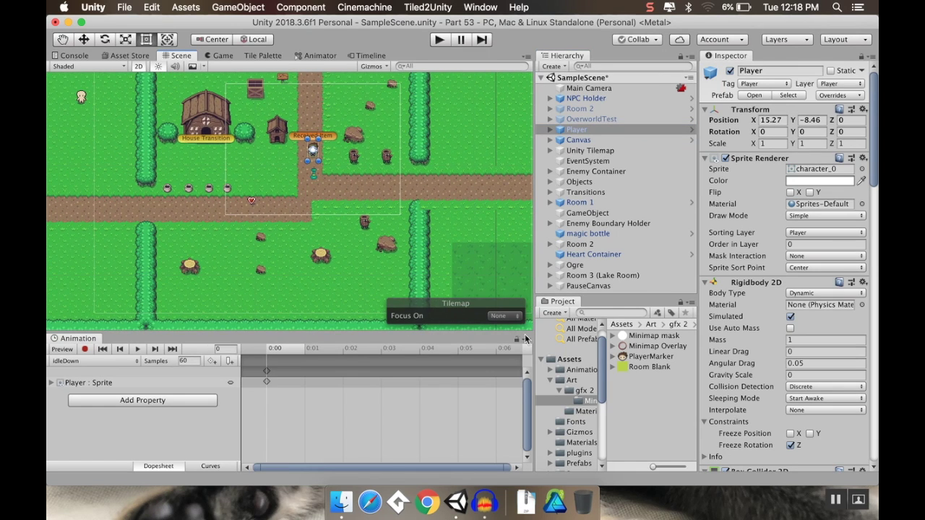
click(562, 391)
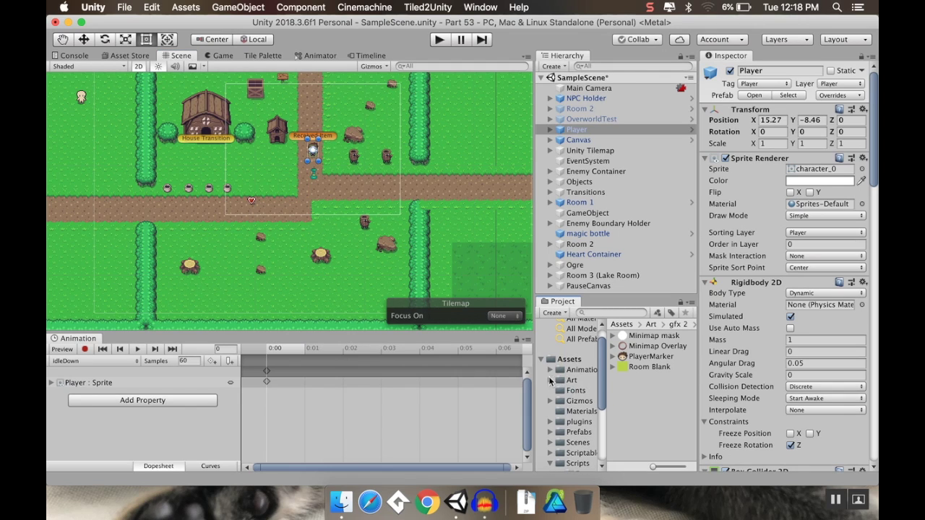
click(549, 380)
click(567, 130)
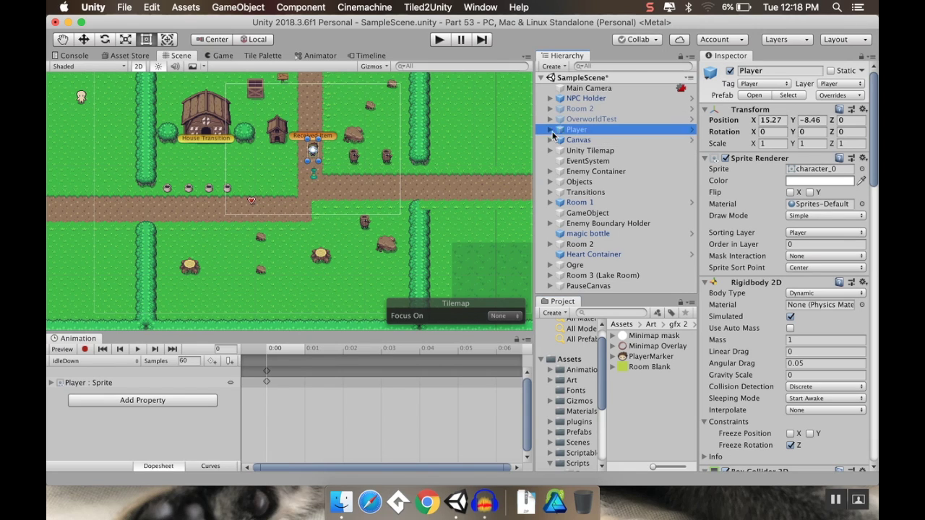
click(753, 95)
click(591, 197)
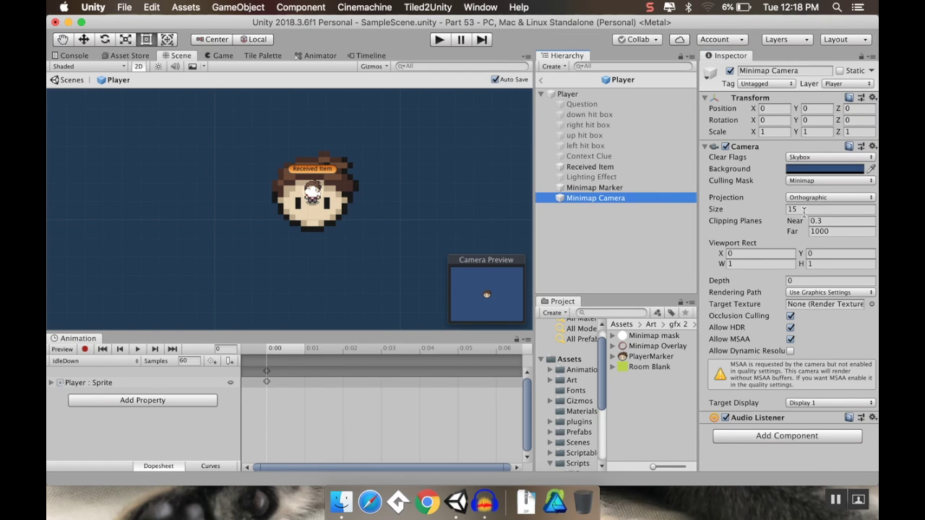
click(801, 293)
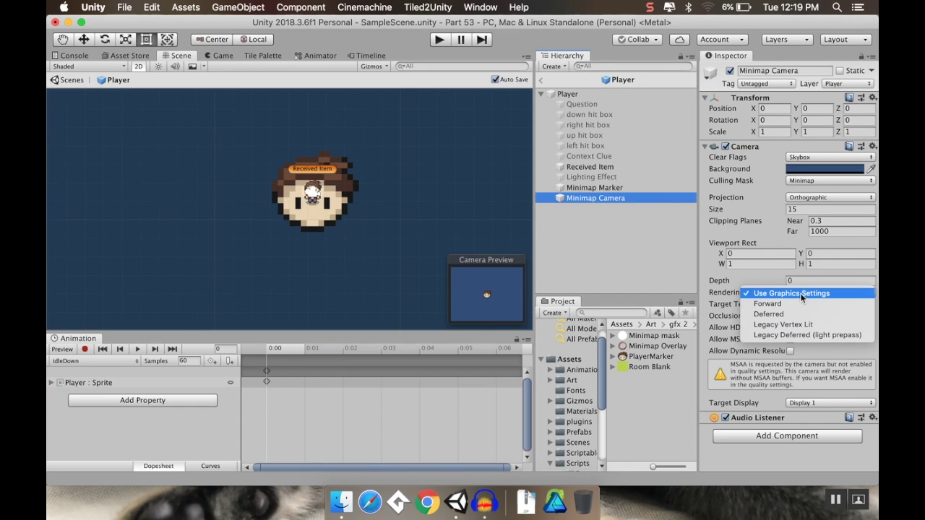
click(800, 293)
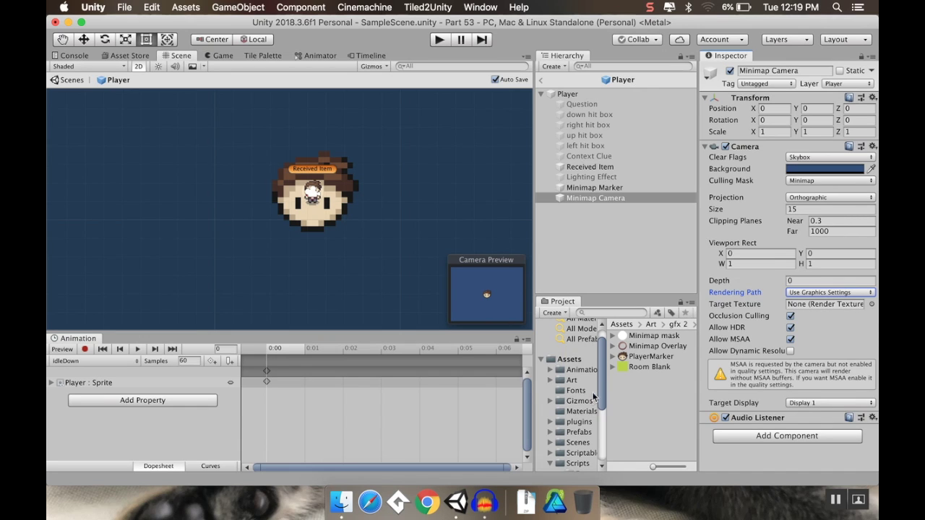
right_click(631, 388)
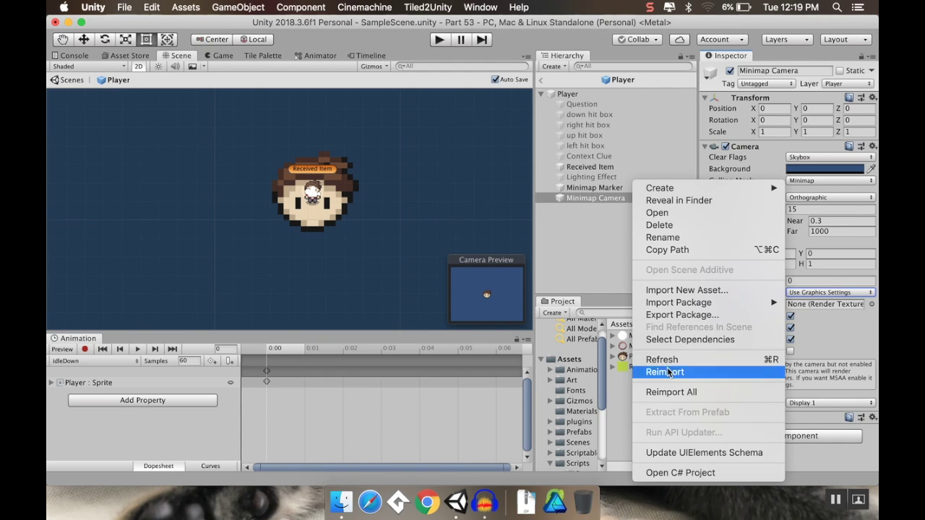
Step: Create a new render texture asset named 'Minimap Texture'
mouse_move(740, 190)
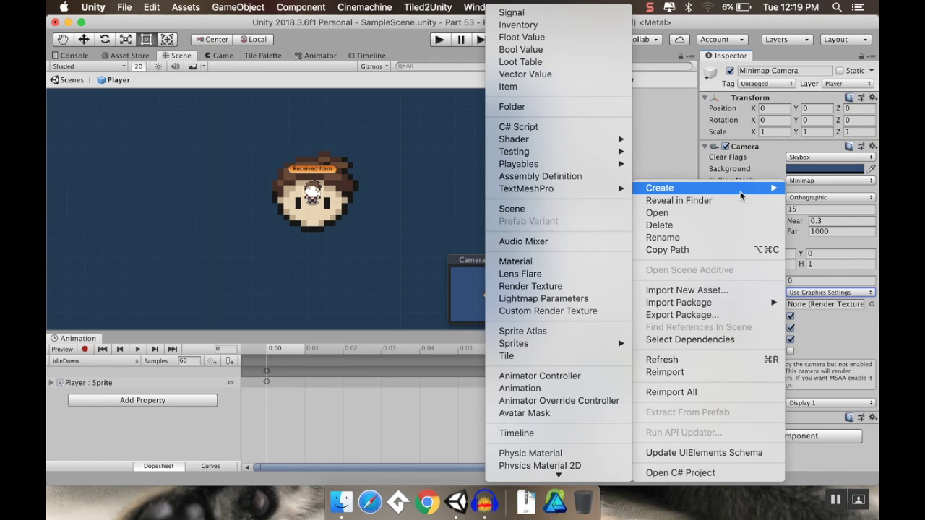
click(599, 287)
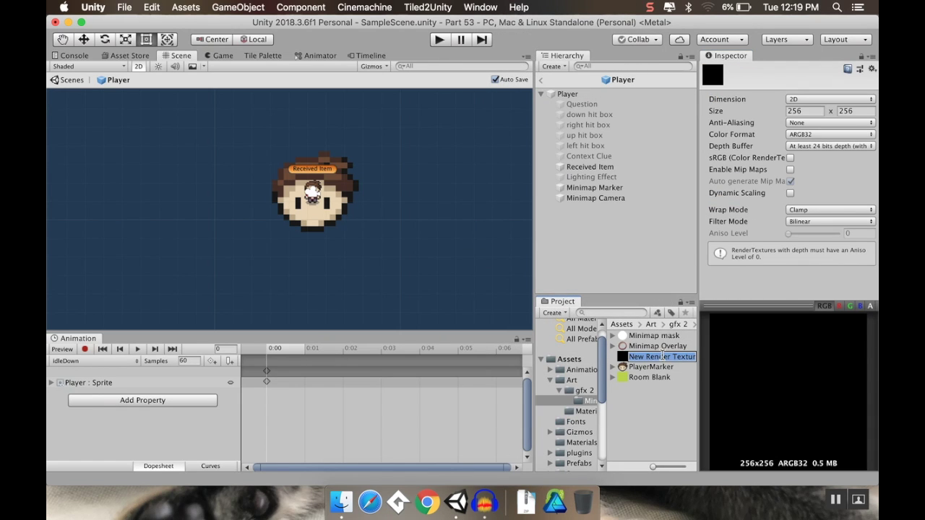
text(Minimap Texture)
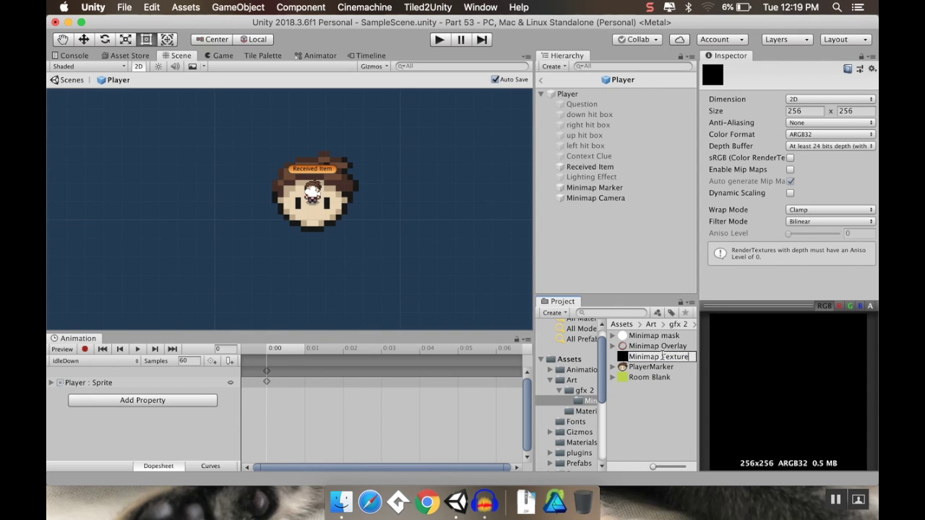
key(Return)
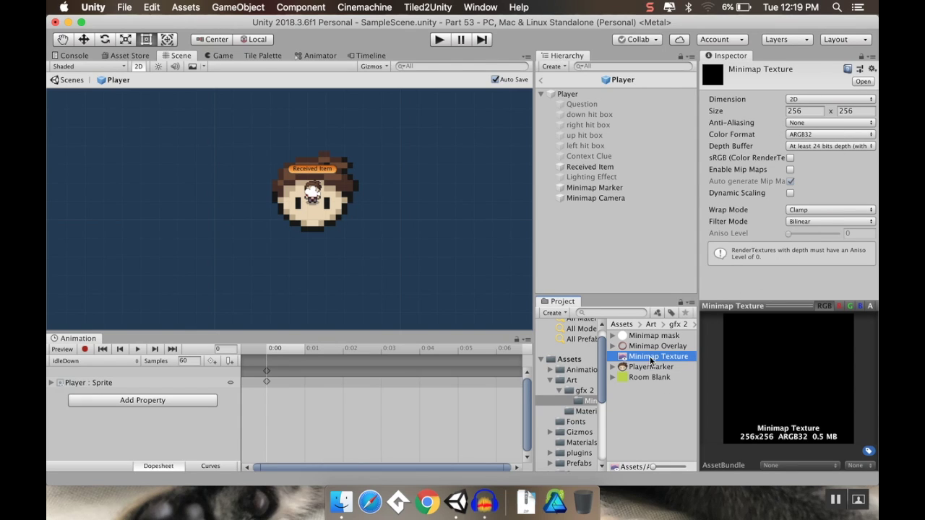
Step: Assign Minimap Texture as the Minimap Camera's Target Texture
click(596, 198)
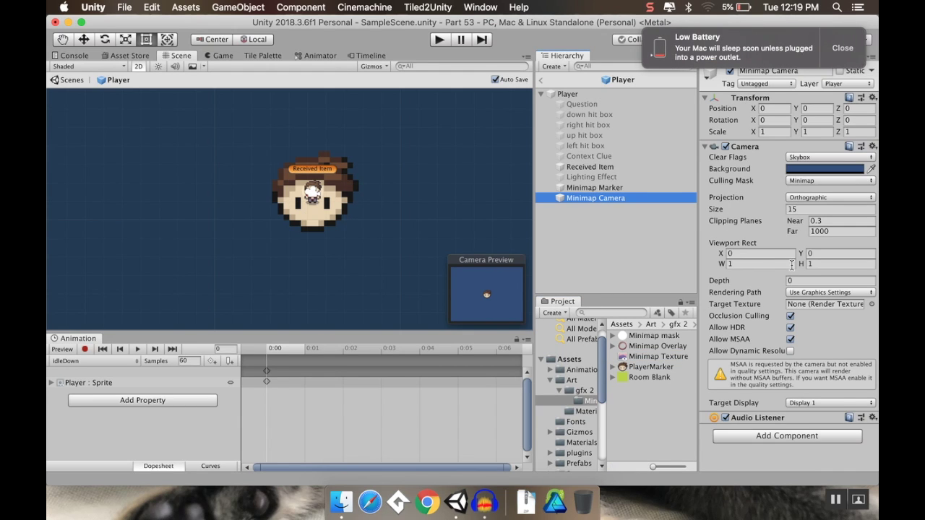
click(842, 48)
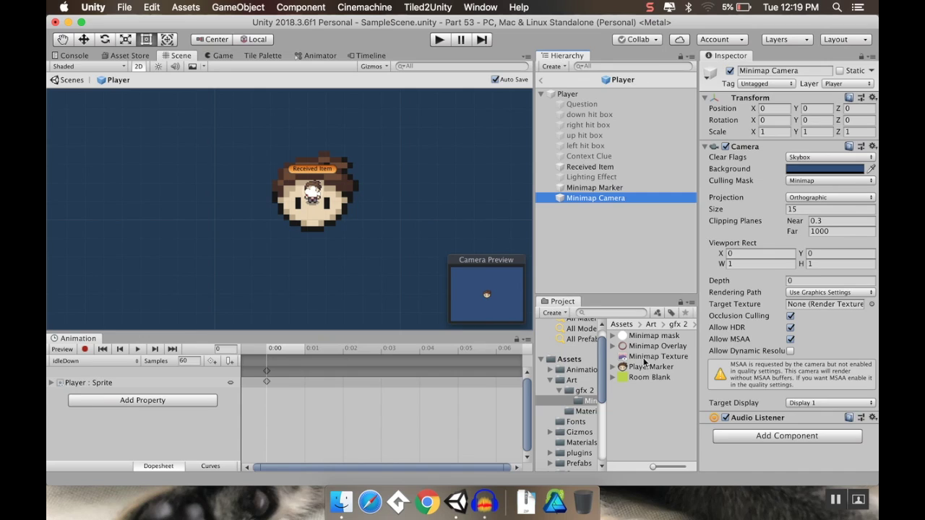
drag(644, 359, 787, 309)
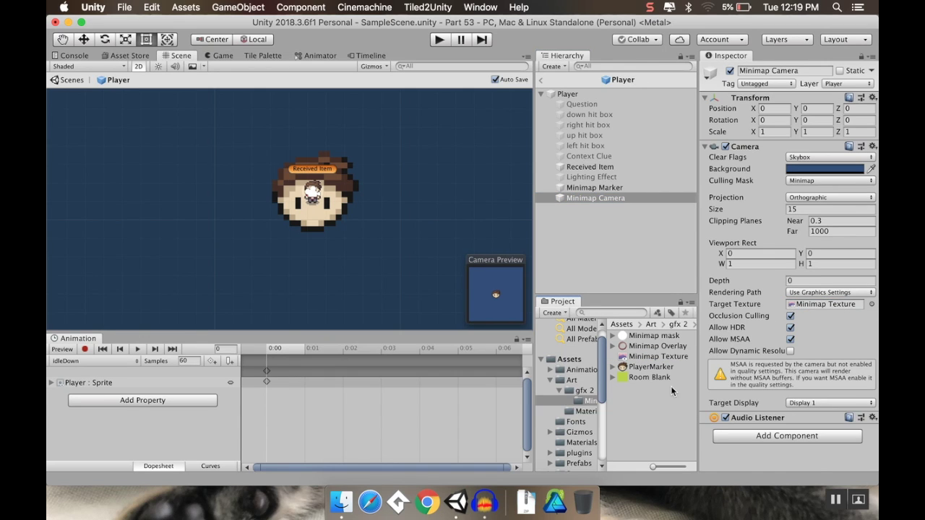
click(657, 358)
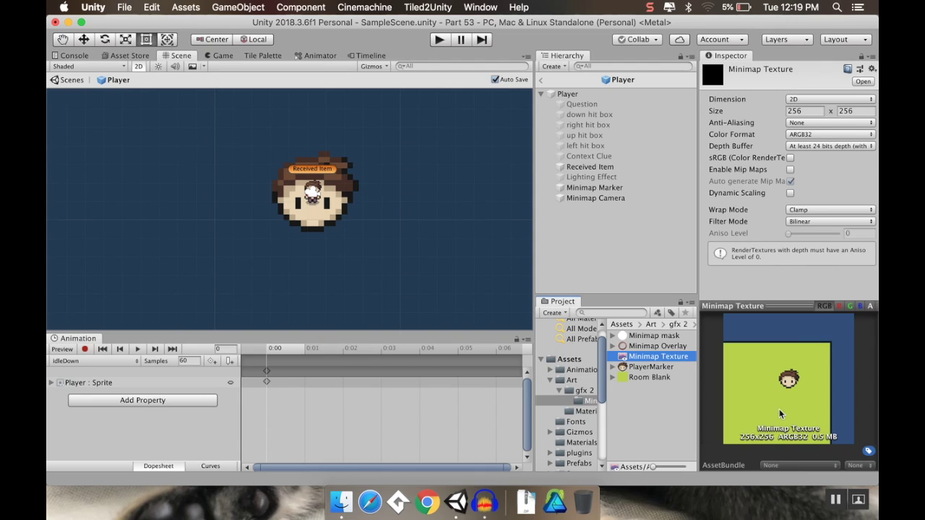
Step: Return to SampleScene and add a Raw Image under the Canvas
click(223, 57)
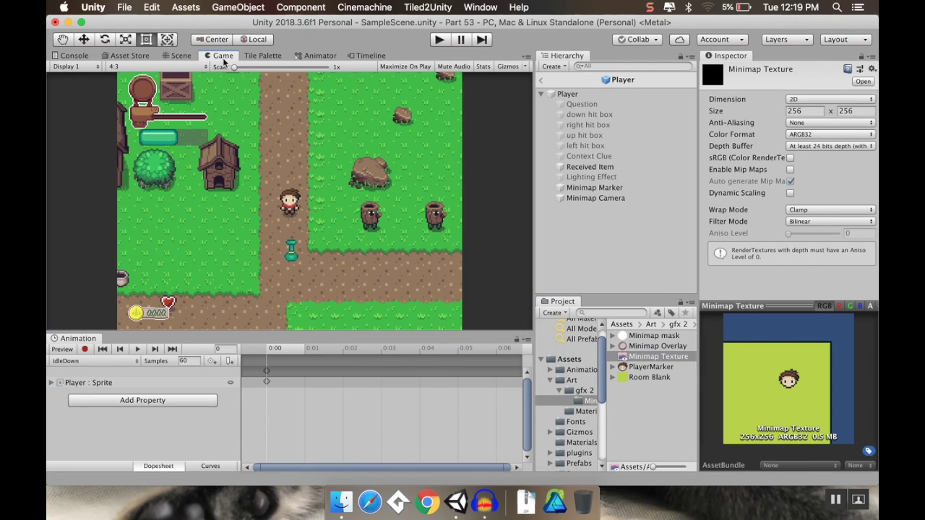
click(177, 58)
scroll(262, 128, down, 2)
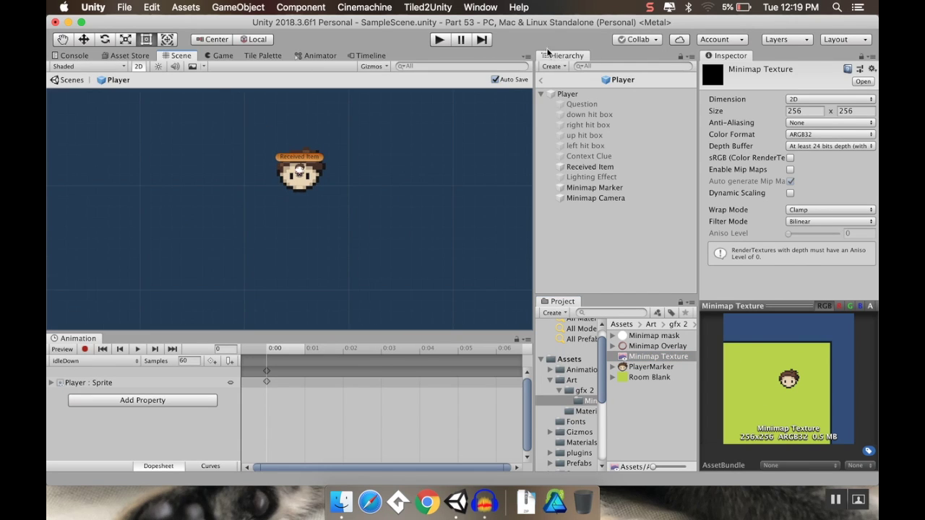
click(541, 79)
scroll(346, 177, down, 6)
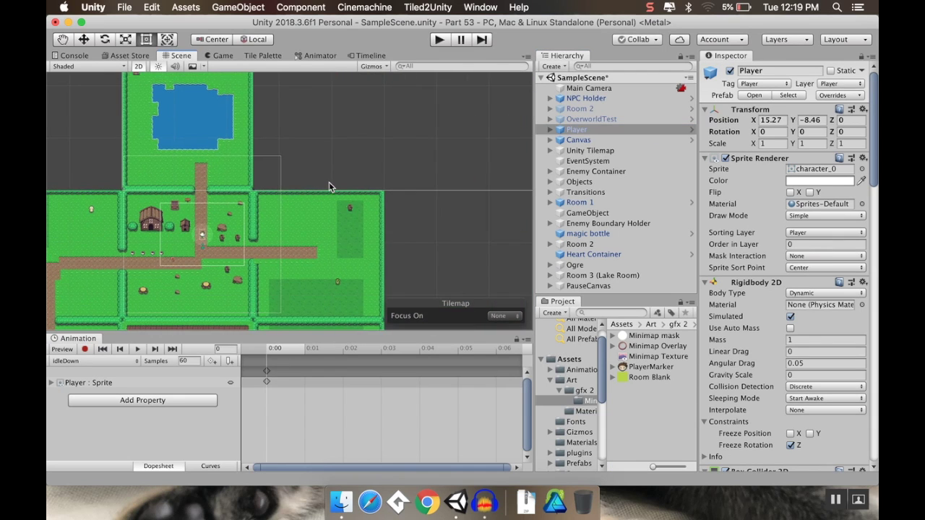
middle_drag(339, 171, 349, 183)
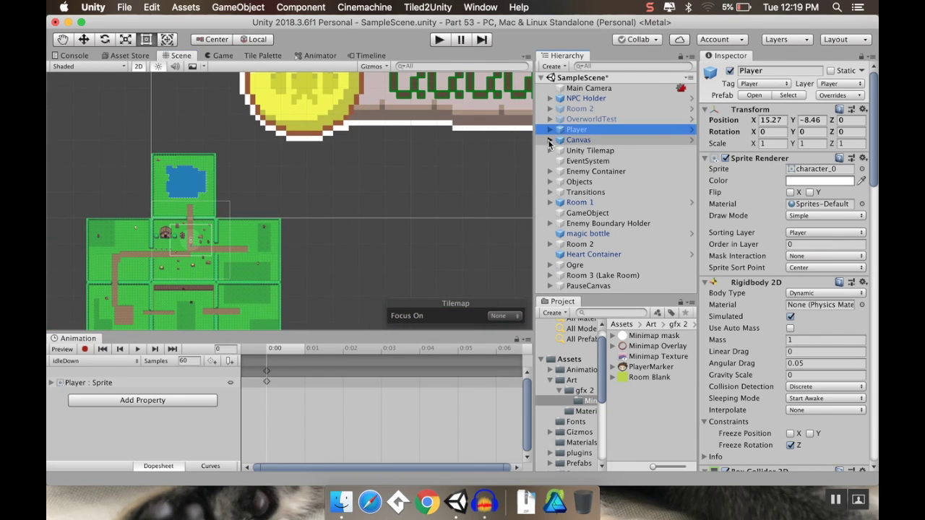
click(551, 139)
click(561, 141)
right_click(575, 144)
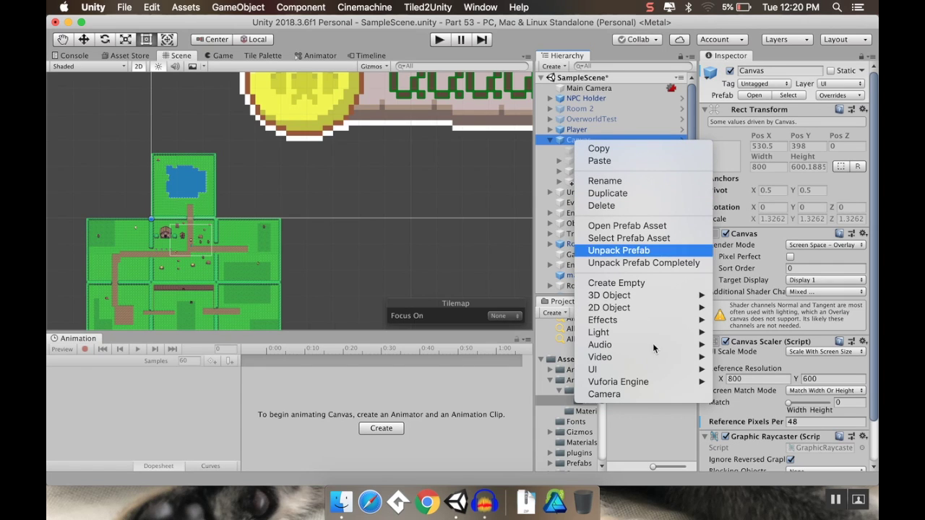
mouse_move(687, 370)
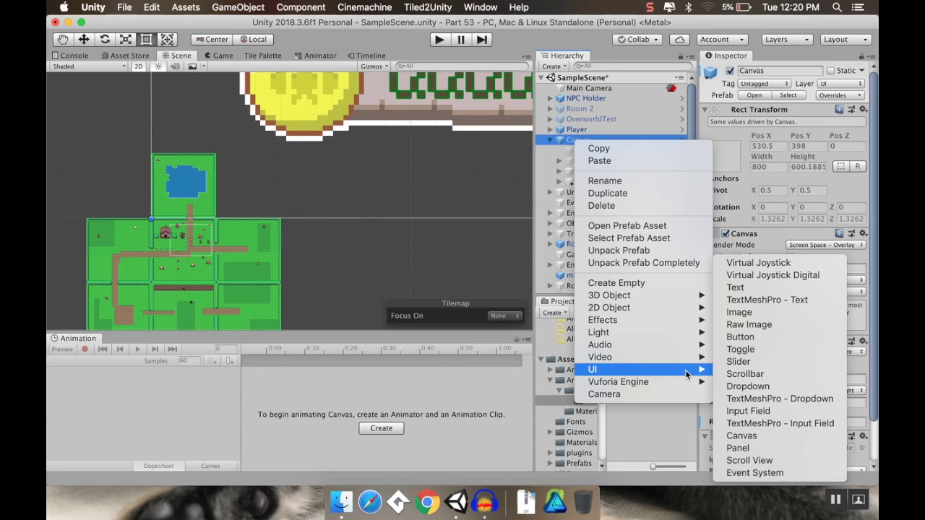
click(744, 325)
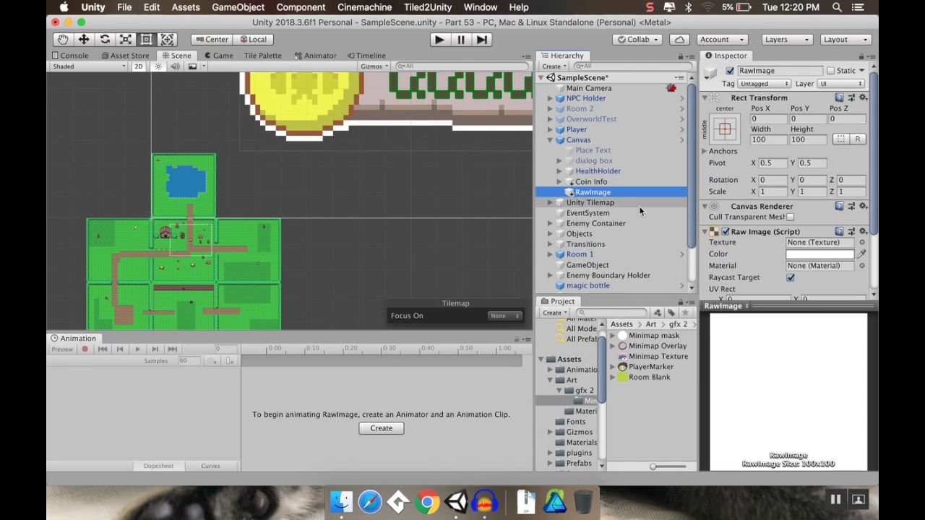
Step: Set Minimap Texture as the RawImage's texture
double_click(621, 193)
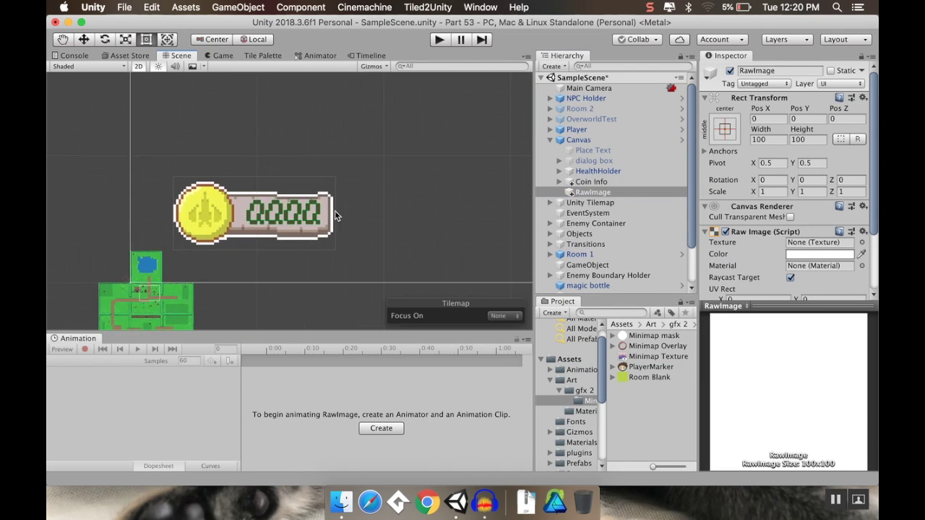
scroll(335, 216, down, 3)
middle_drag(361, 185, 364, 163)
scroll(345, 186, down, 1)
key(t)
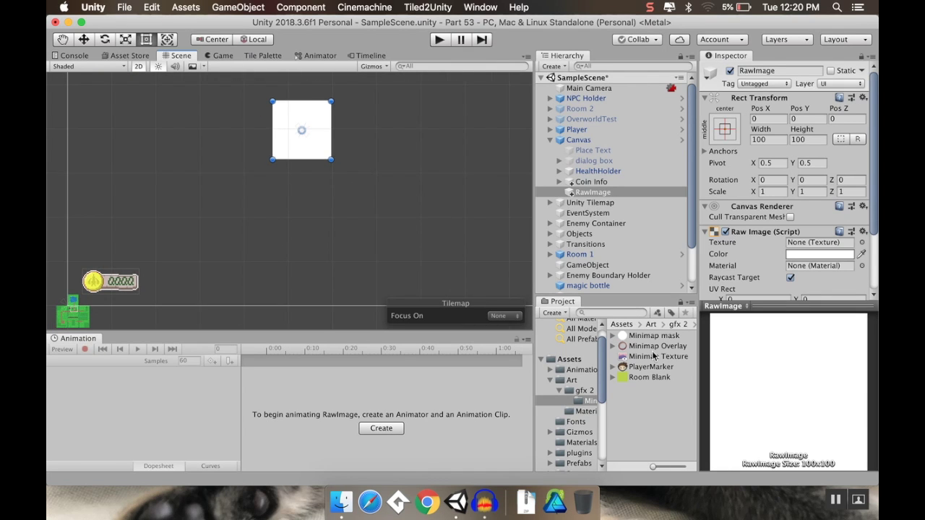
drag(654, 360, 801, 245)
middle_drag(429, 221, 378, 224)
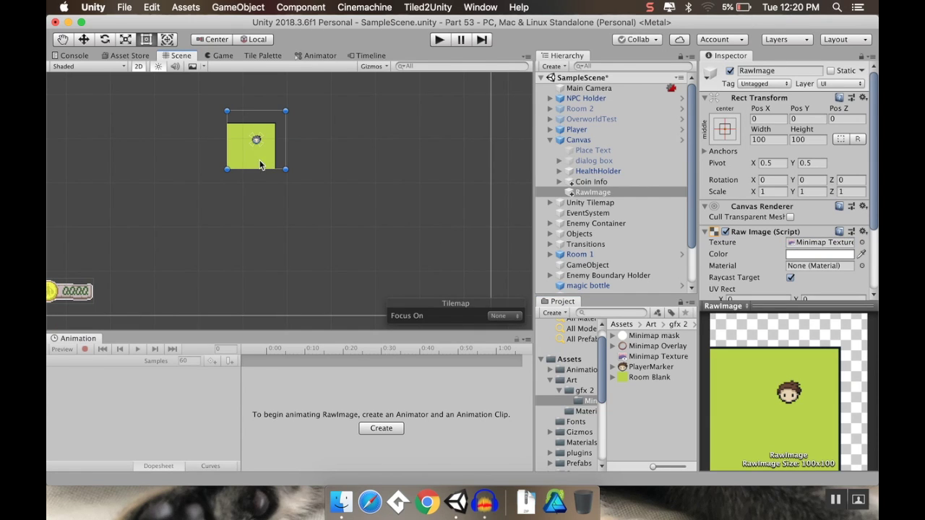
Step: Move the 100×100 minimap RawImage to the lower right, at 265, -188.79
drag(259, 163, 413, 273)
drag(311, 226, 312, 226)
middle_drag(212, 178, 166, 142)
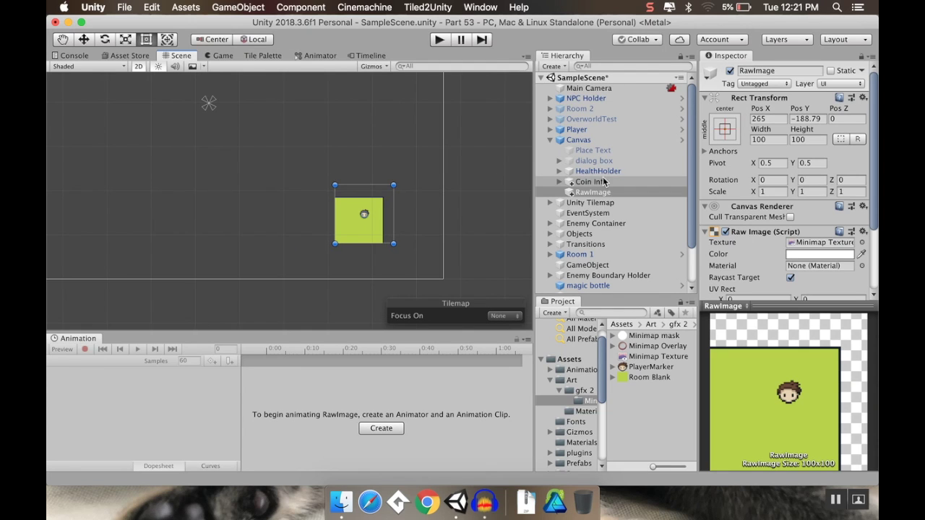
mouse_move(605, 178)
mouse_down()
mouse_move(606, 204)
mouse_move(638, 224)
mouse_move(641, 195)
mouse_move(608, 187)
mouse_move(591, 139)
mouse_up()
click(591, 139)
Step: Add a UI image under the Canvas named 'Overlay'
right_click(592, 140)
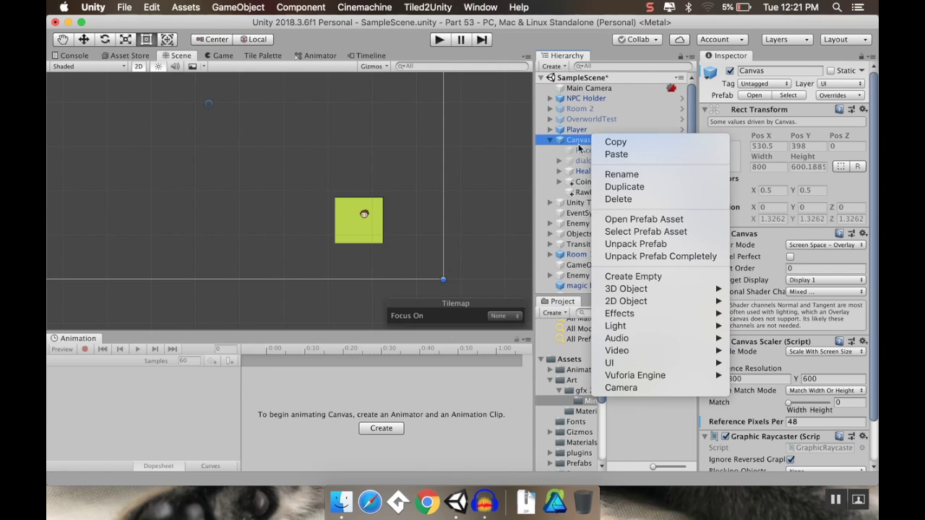
mouse_move(638, 354)
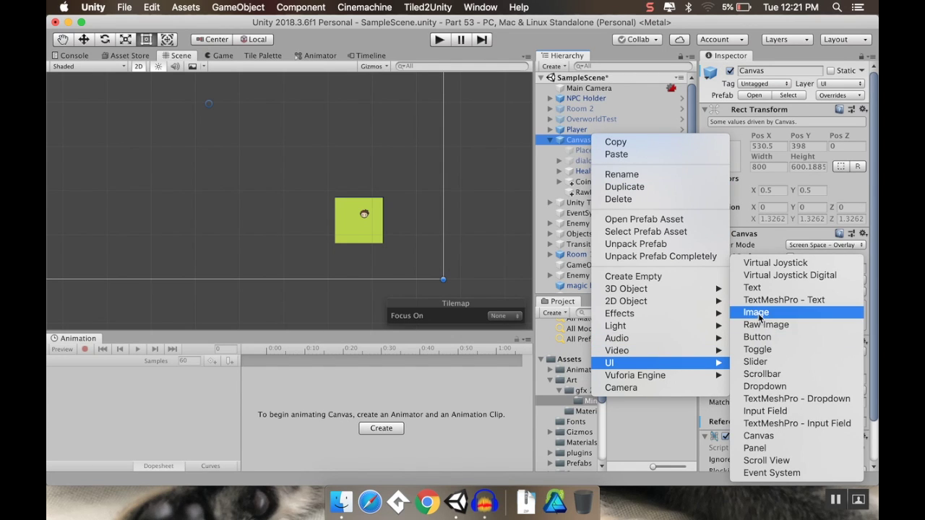
click(759, 314)
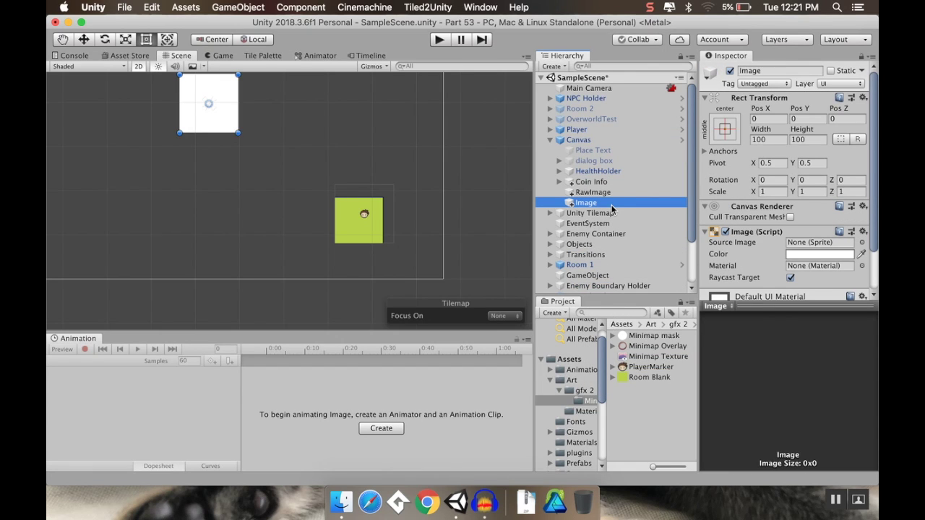
click(611, 205)
text(Overlay)
key(Return)
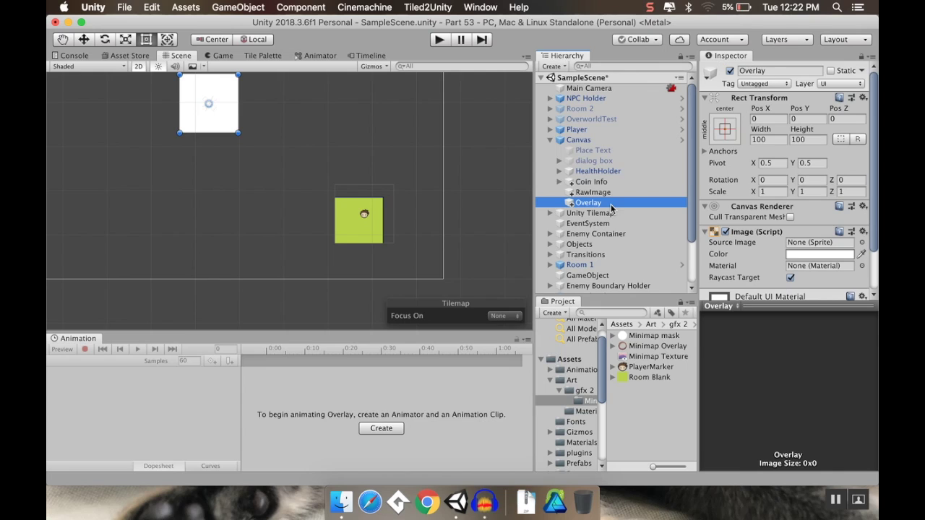
Step: Add a second UI image named 'Mask' and give it the Minimap mask sprite
click(579, 140)
right_click(608, 141)
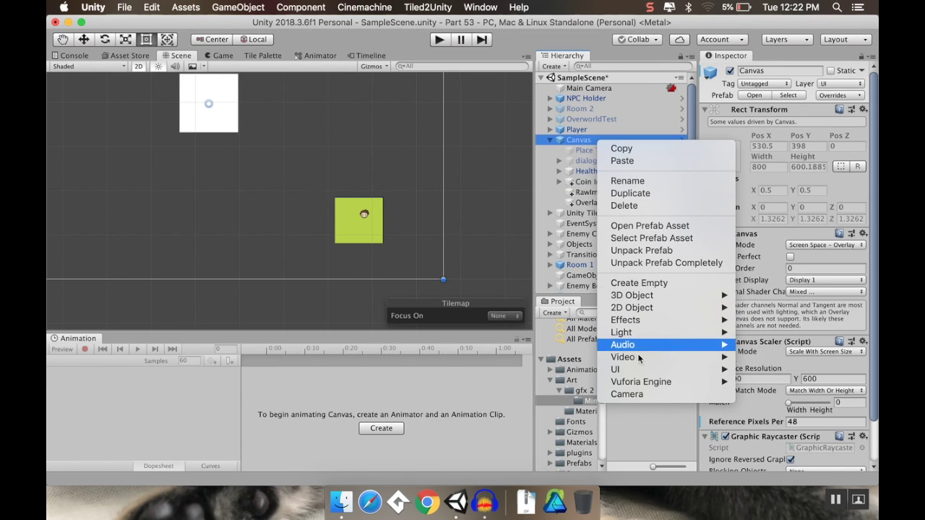
mouse_move(674, 369)
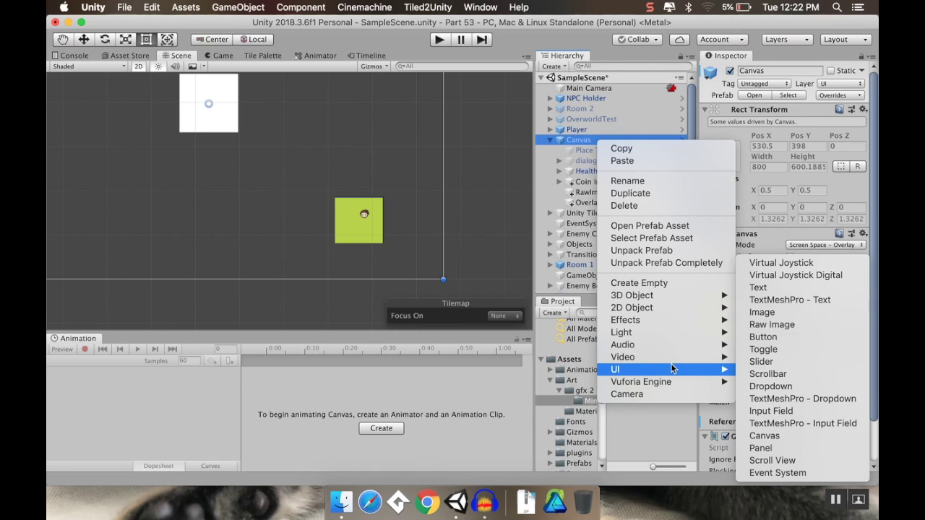
click(816, 313)
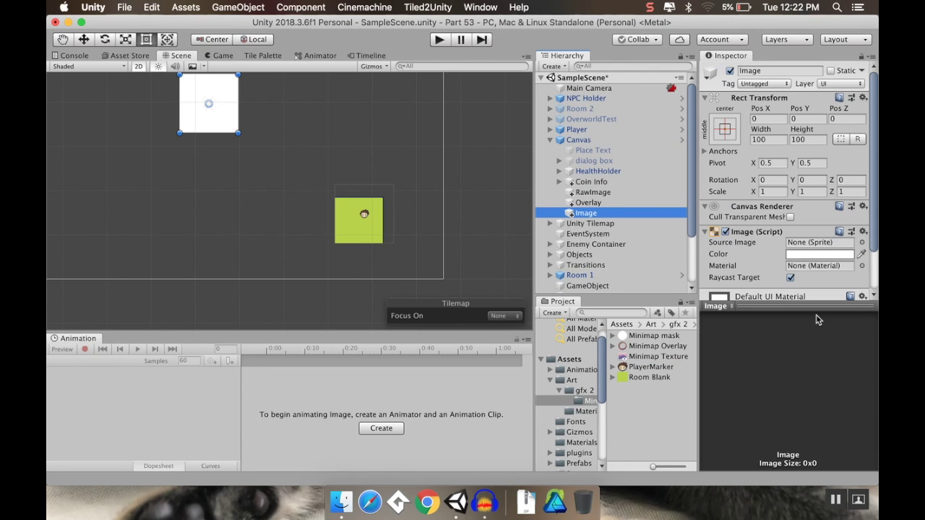
click(634, 213)
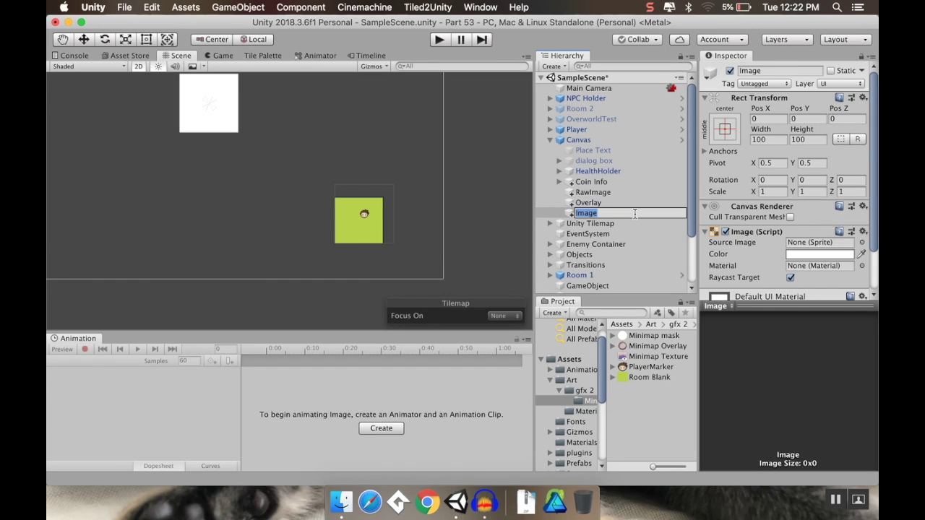
text(Mask)
key(Return)
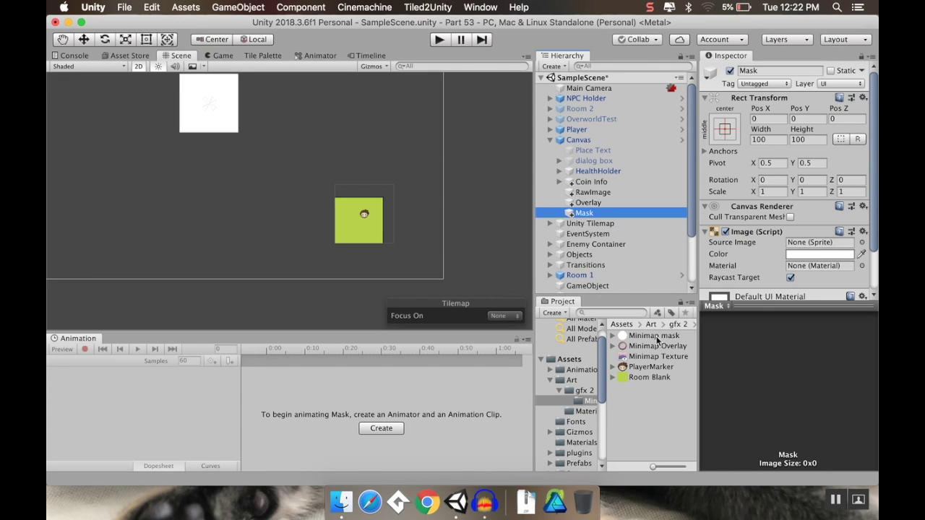
drag(658, 339, 822, 243)
Step: Give Overlay the Minimap Overlay ring sprite and place it below Mask in the hierarchy
click(623, 205)
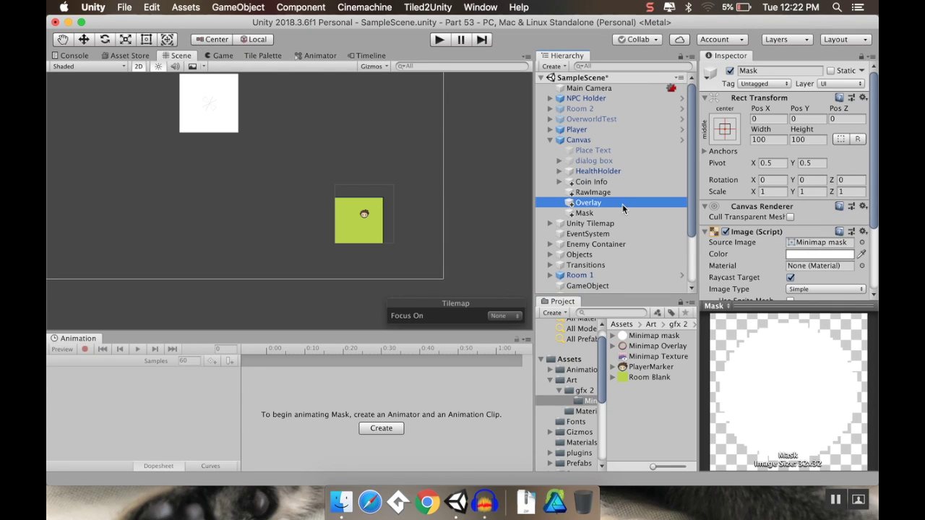
drag(649, 347, 824, 243)
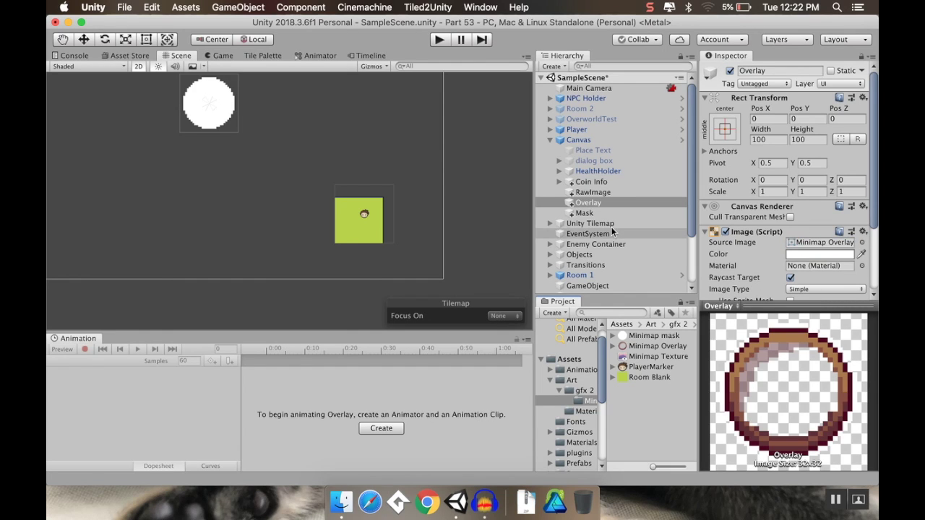
drag(593, 202, 575, 218)
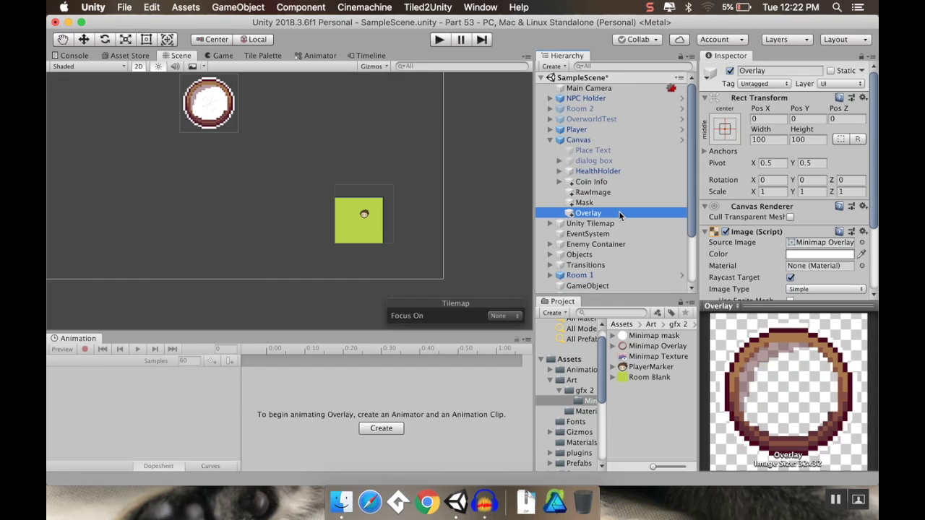
Step: Move the Mask circle onto the minimap RawImage at 265, -188.79
click(595, 204)
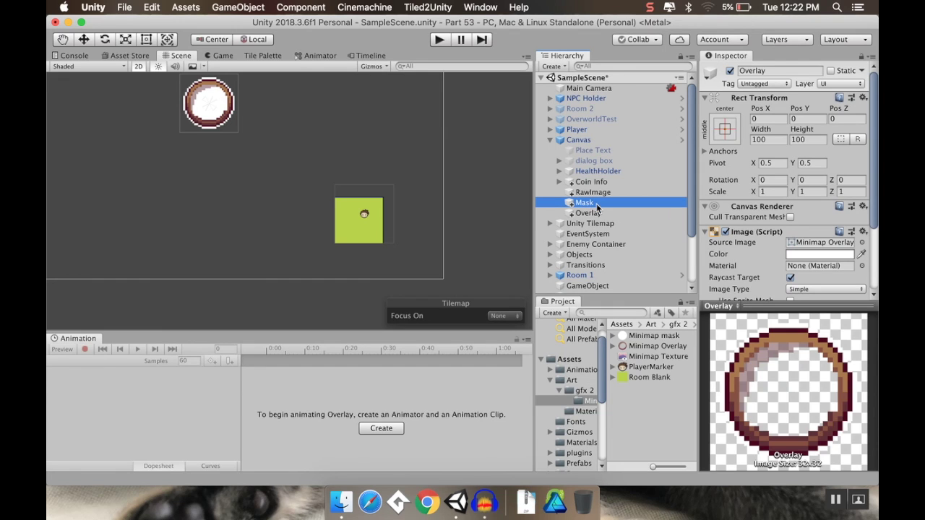
middle_drag(376, 173, 382, 192)
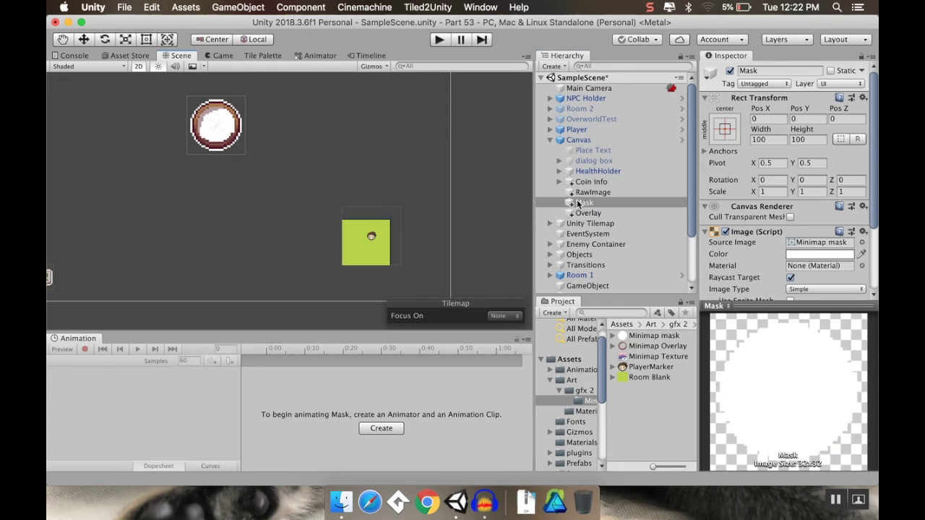
shift+click(594, 213)
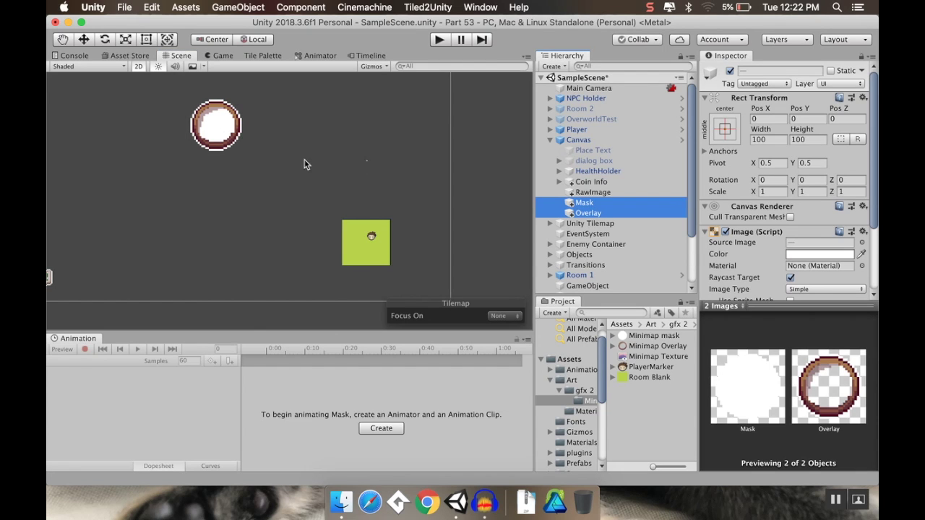
middle_click(250, 154)
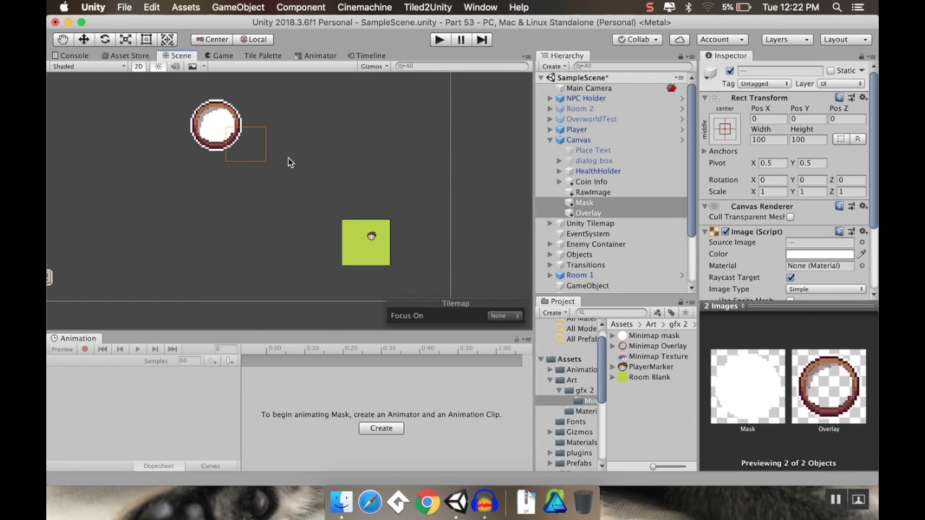
click(587, 211)
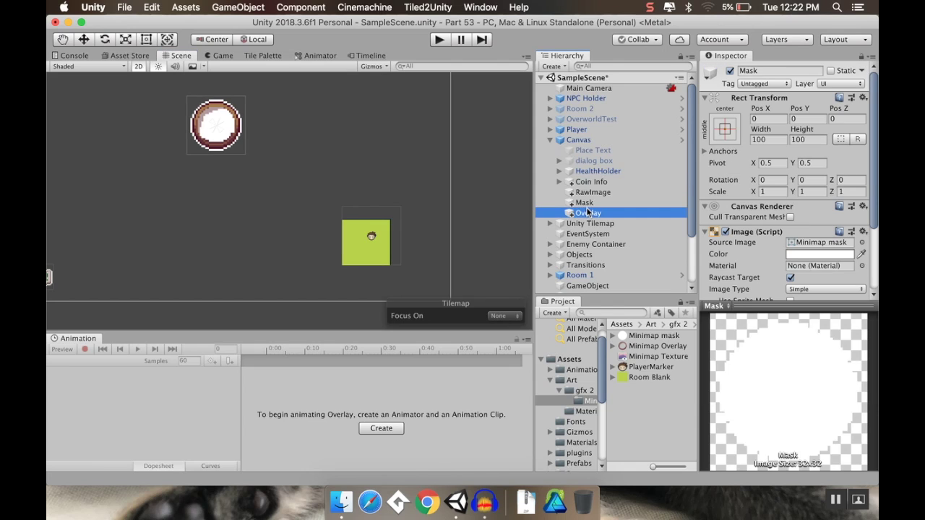
click(584, 203)
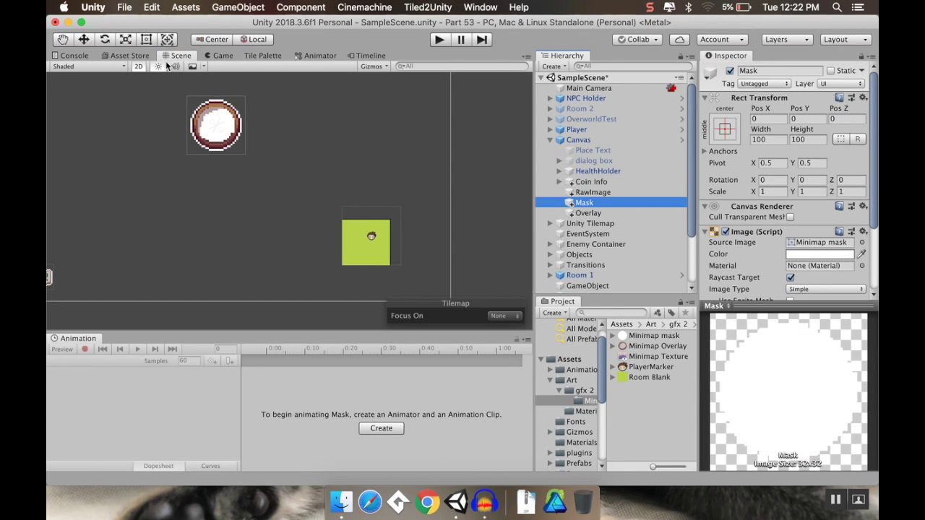
click(146, 39)
drag(218, 142, 272, 182)
drag(333, 231, 417, 279)
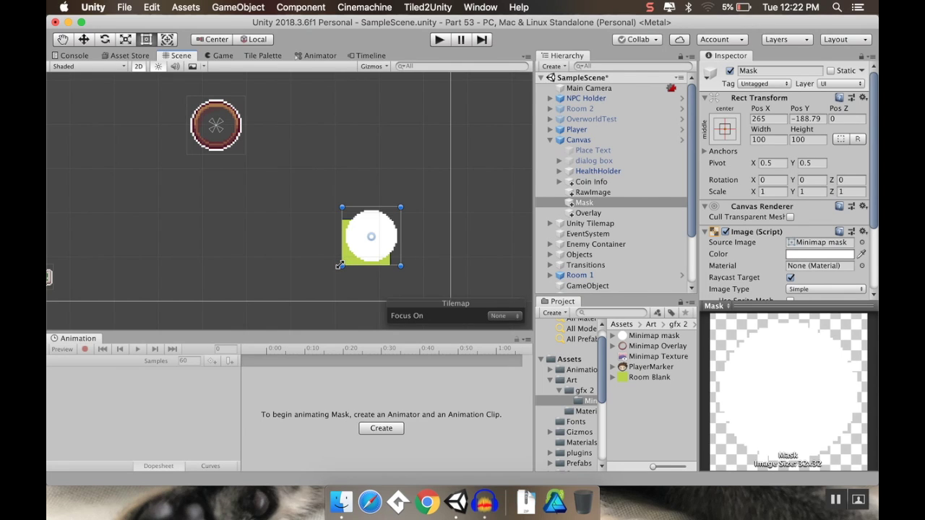
Step: Set the Mask's Rect Transform Width and Height to 140
drag(339, 265, 327, 285)
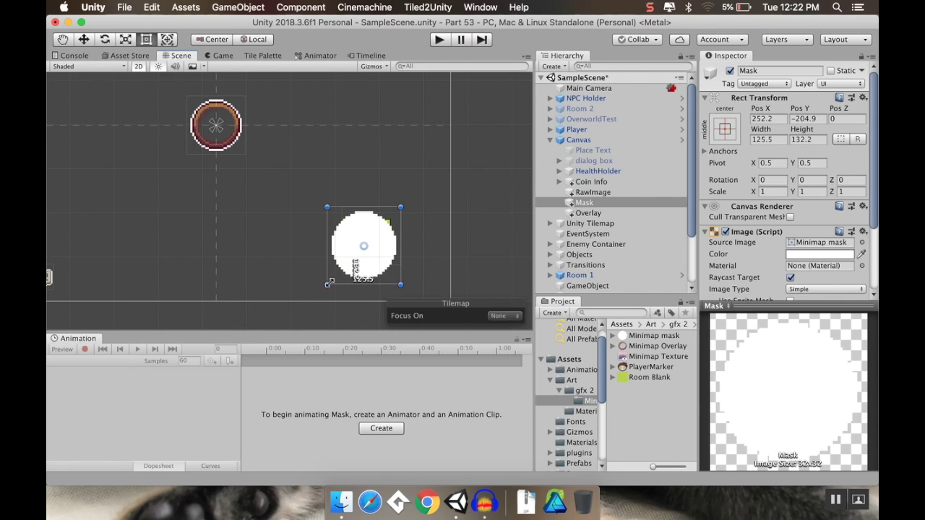
drag(399, 208, 408, 208)
click(772, 140)
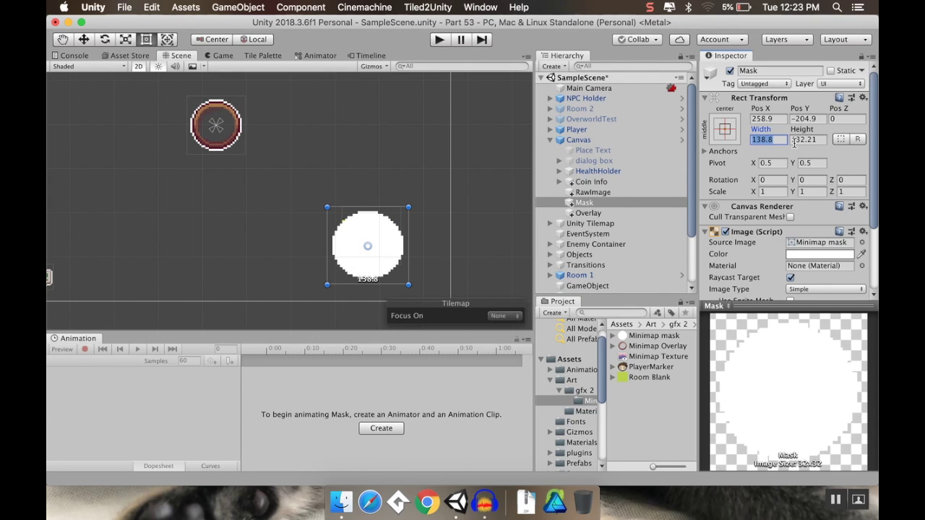
text(140)
key(Tab)
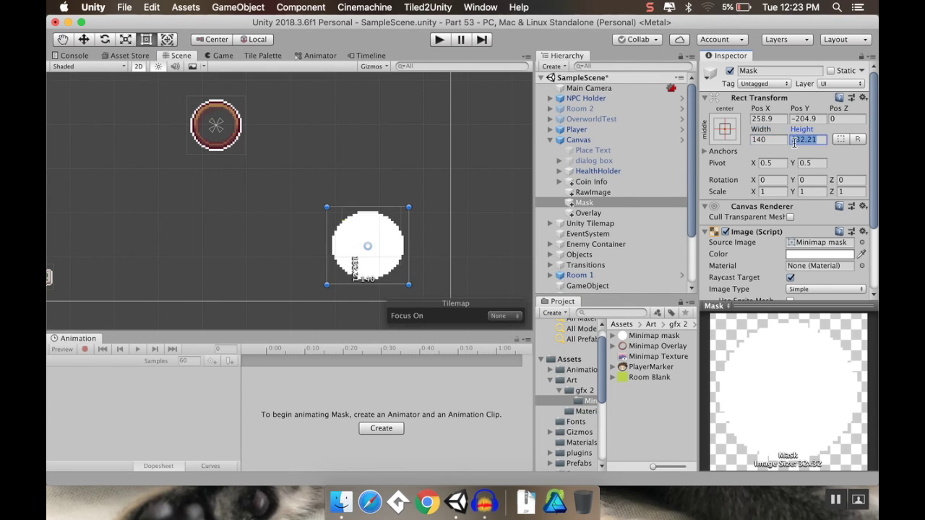
text(140)
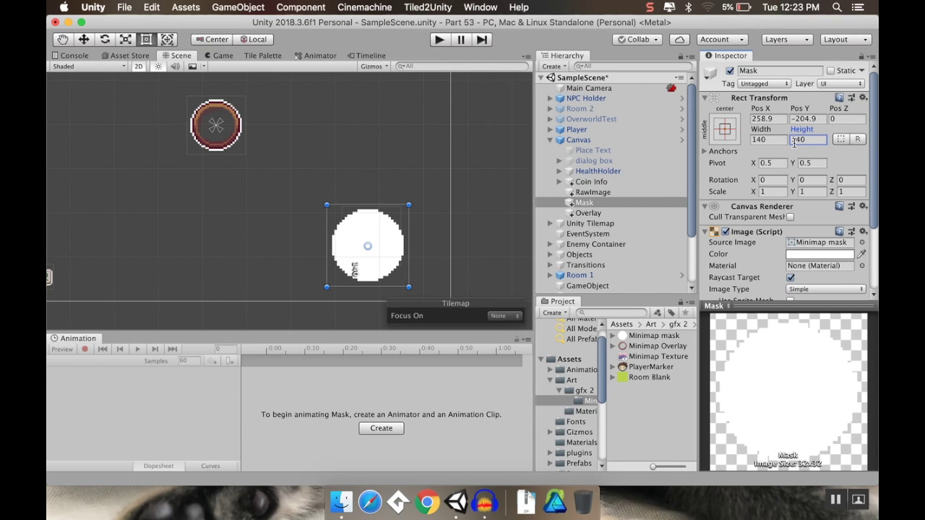
Step: Nest RawImage under Mask and add a Mask component to the Mask object
drag(606, 197, 602, 202)
click(587, 193)
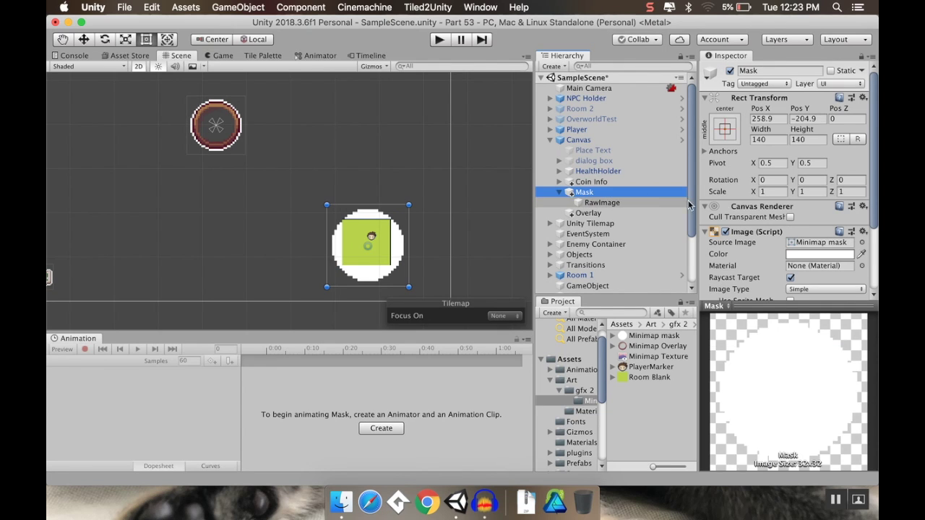
scroll(768, 218, down, 3)
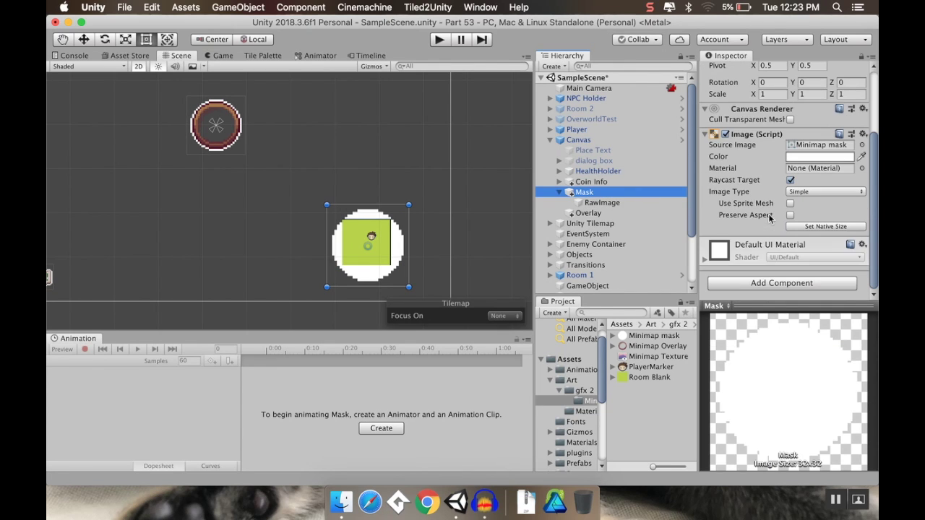
click(774, 284)
text(mask)
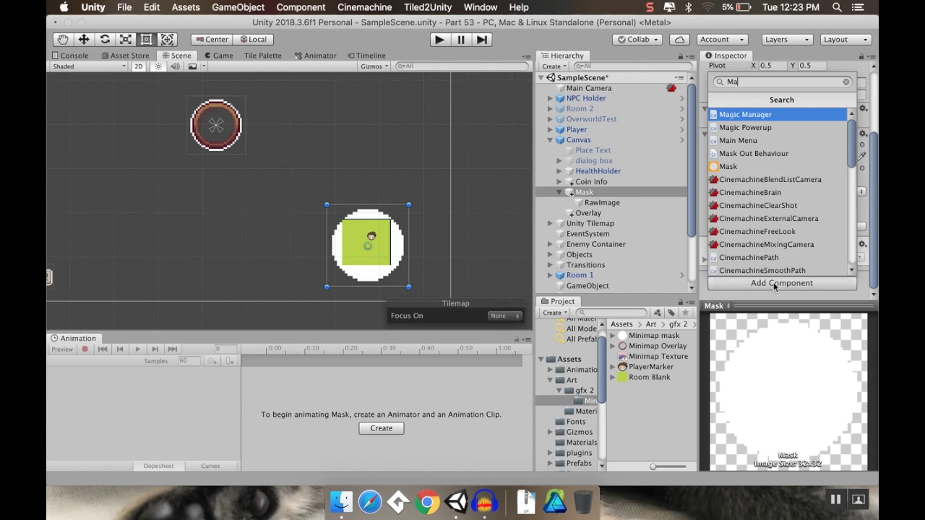
key(Down)
key(Return)
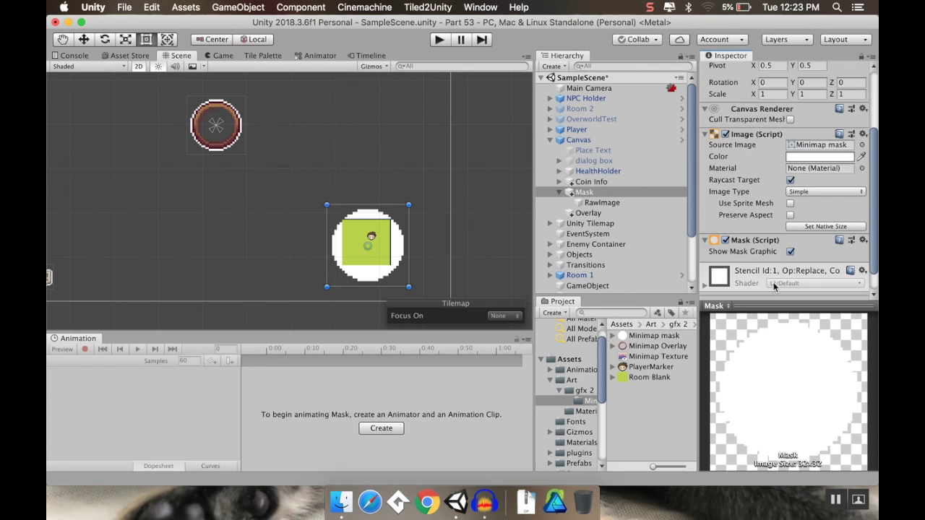
Step: Stretch the RawImage to 140×140 so it fills the circular mask
click(640, 203)
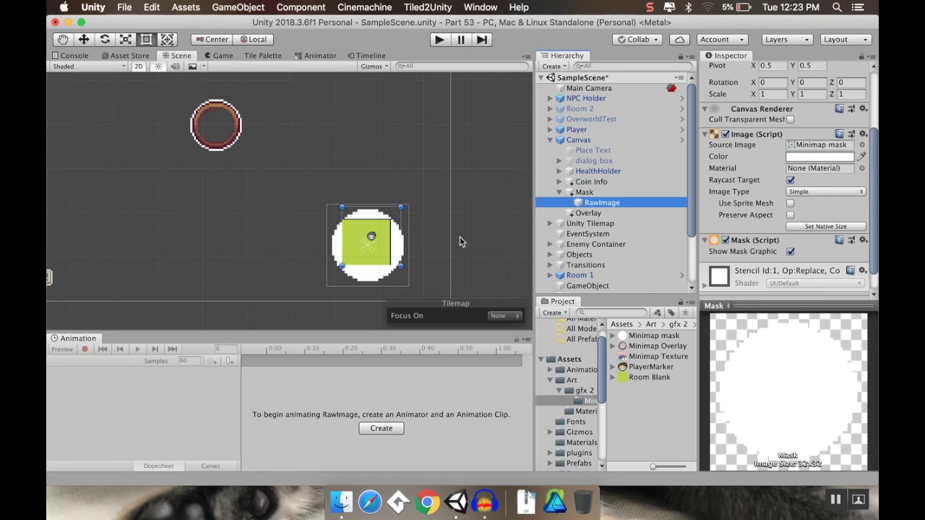
drag(342, 207, 329, 206)
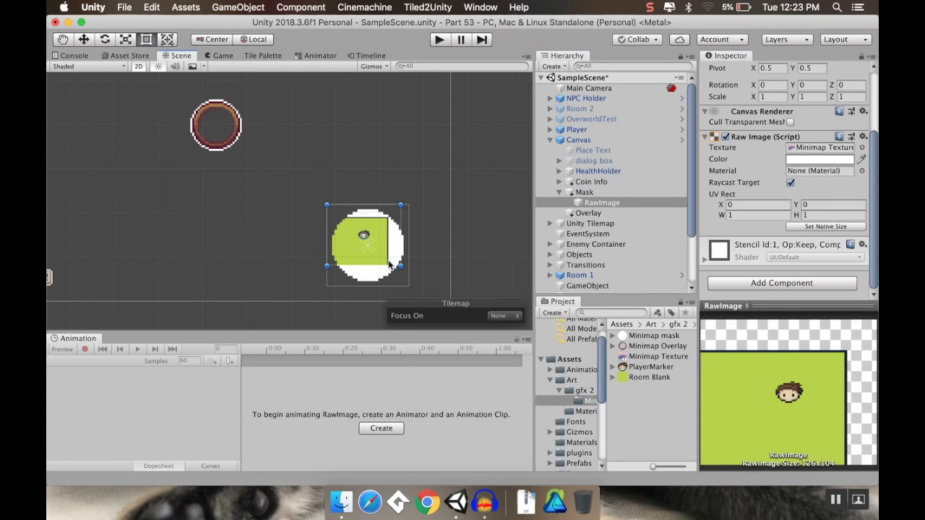
drag(400, 267, 409, 286)
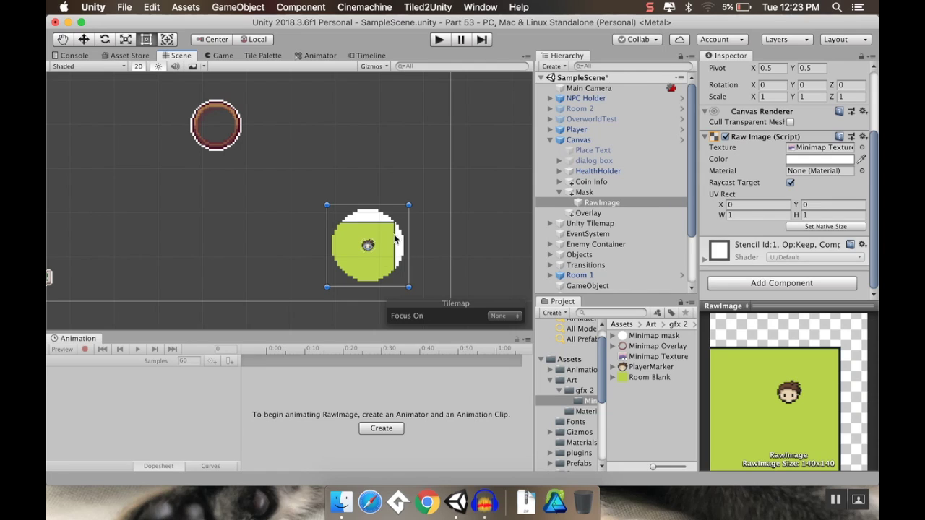
click(611, 212)
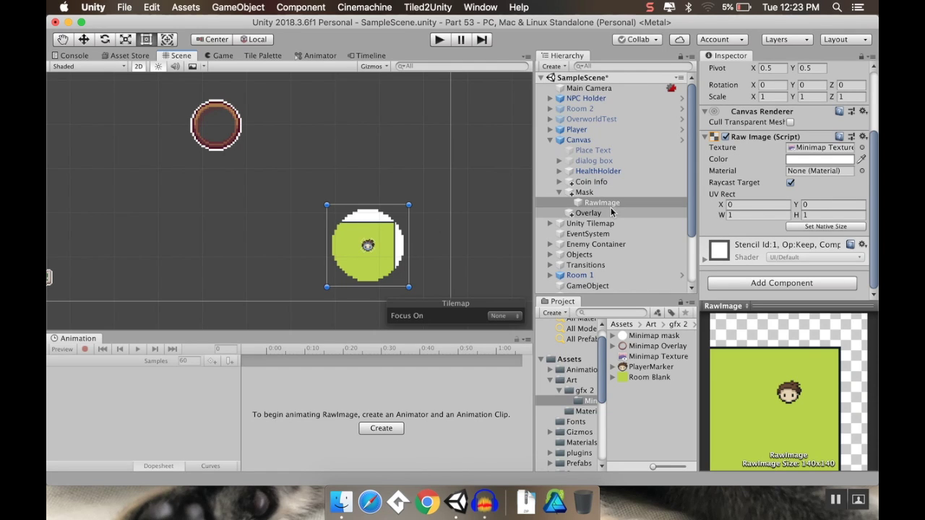
Step: Move the brown Overlay ring onto the minimap circle and enlarge it to frame it
drag(240, 144, 393, 264)
drag(337, 214, 326, 205)
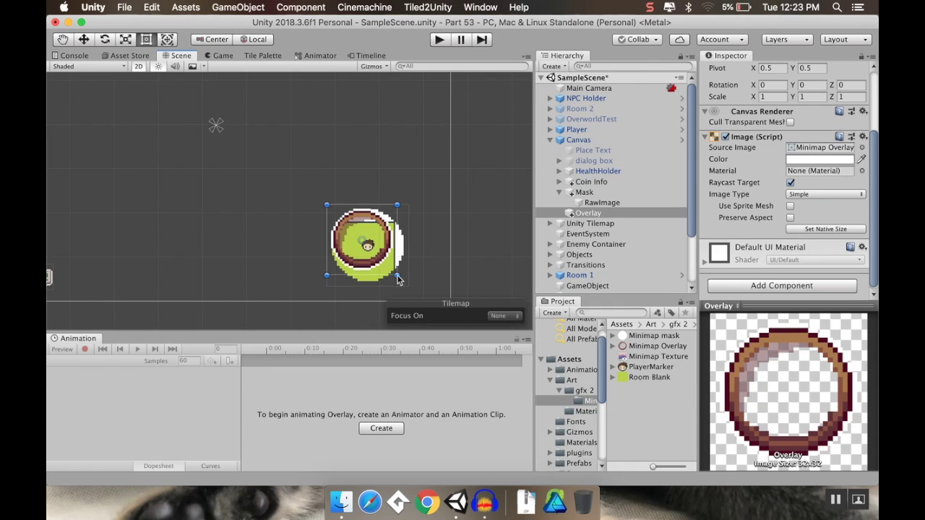
drag(396, 275, 410, 290)
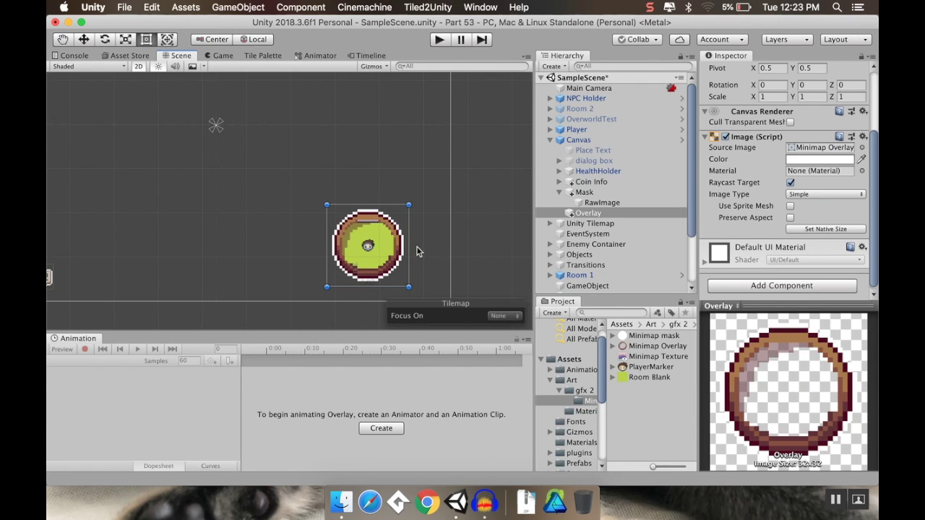
middle_drag(419, 252, 418, 243)
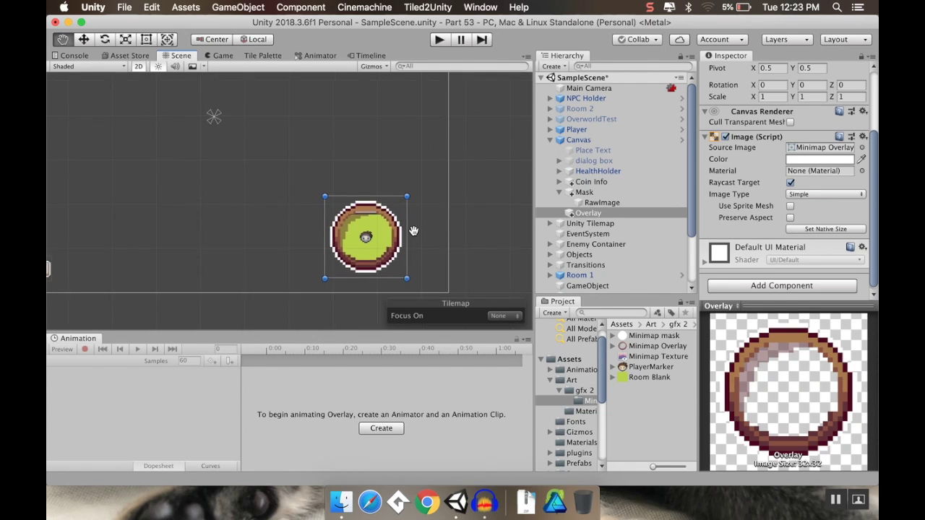
click(554, 129)
Step: Raise the Minimap Camera's Size from 15 to 23.9 to show a wider area
click(550, 129)
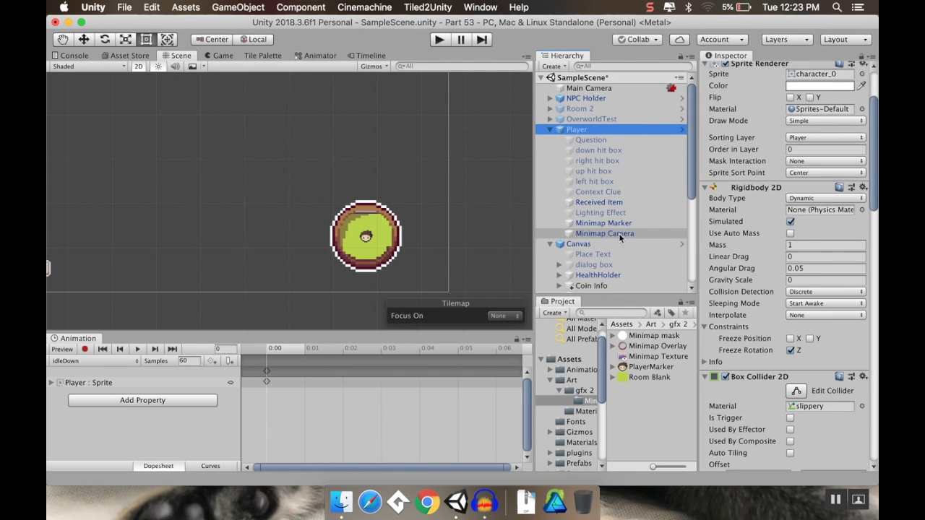
click(618, 235)
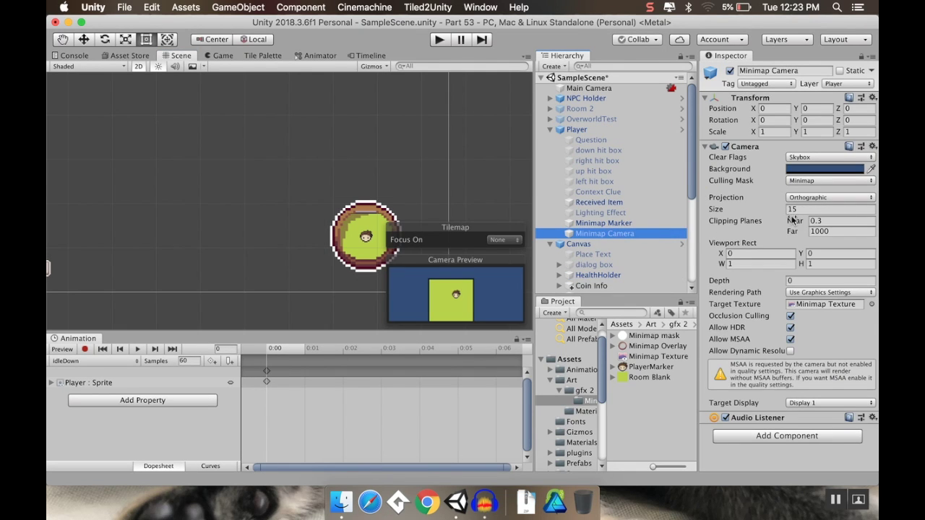
drag(780, 211, 870, 197)
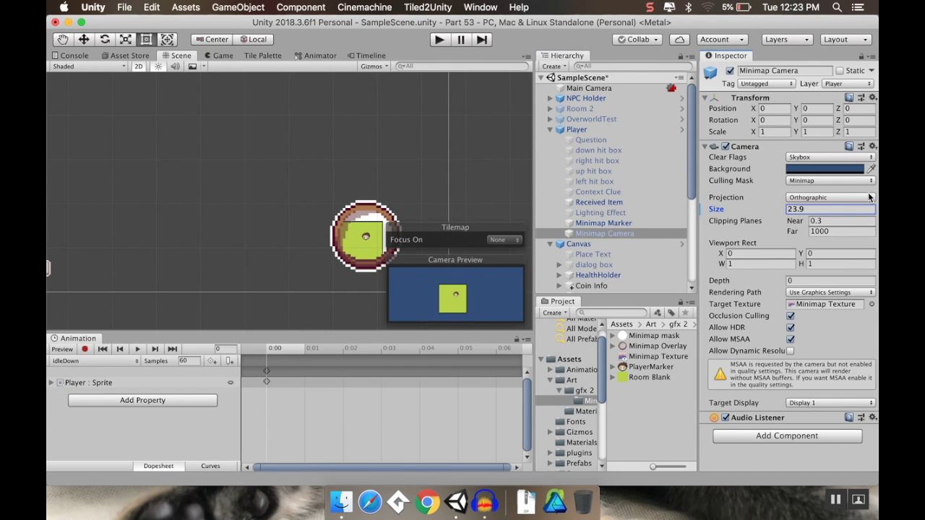
click(459, 153)
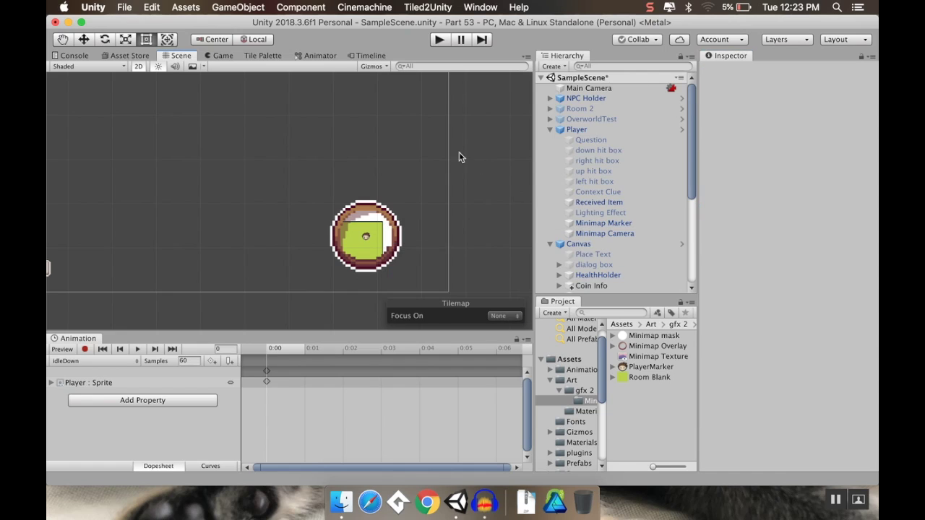
Step: Start Play mode and walk the player left and down onto the path
click(445, 40)
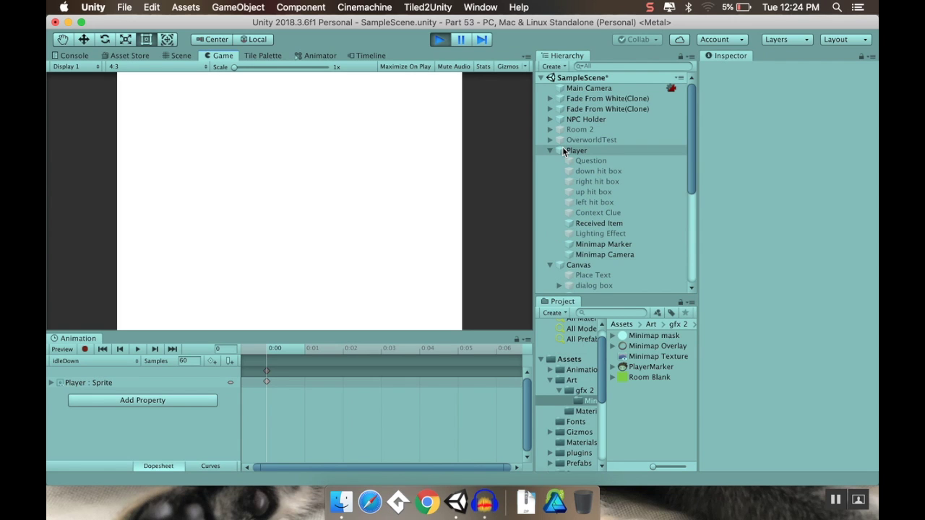
key(Left)
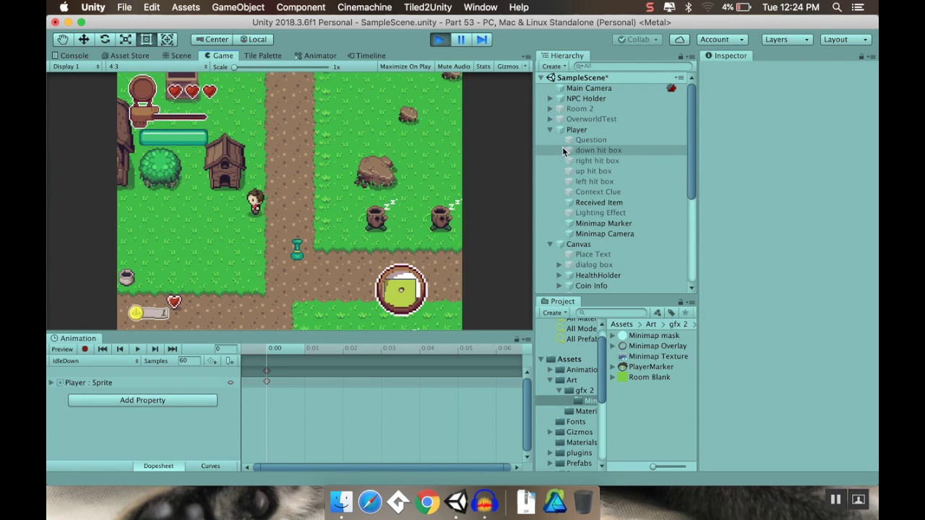
key(Down)
key(Left)
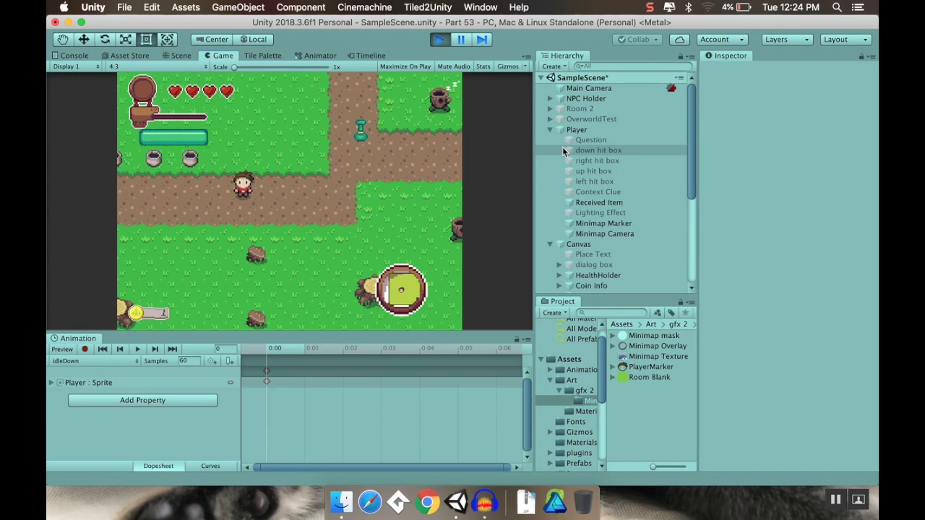
key(Down)
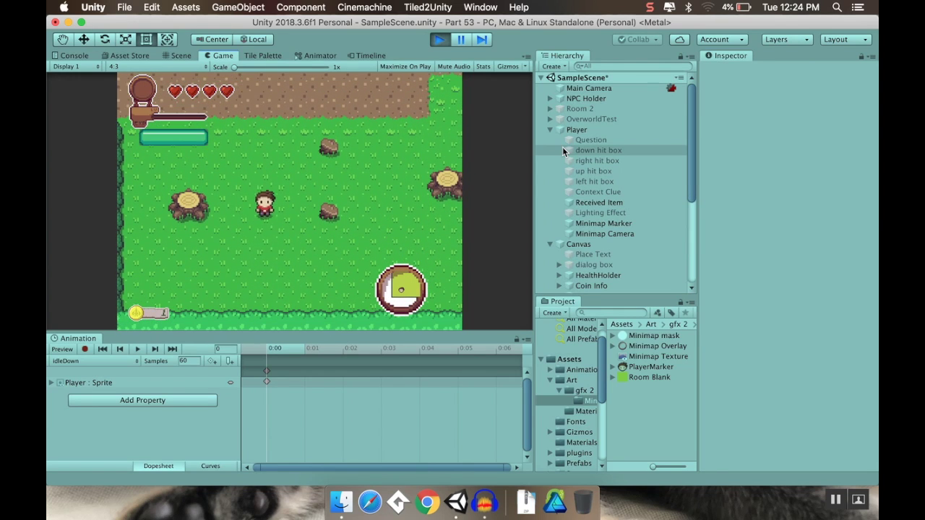
Step: Walk the player around below the path while the ringed minimap follows in the corner
key(Down)
key(Right)
key(Up)
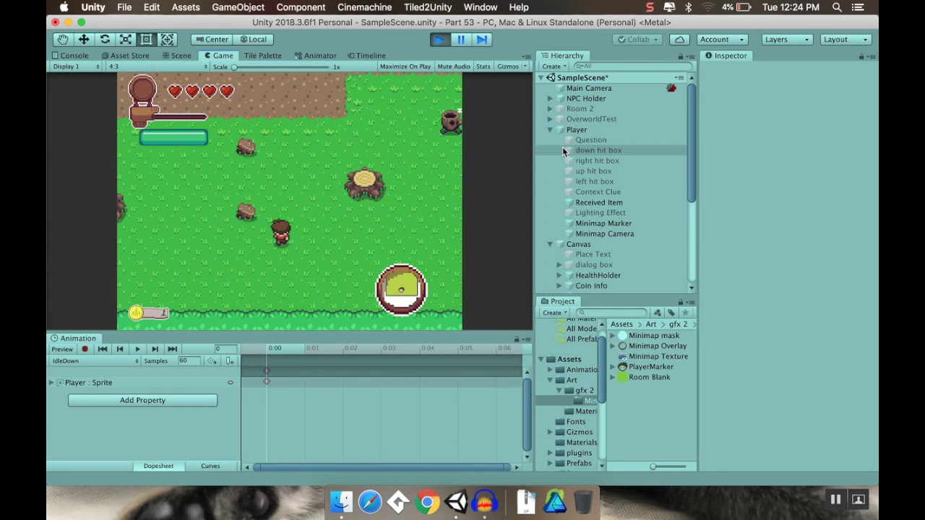
key(Left)
key(Down)
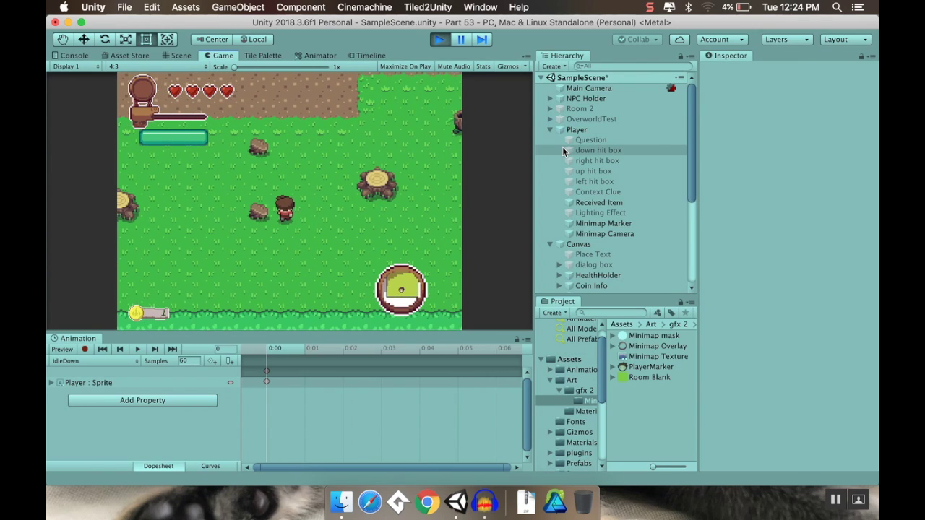
key(Up)
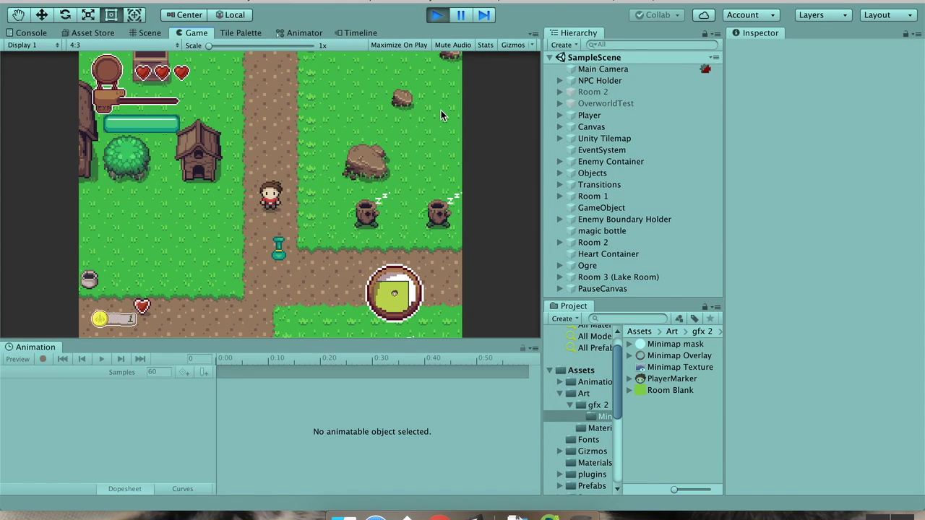
Step: Walk the player along the path, up past the pots toward the house, and back down
key(Down)
key(Left)
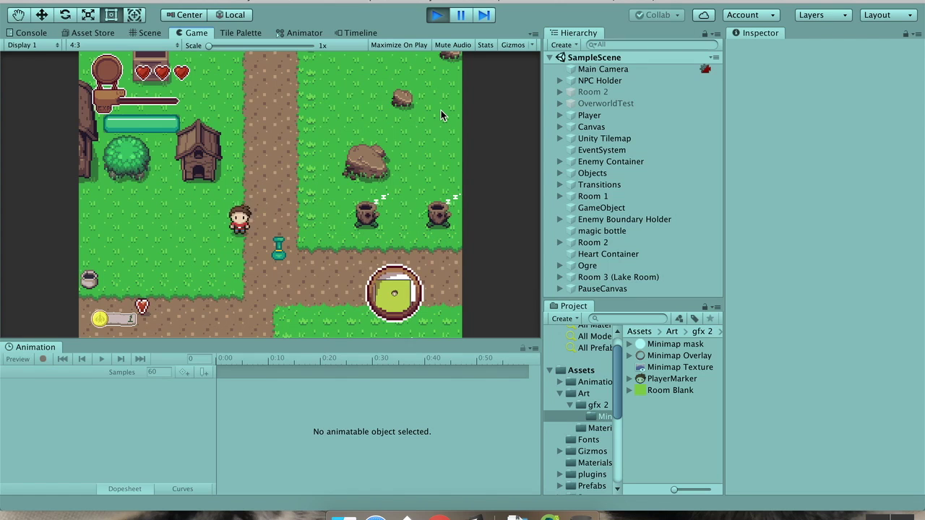
key(Down)
key(Left)
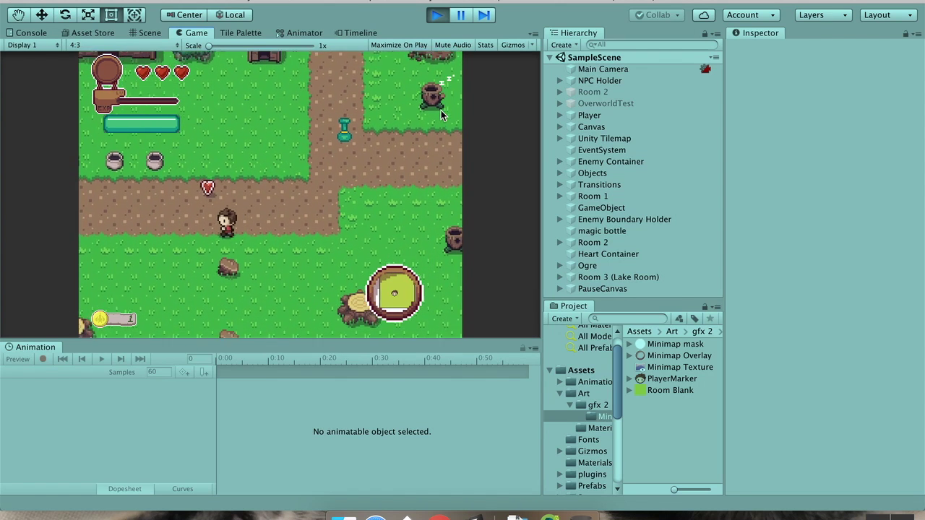
key(Up)
key(Right)
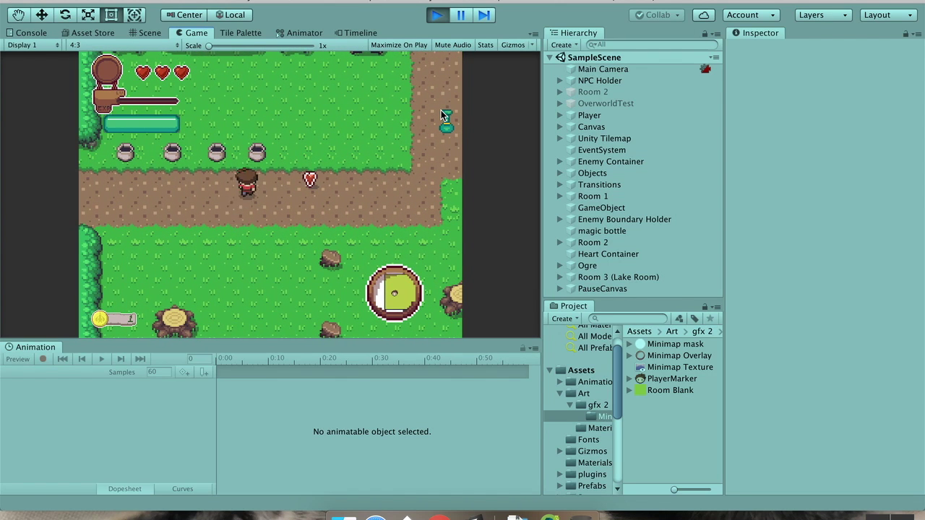
key(Up)
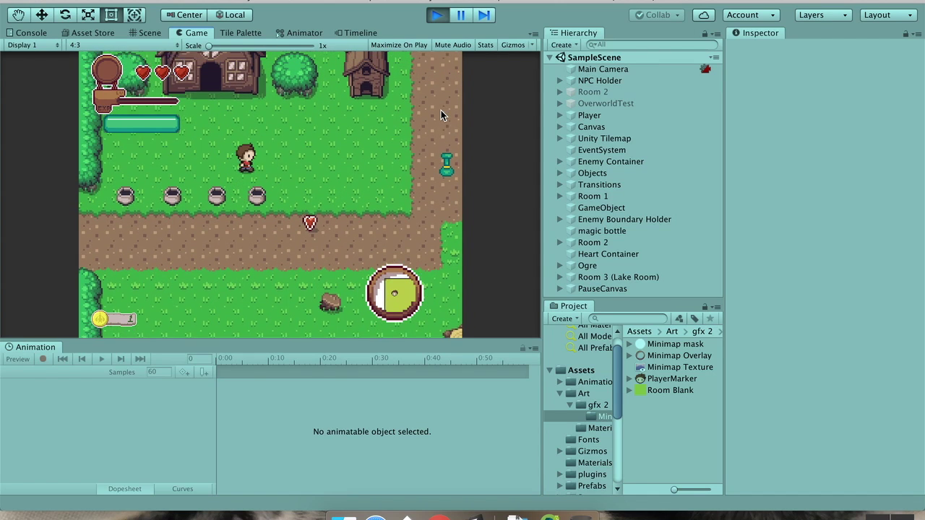
key(Left)
key(Down)
key(Left)
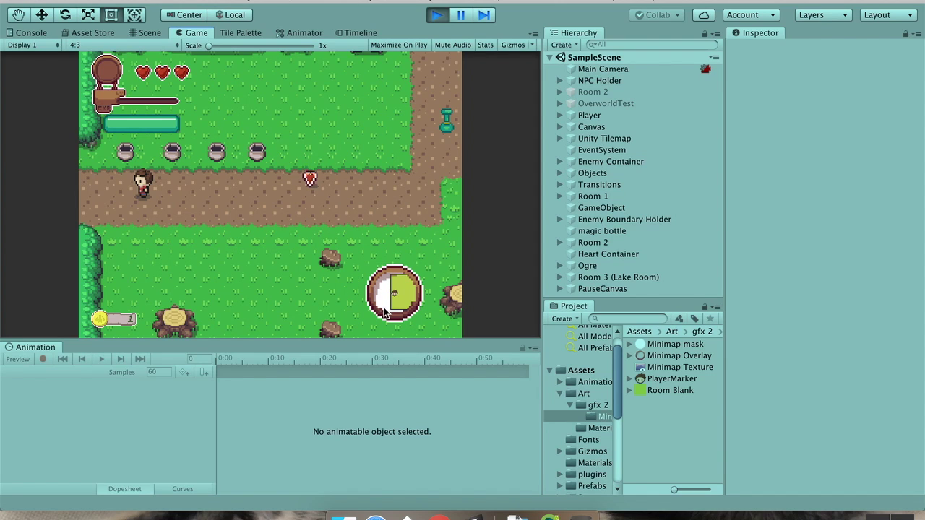
Step: Walk the player left into the next room, then down and left into another room
key(Left)
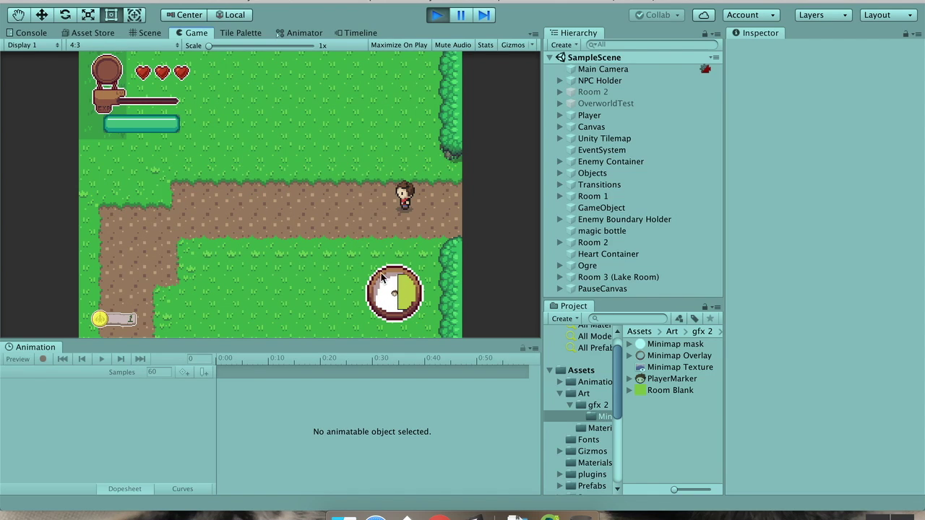
key(Left)
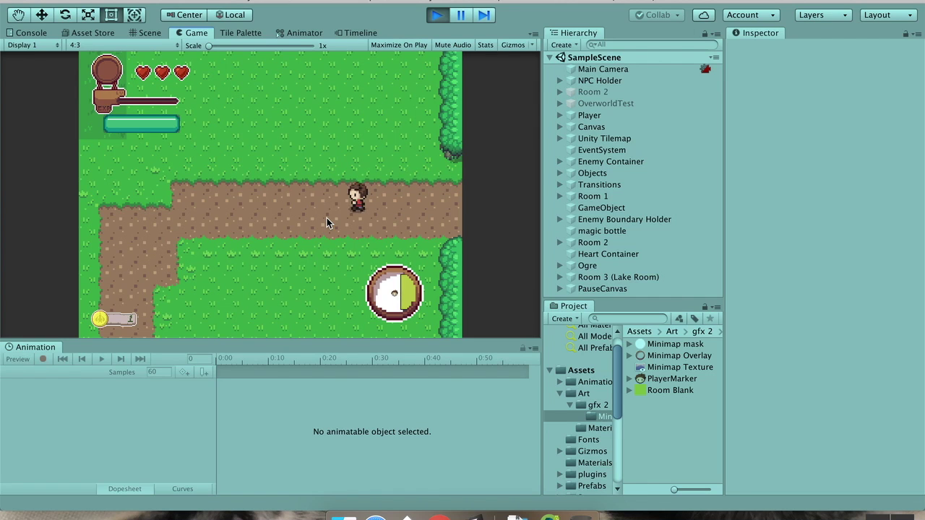
key(Up)
key(Up)
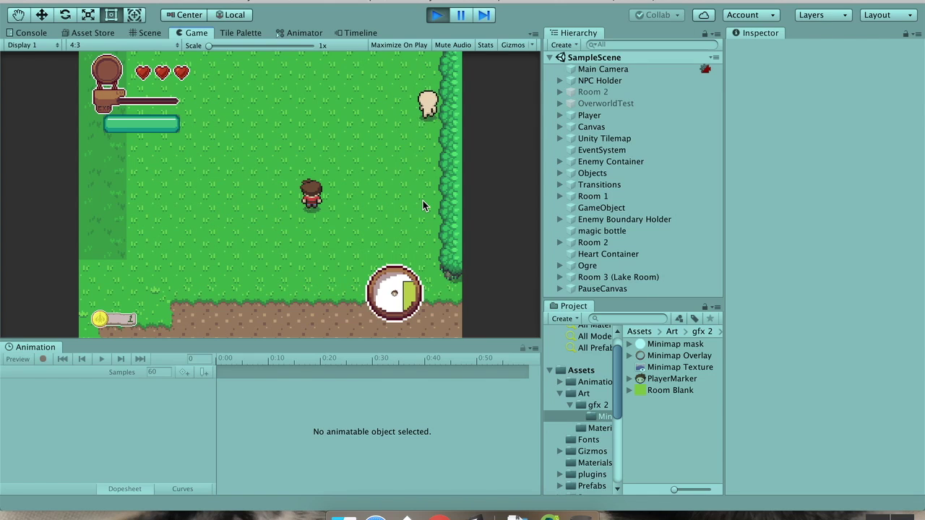
key(Down)
key(Left)
key(Down)
key(Left)
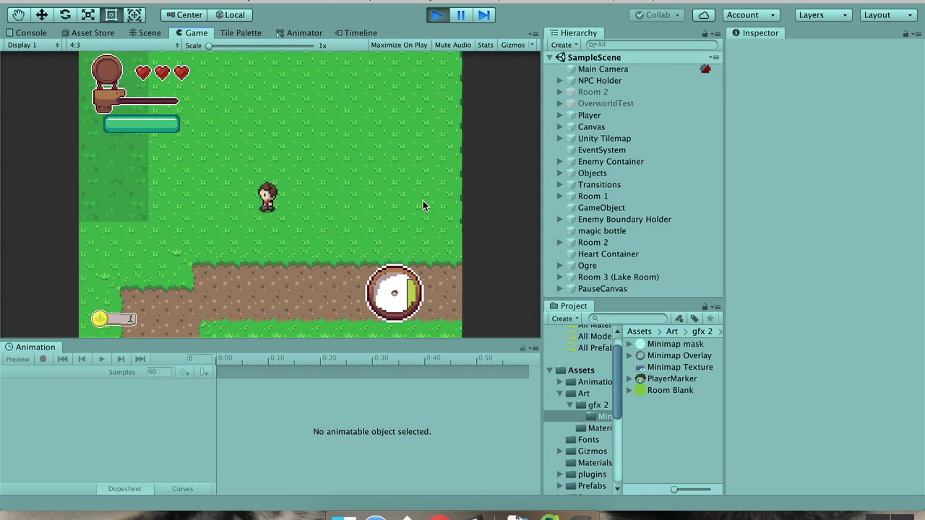
key(Down)
key(Left)
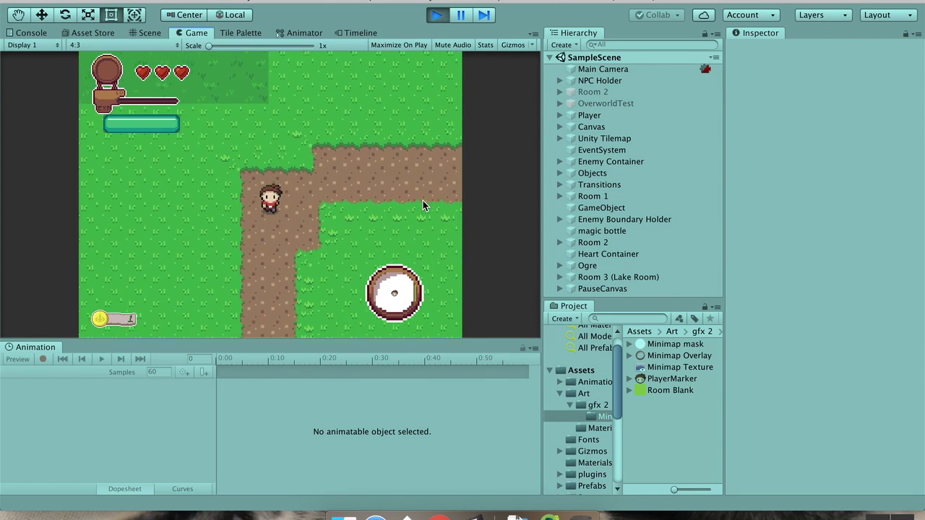
key(Down)
key(Left)
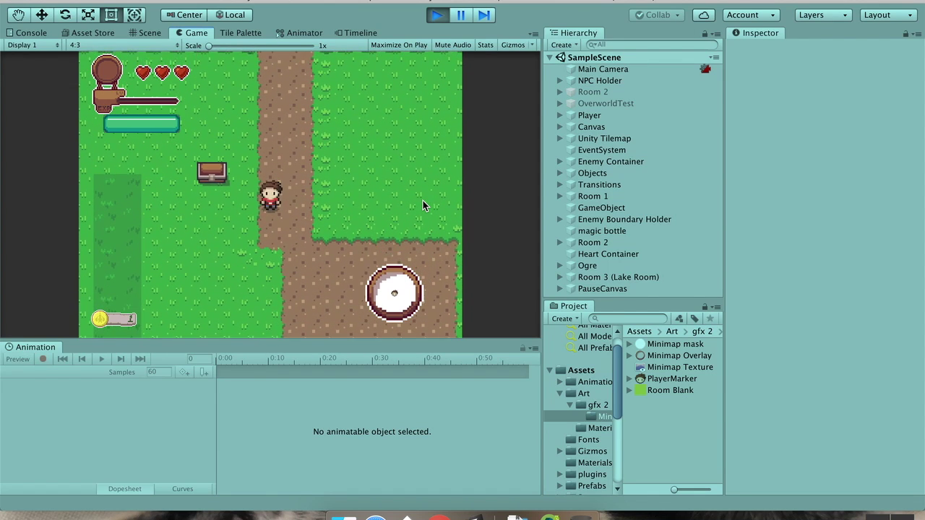
Step: Turn the player back up the dirt path to the horizontal path
key(Up)
key(Right)
key(Up)
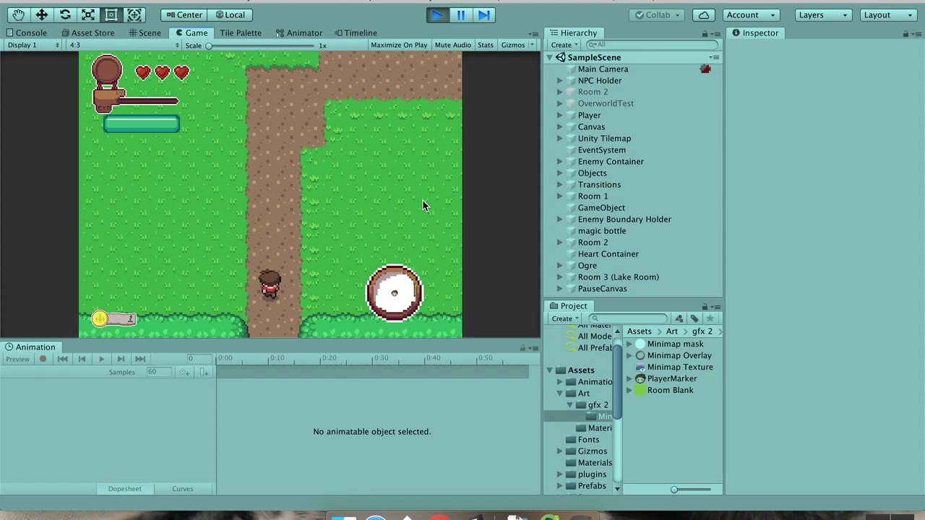
key(Up)
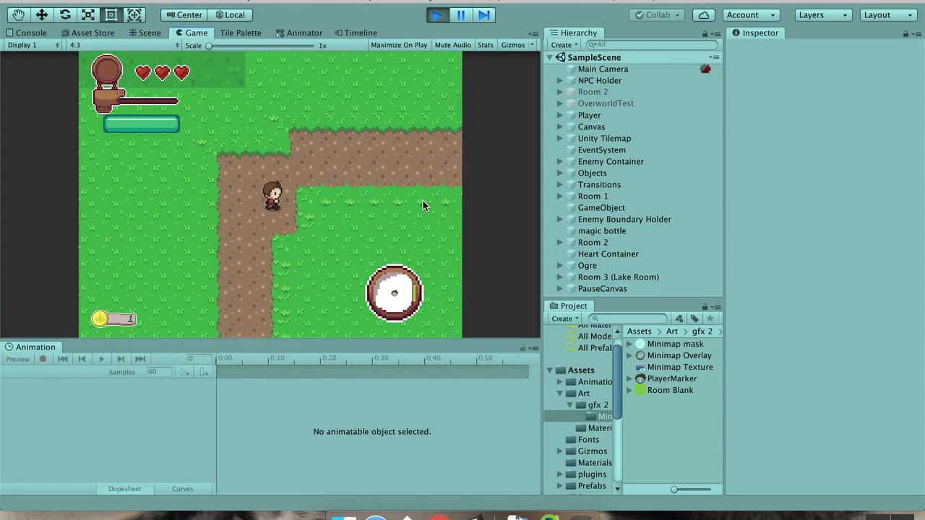
Step: Walk the player right into The Homestead and down across the grass
key(Right)
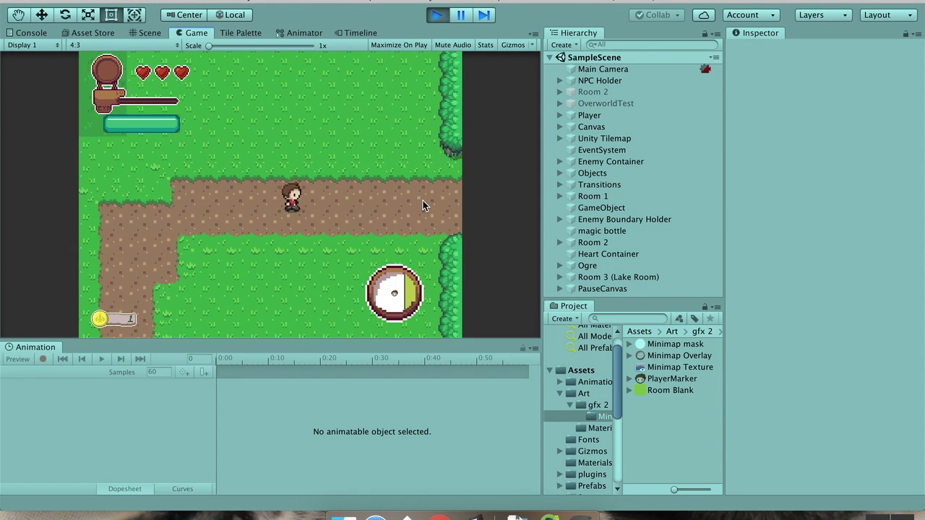
key(Right)
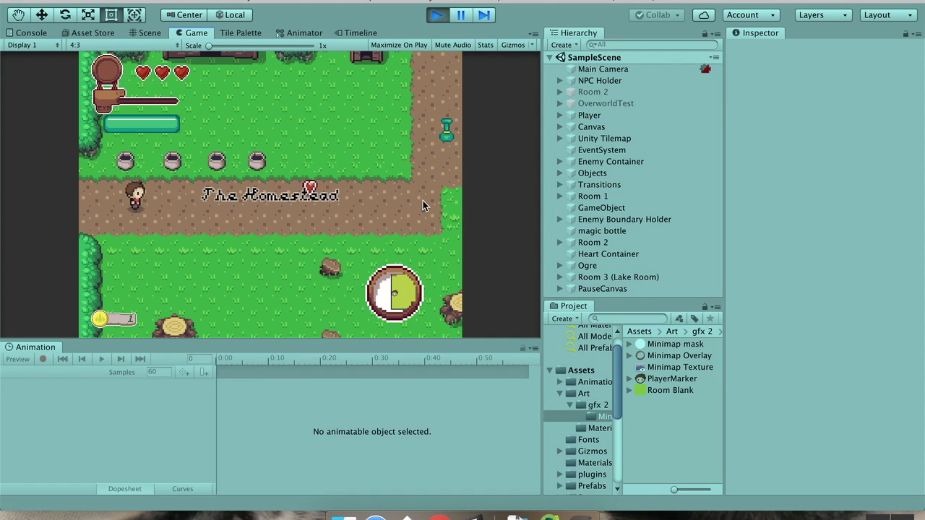
key(Right)
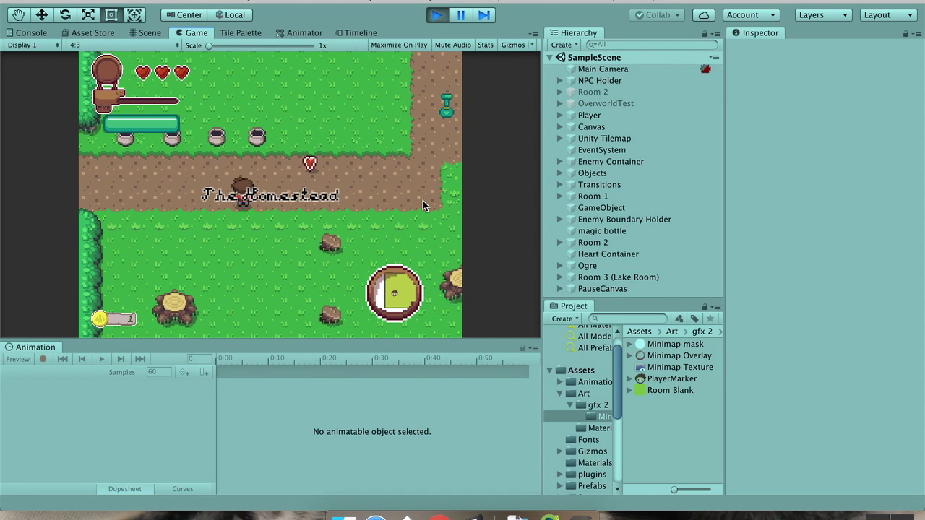
key(Right)
key(Down)
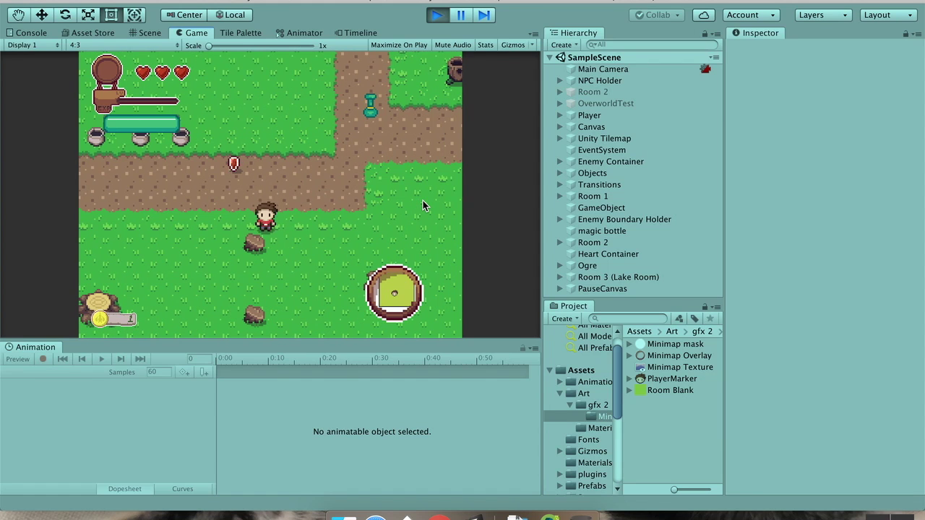
key(Down)
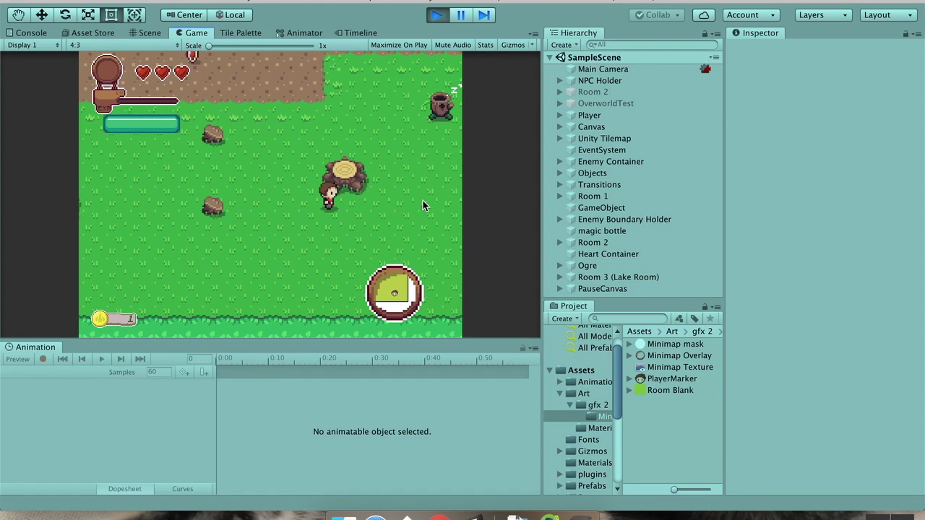
Step: Walk the player up past the house to the sign, then down and left across the grass
key(Left)
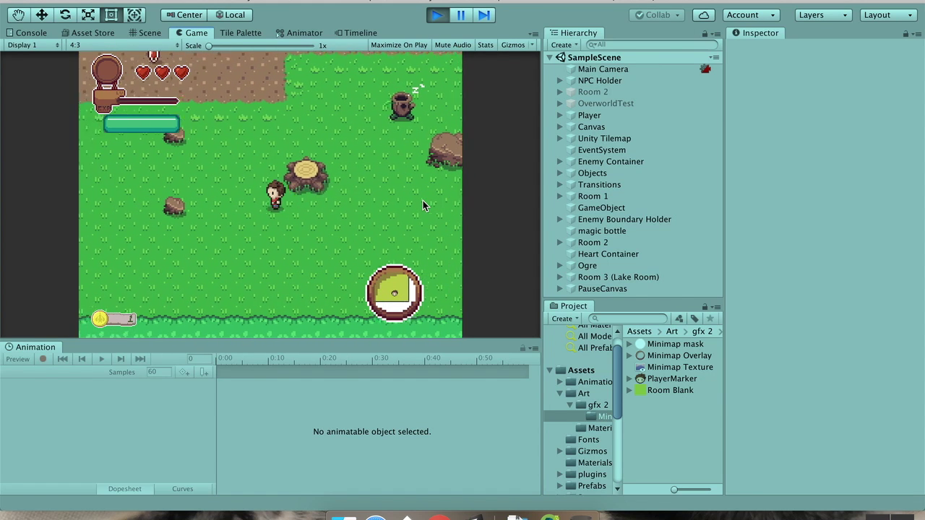
key(Up)
key(Up)
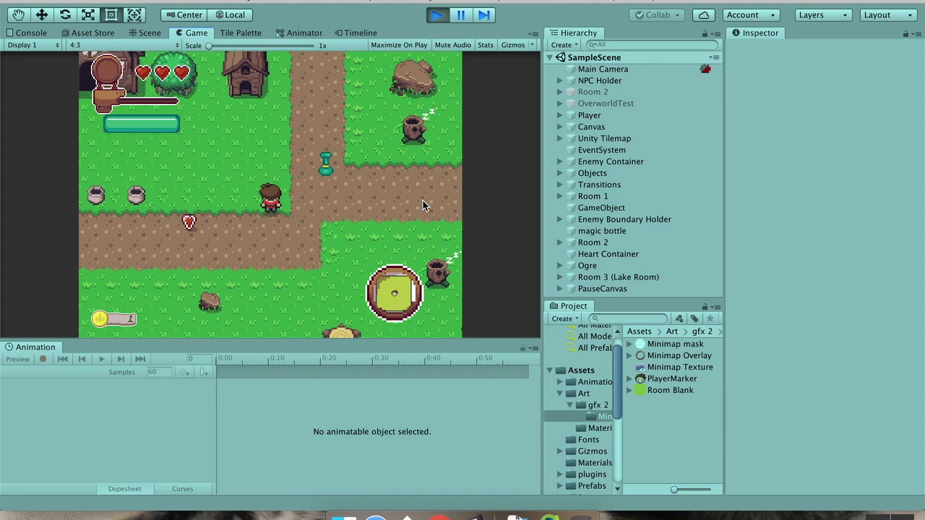
key(Up)
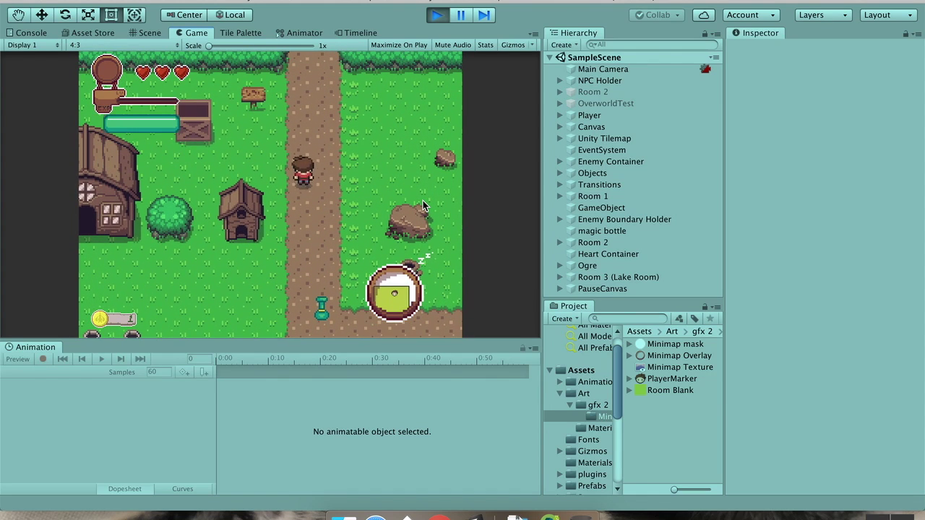
key(Up)
key(Left)
key(Right)
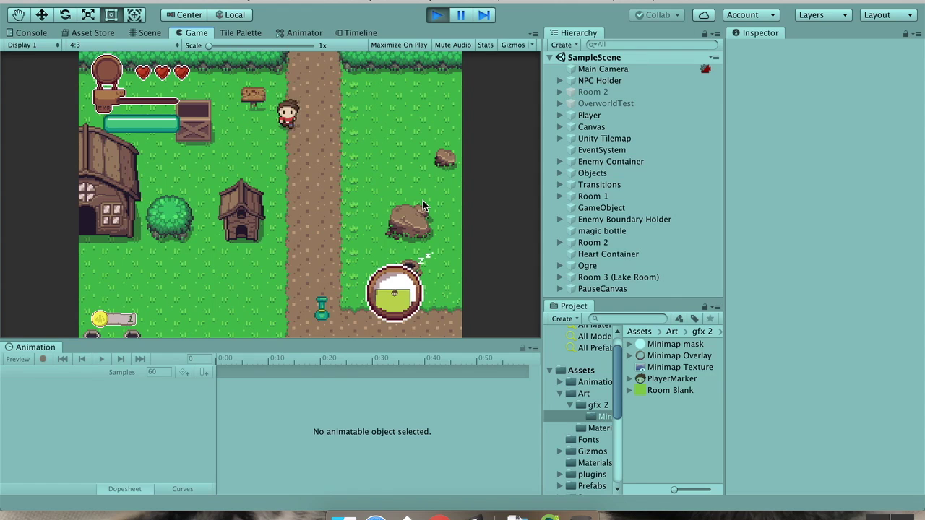
key(Down)
key(Down)
key(Left)
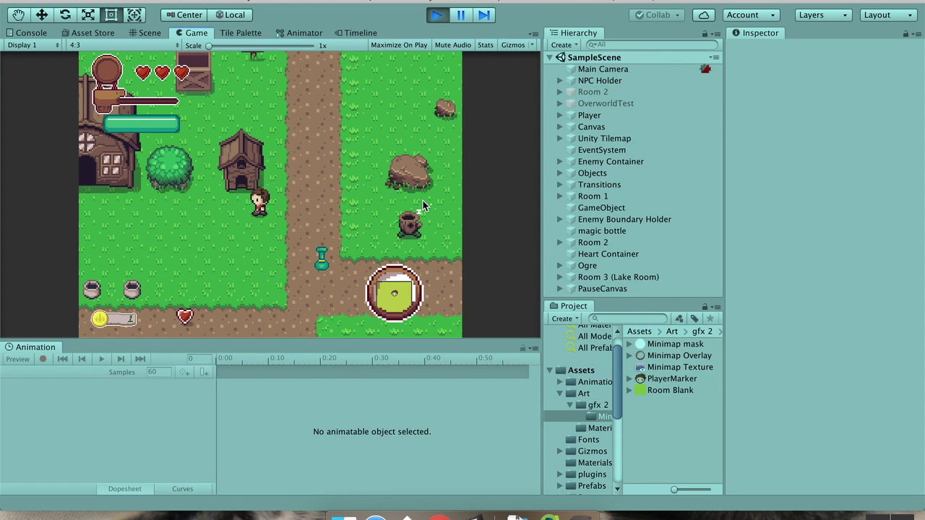
key(Down)
key(Left)
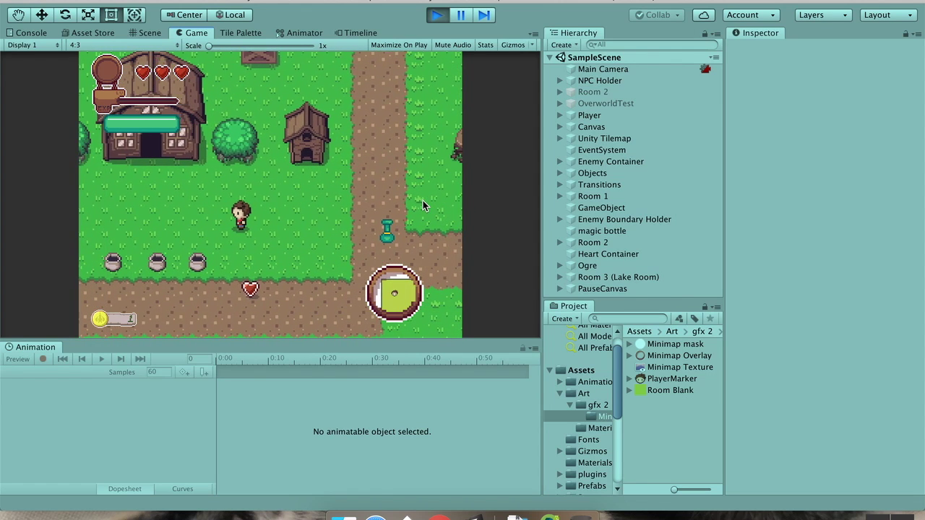
key(Down)
Step: Approach the pots, swing the sword, and break the leftmost pot
key(Up)
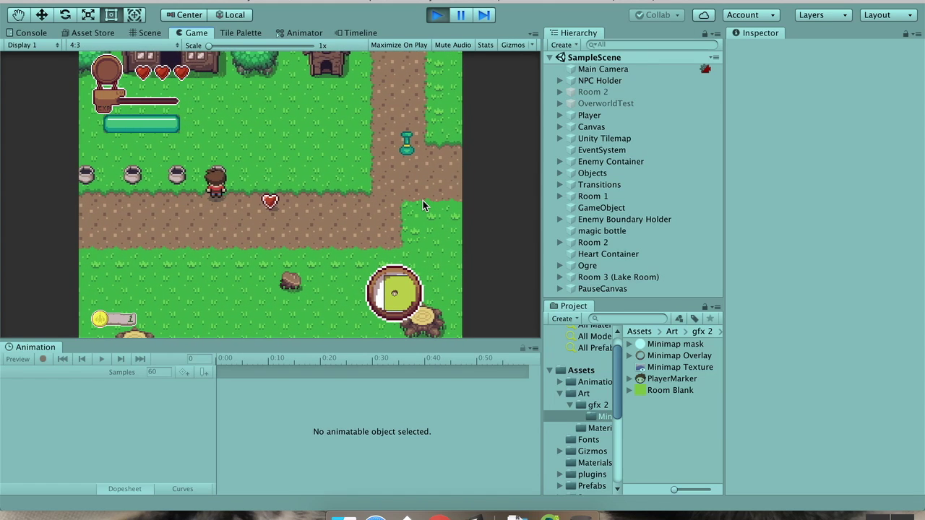
key(Up)
key(Left)
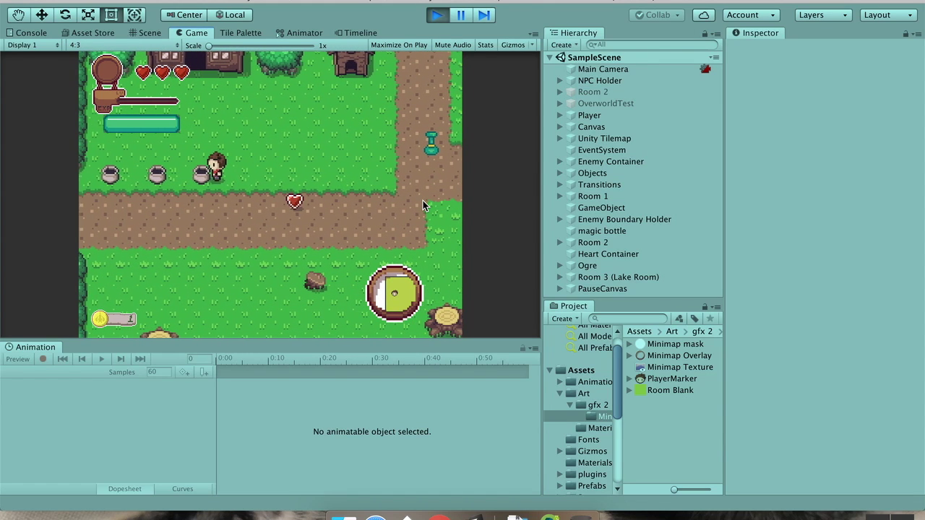
key(space)
key(Left)
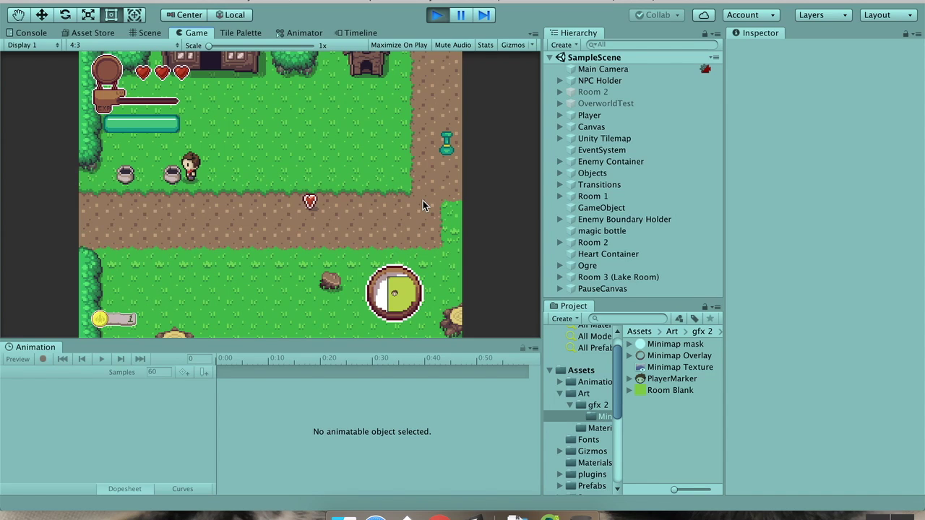
key(Right)
key(Left)
key(Left)
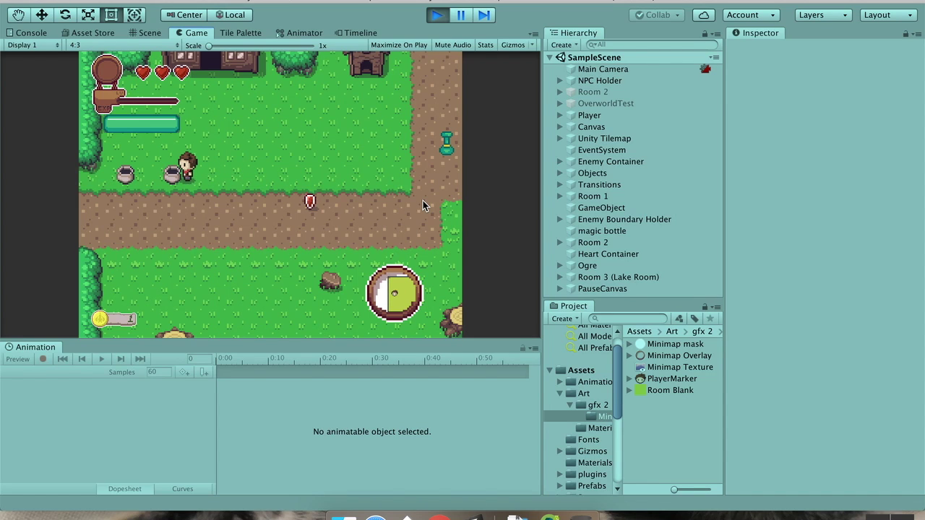
key(Left)
key(space)
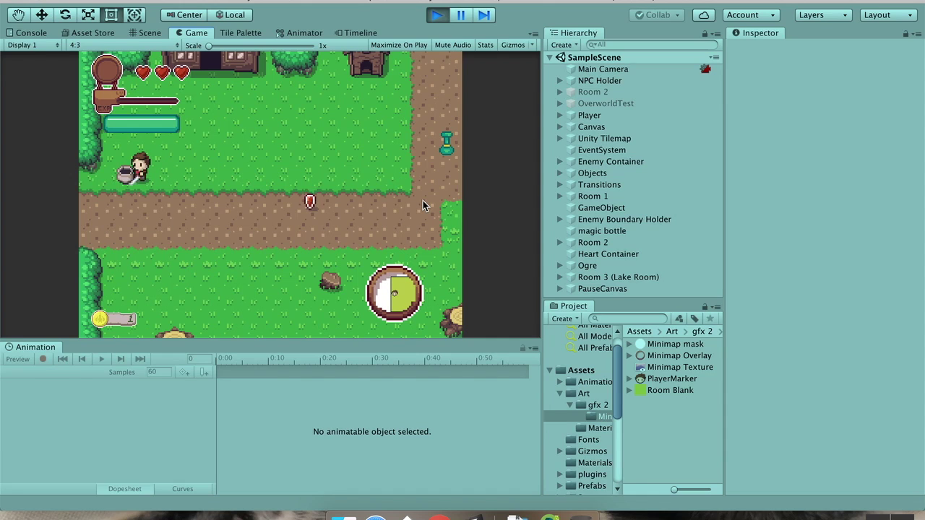
key(Right)
Step: Walk the player down onto the path and grass, then back up toward the houses
key(Down)
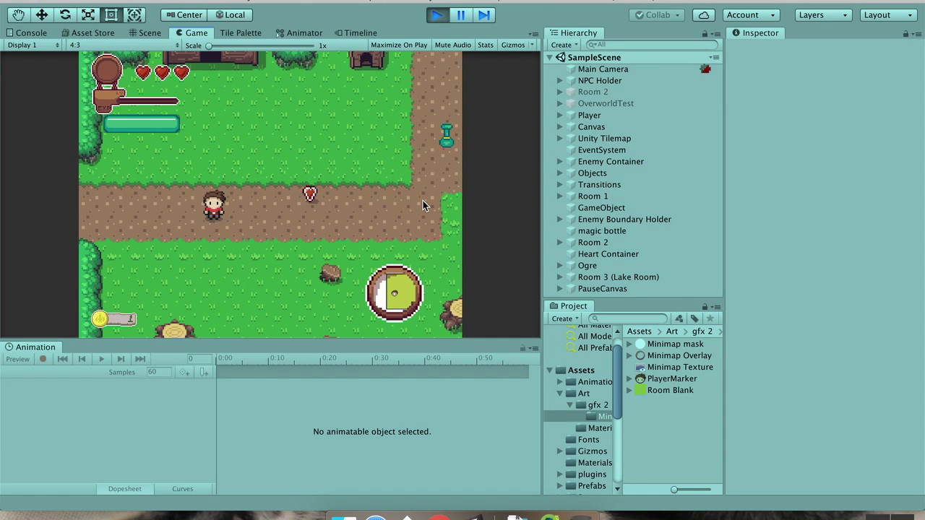
key(Down)
key(Right)
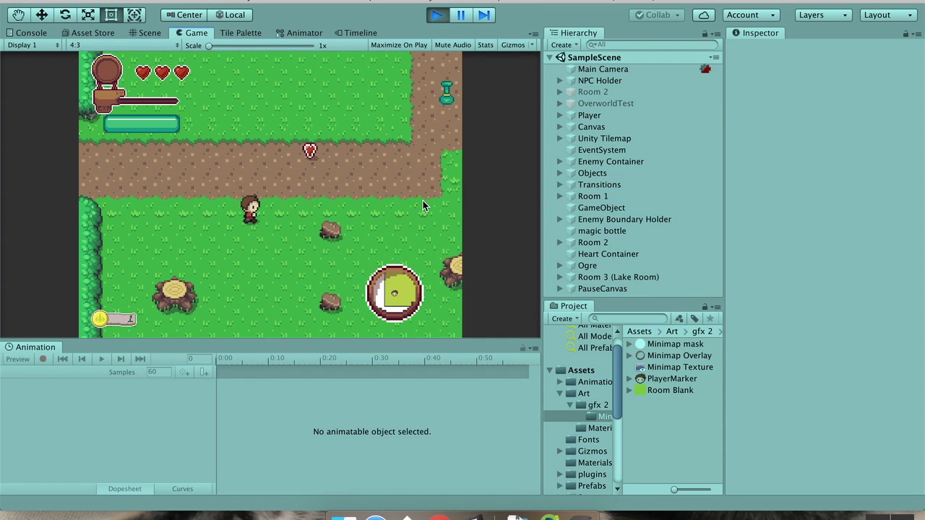
key(Left)
key(Up)
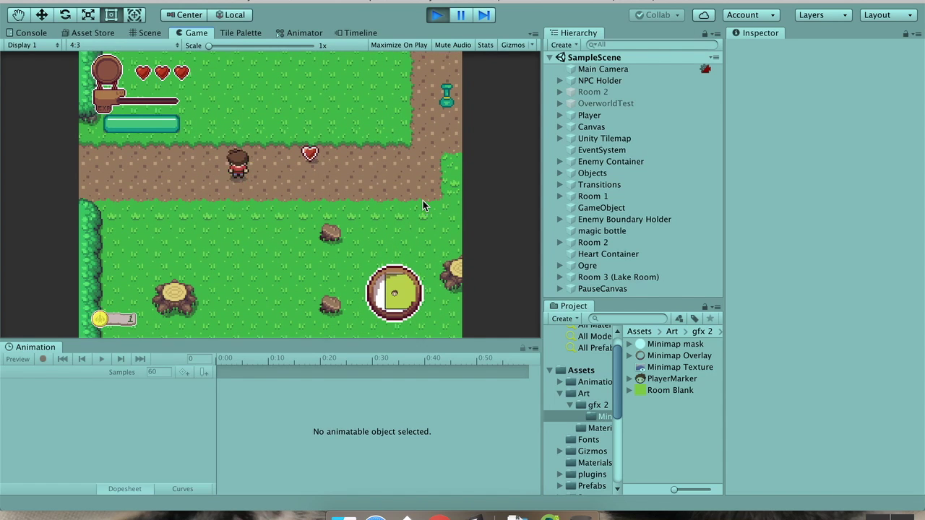
key(Up)
key(Right)
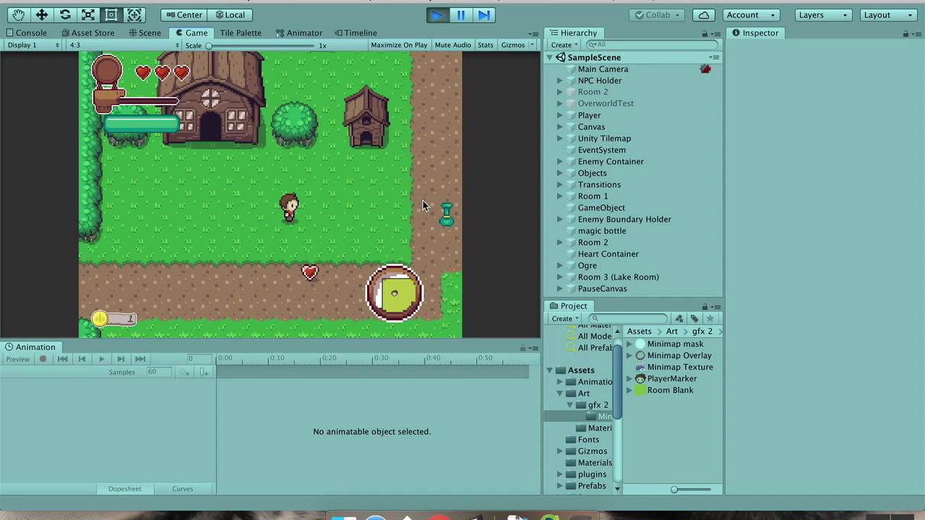